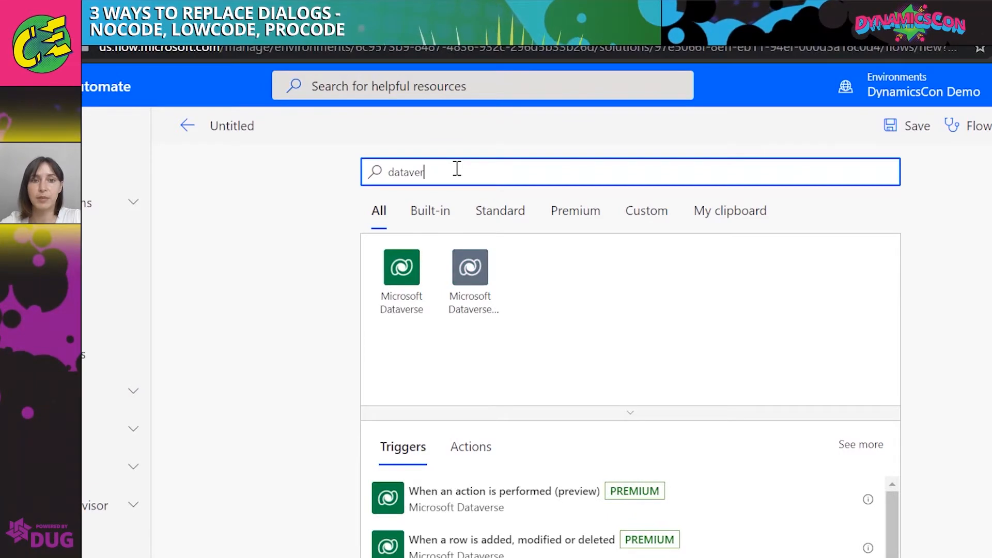
Add the Microsoft Dataverse (legacy) trigger for a selected row, using the Default environment and the Leads table.
click(483, 288)
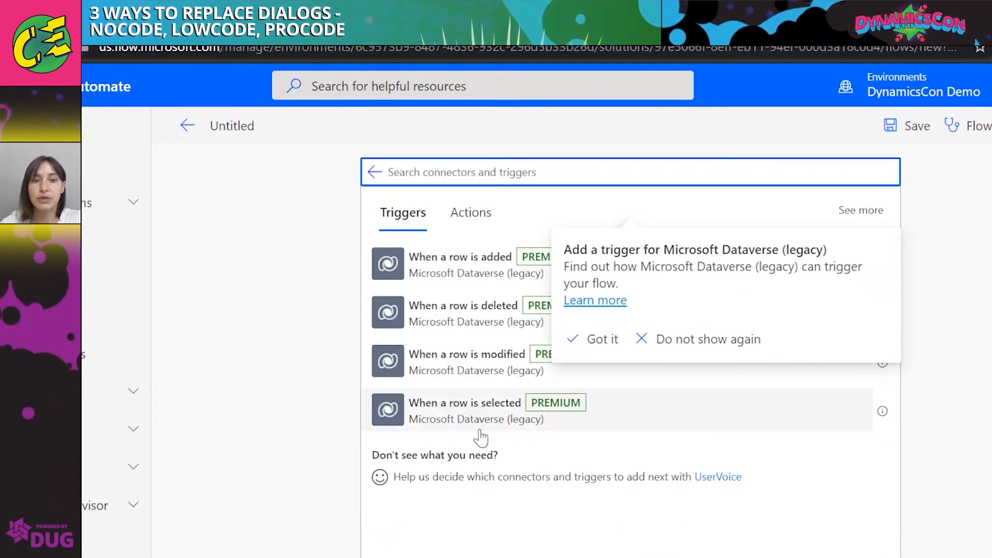
click(486, 385)
click(790, 231)
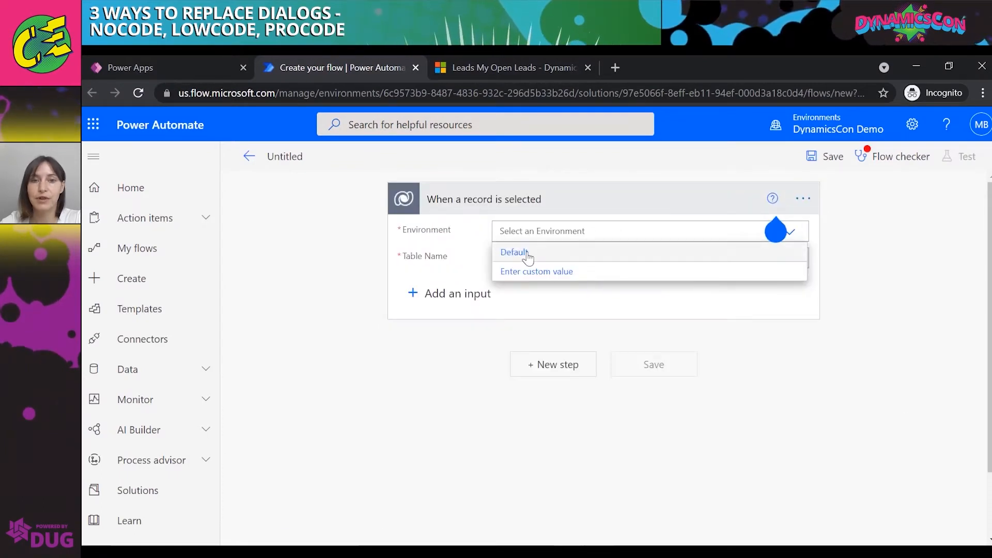
click(523, 251)
click(753, 264)
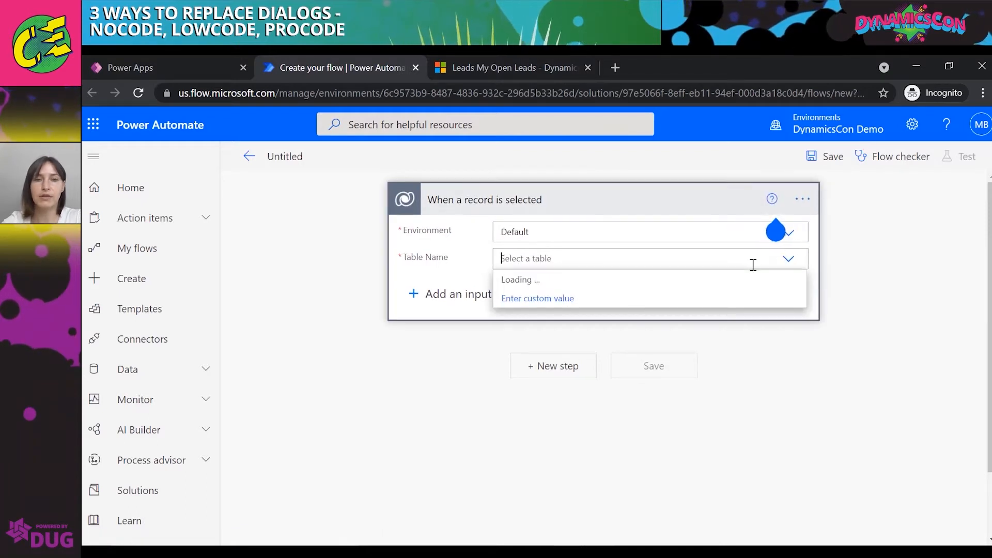
text(lea)
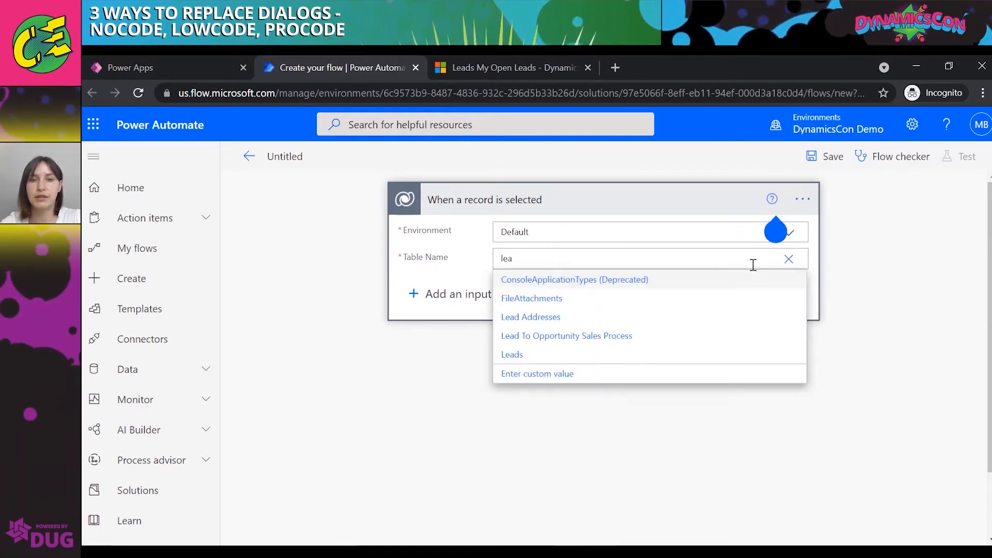
click(572, 355)
Add three Yes/No user inputs to the record-selected trigger.
click(454, 293)
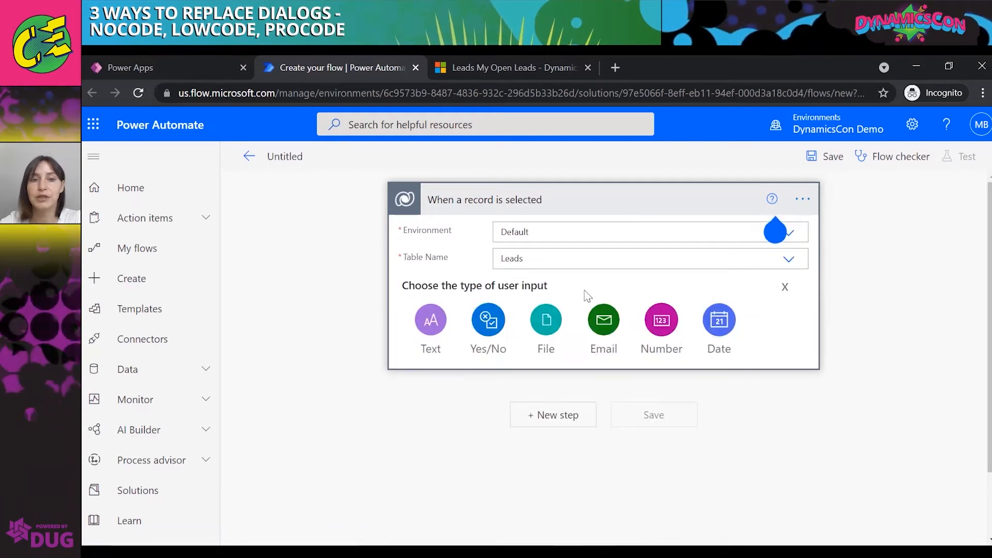
click(492, 325)
click(471, 350)
click(489, 379)
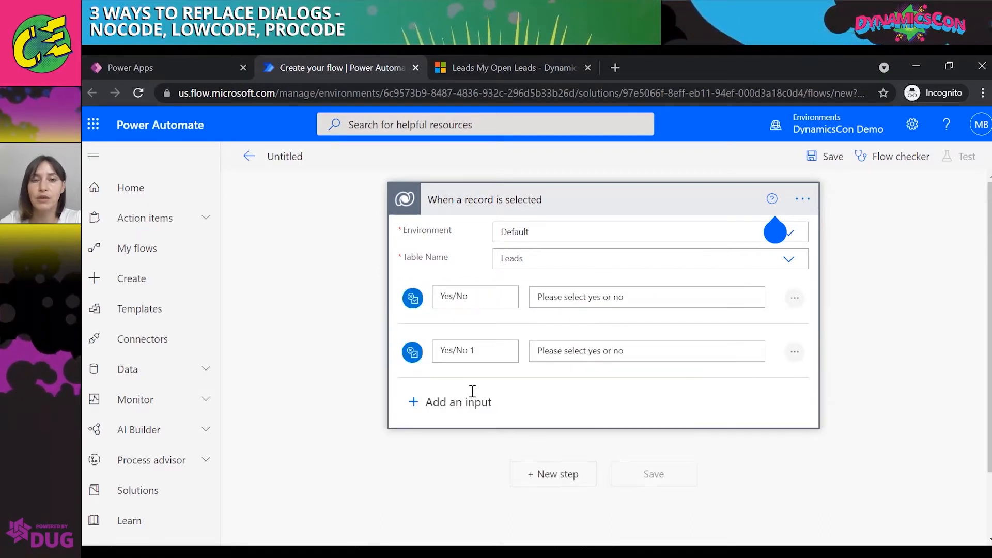
click(467, 403)
click(489, 426)
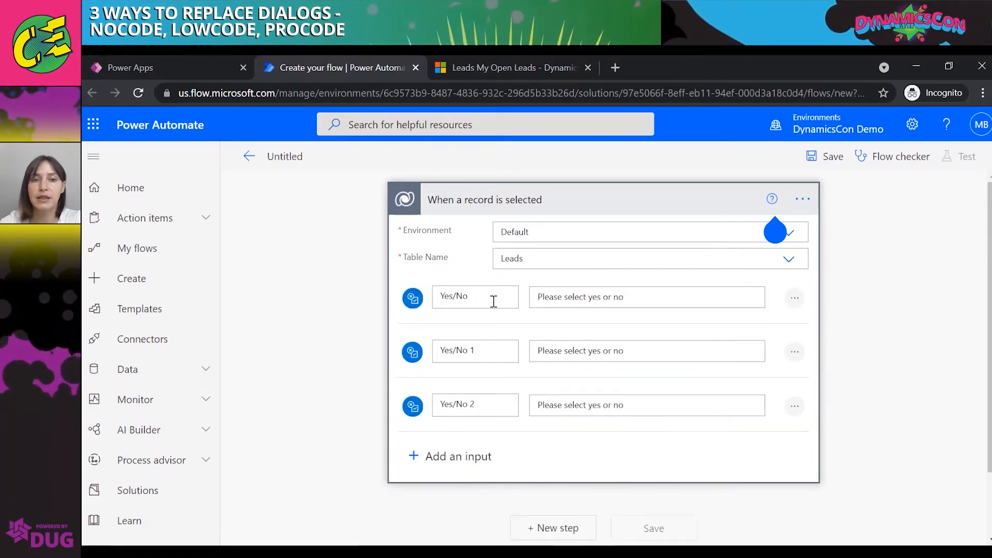
Rename the three Yes/No inputs, in order, as Create Account, Create Contact and Create Opportunity.
drag(496, 298, 383, 297)
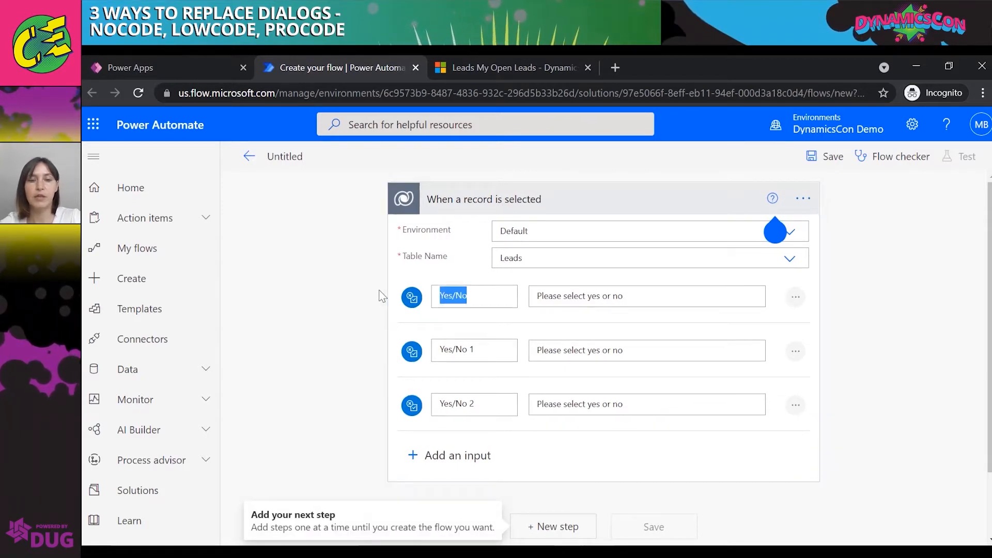
text(Create Account)
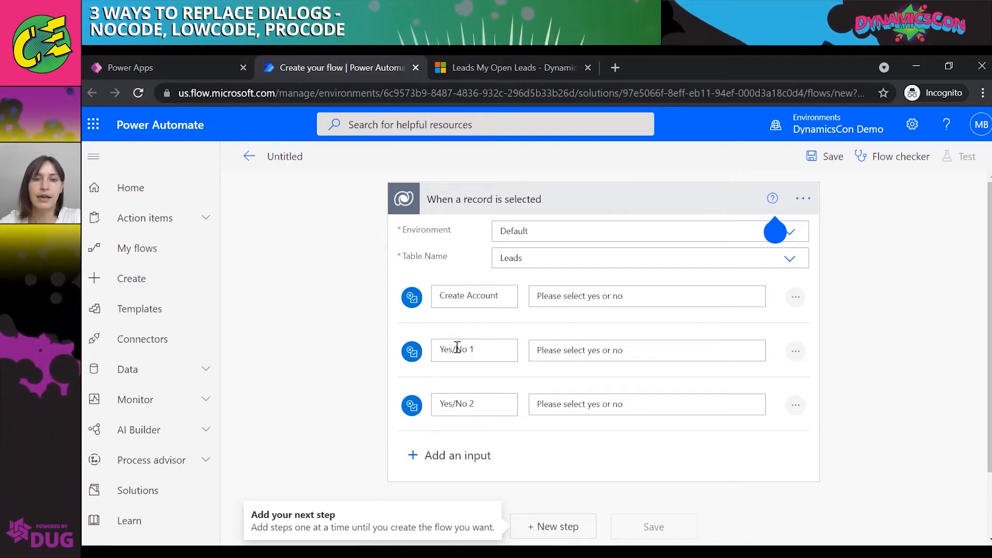
drag(490, 350, 321, 349)
text(Cre)
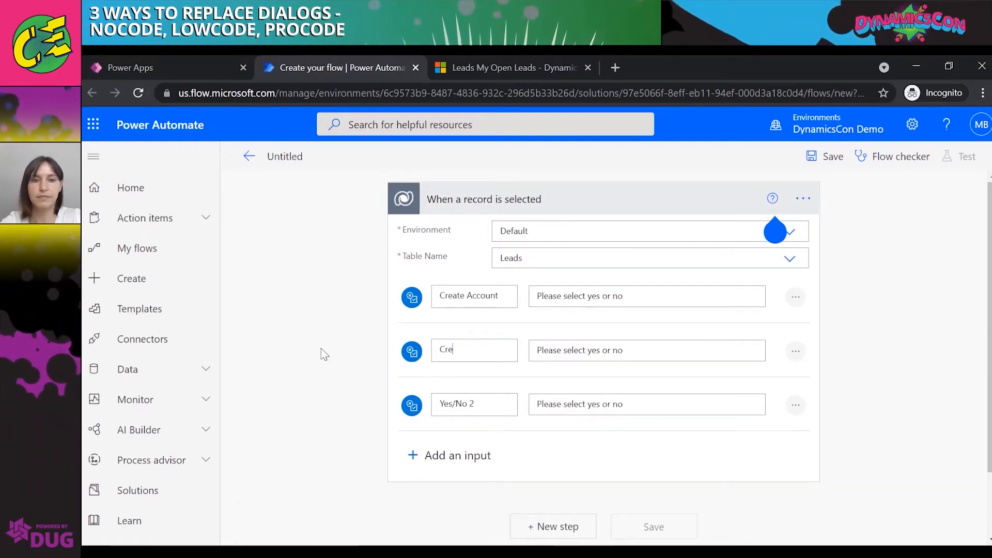
text(ate Contact)
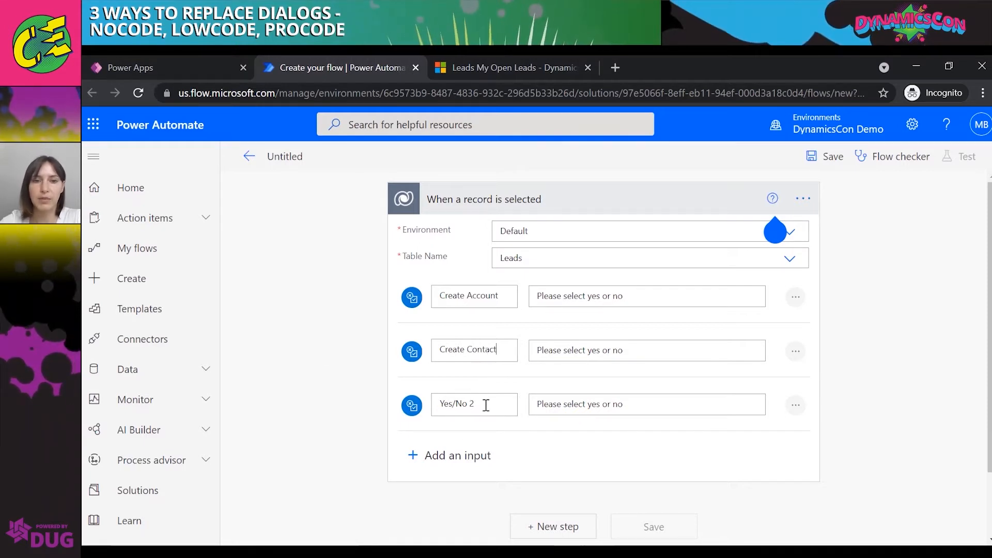
drag(484, 404, 261, 398)
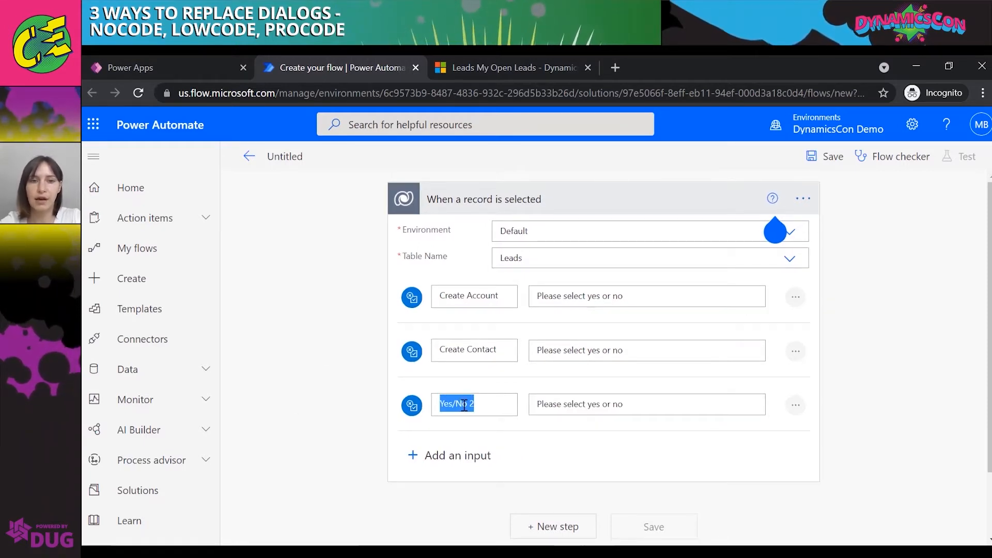
text(Create Op)
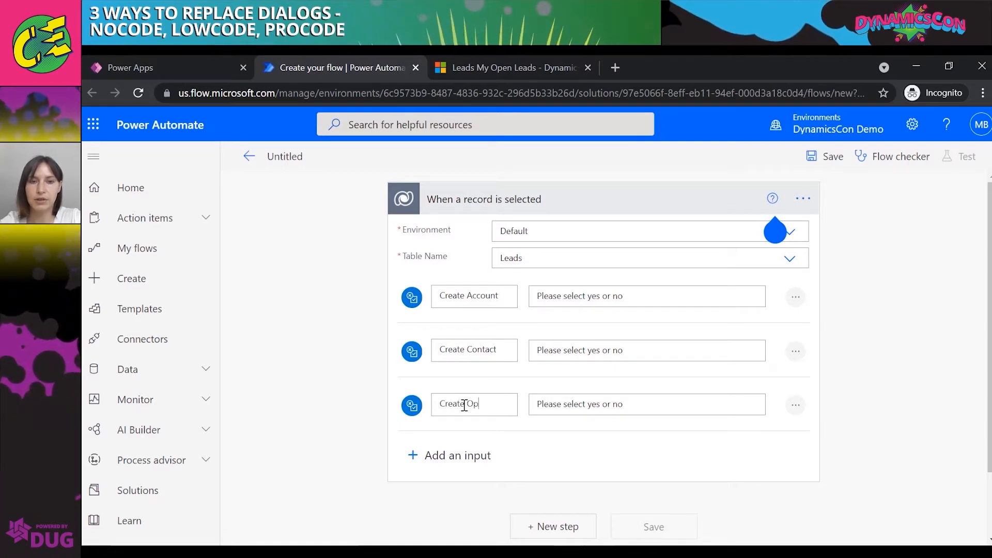
text(portunity)
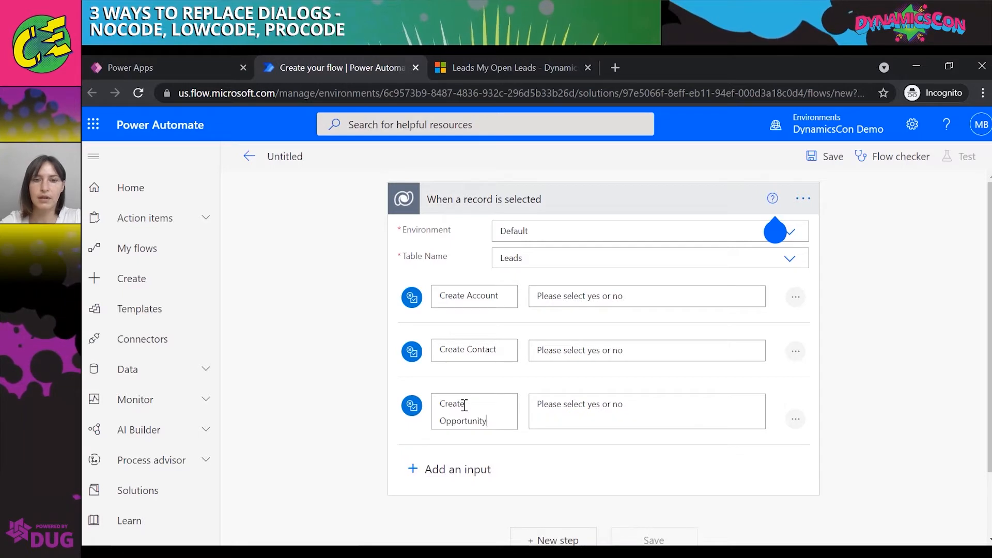
Add a Microsoft Dataverse "Perform a bound action" step after the trigger.
scroll(599, 448, down, 1)
click(559, 466)
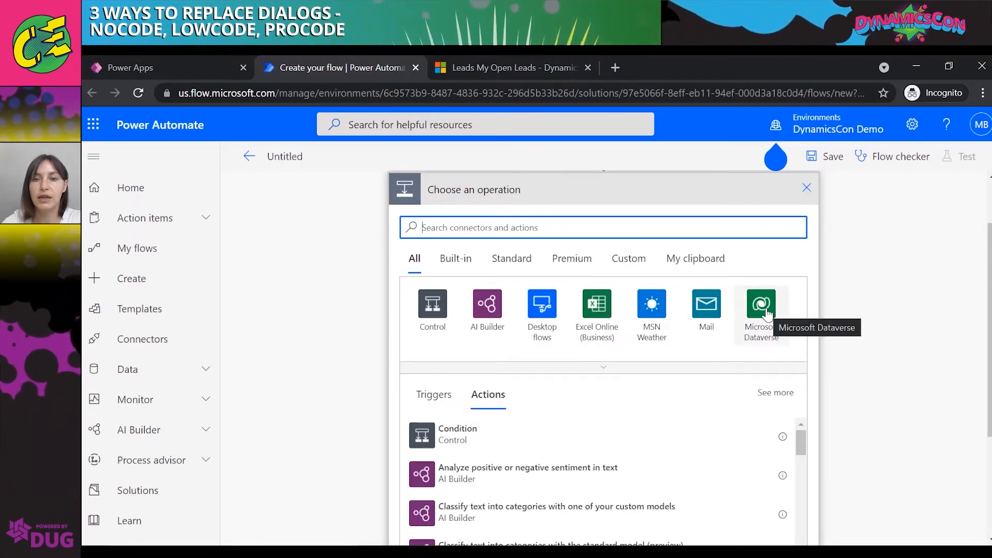
click(768, 314)
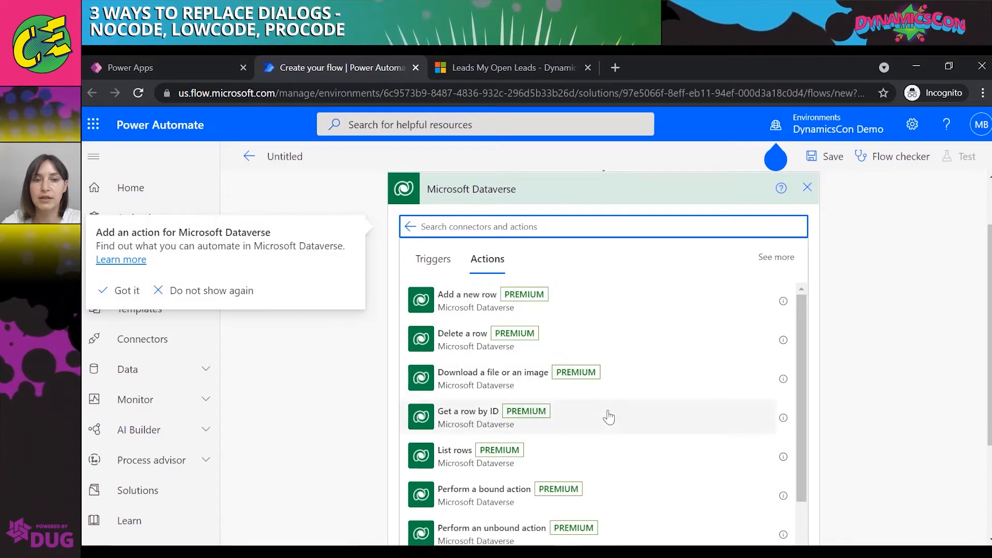
scroll(589, 455, down, 1)
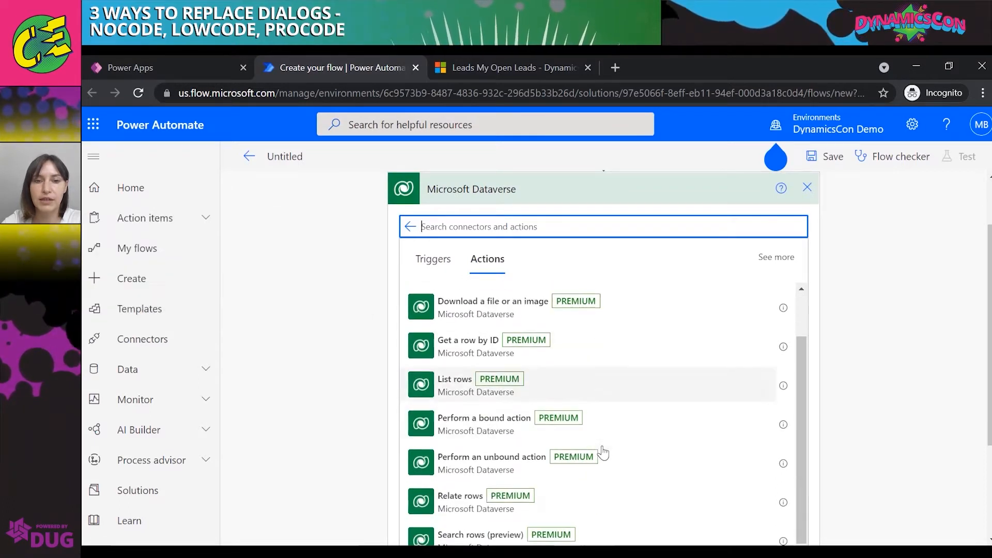
click(509, 422)
Set the bound action's table to Leads and its action name to QualifyLead.
click(686, 222)
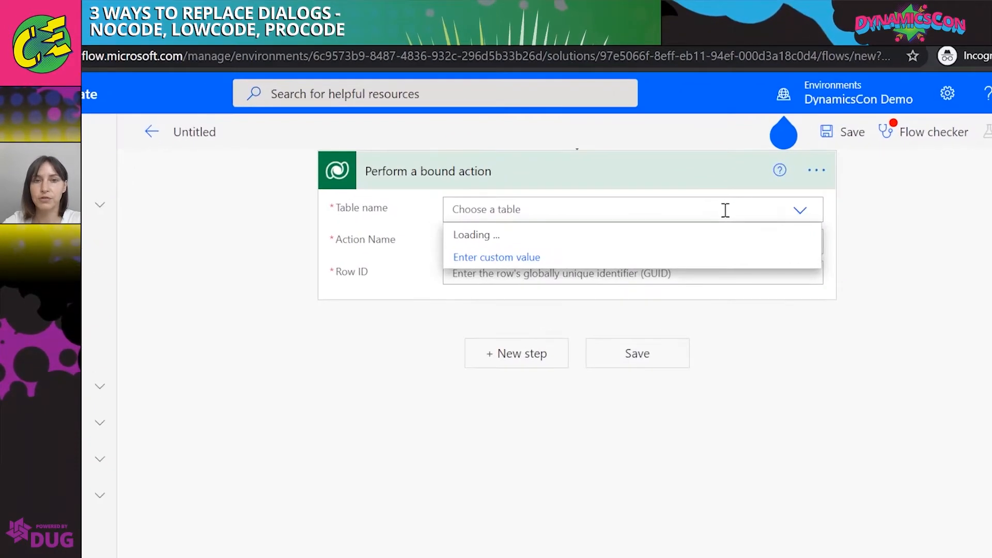
click(580, 212)
text(lead)
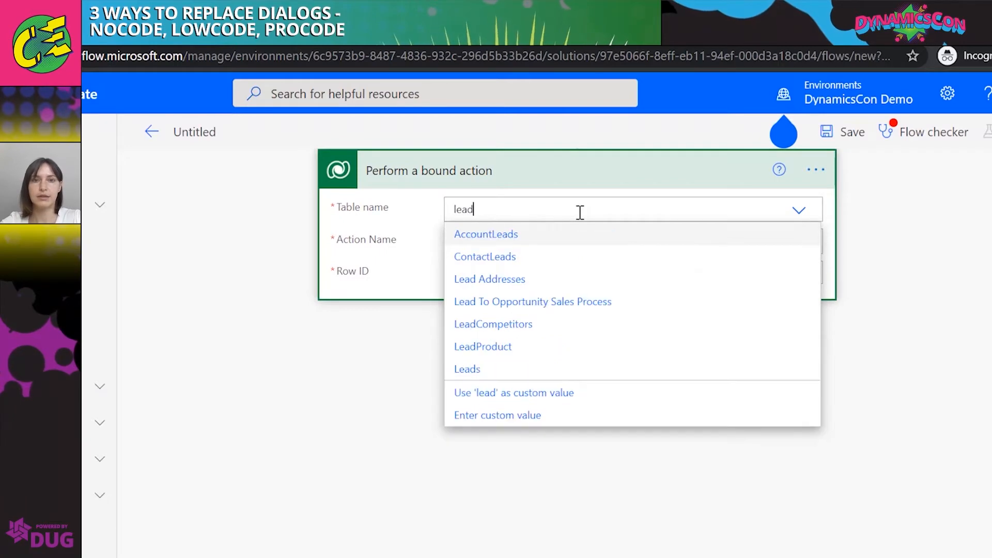
click(517, 371)
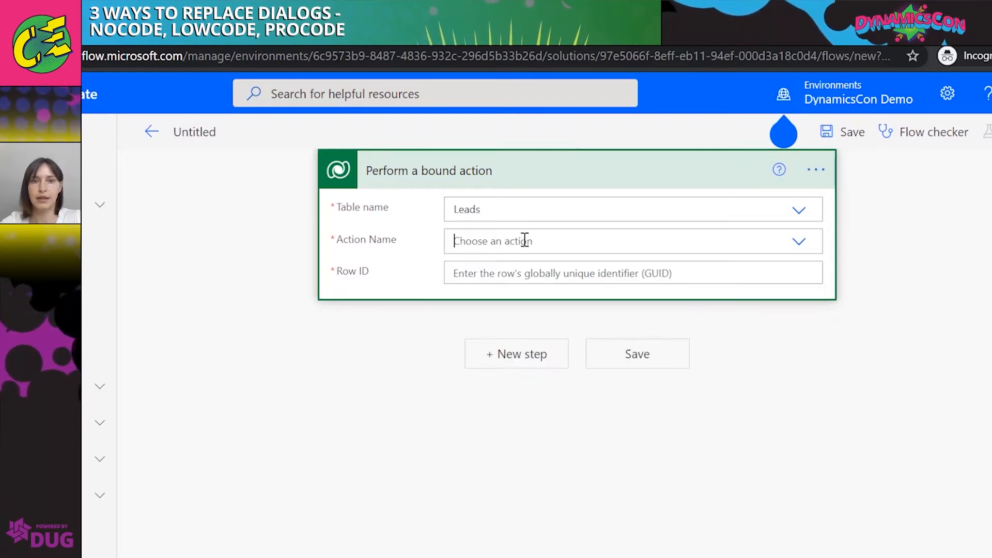
click(778, 240)
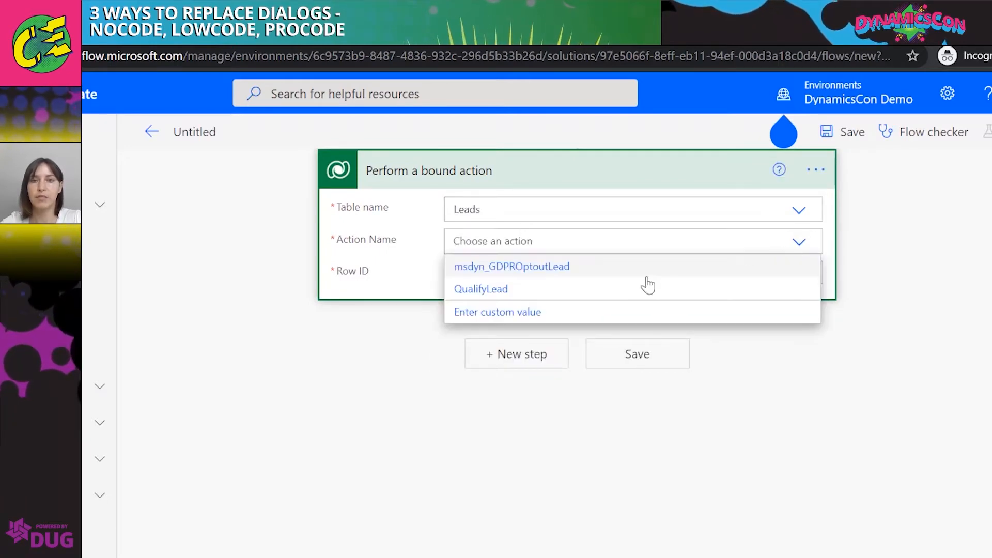
click(499, 289)
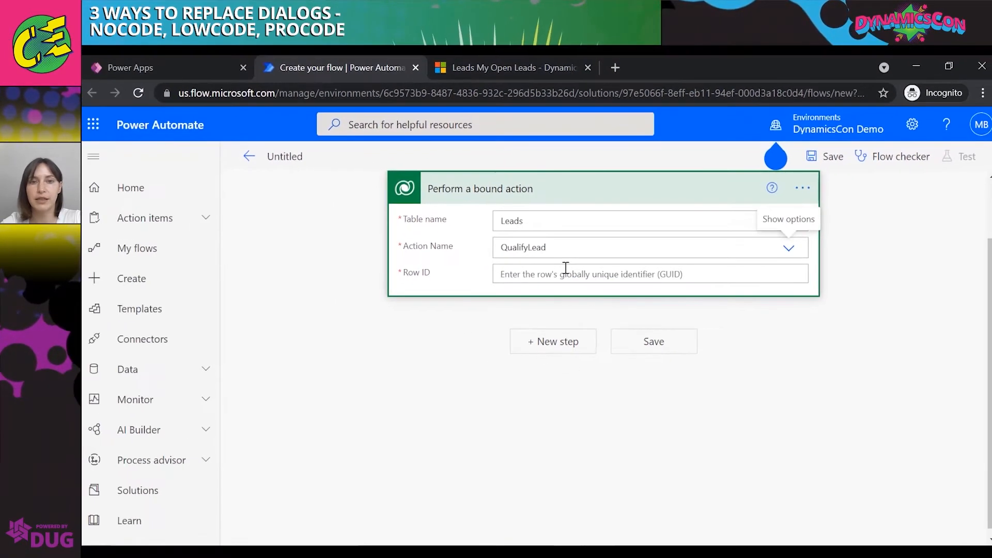
Fill the bound action's Row ID with the trigger's Lead unique identifier as dynamic content.
click(568, 269)
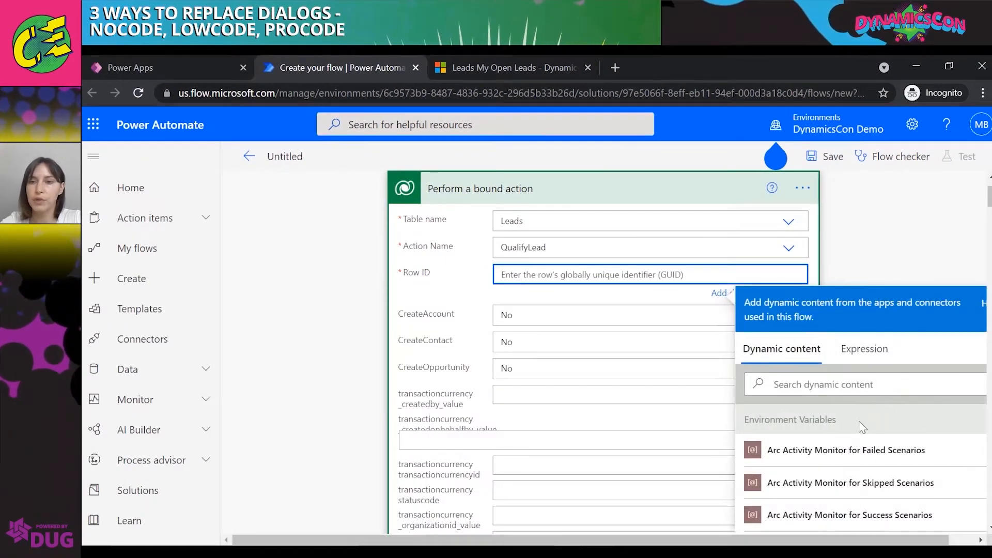
scroll(859, 381, down, 1)
scroll(828, 334, down, 3)
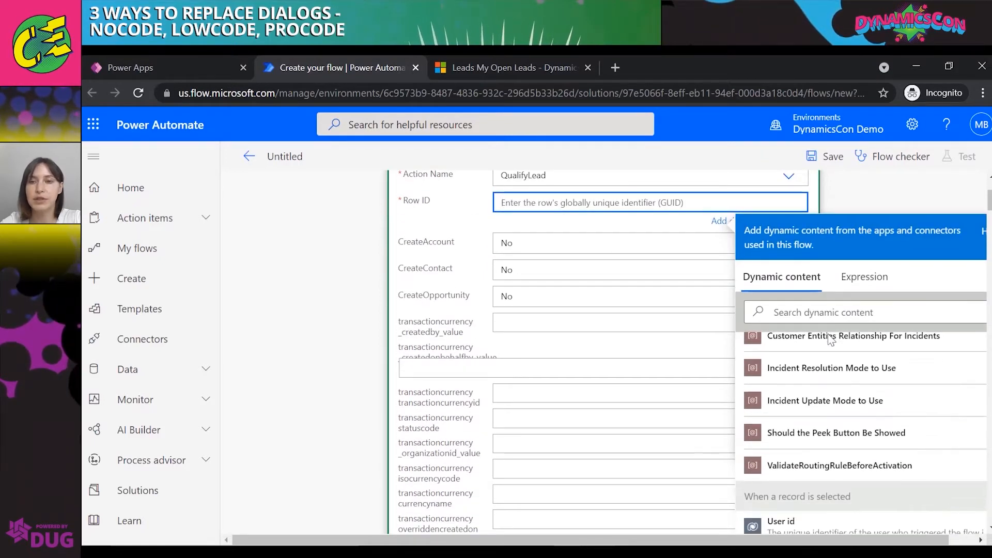
scroll(850, 467, down, 3)
click(821, 311)
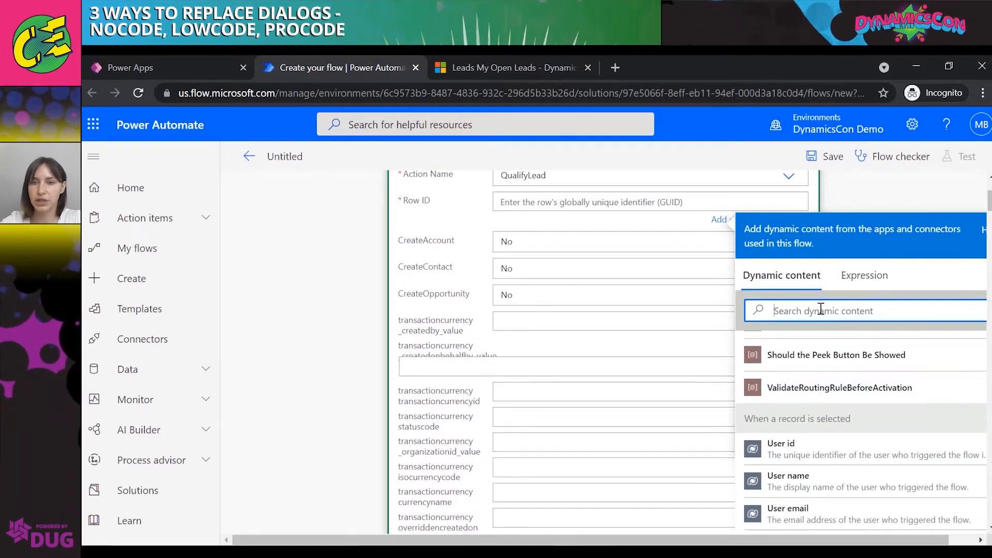
text(lead)
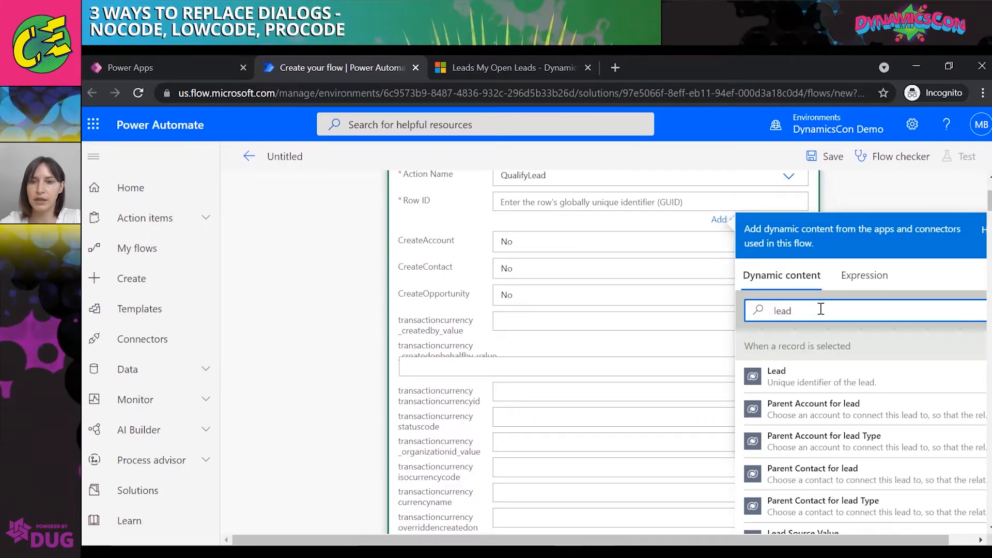
click(885, 380)
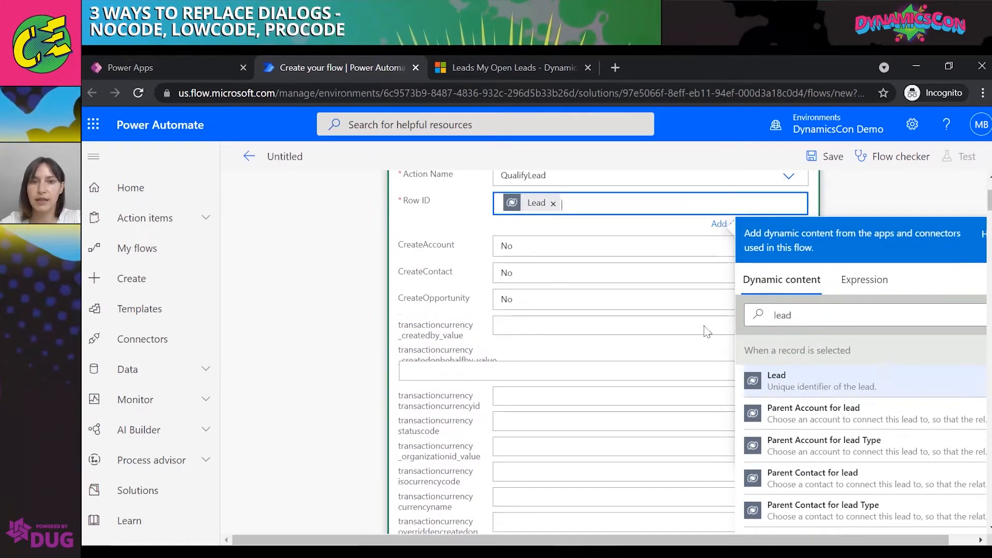
Set the CreateAccount parameter to a custom value using the trigger's Create Account input as dynamic content.
click(571, 244)
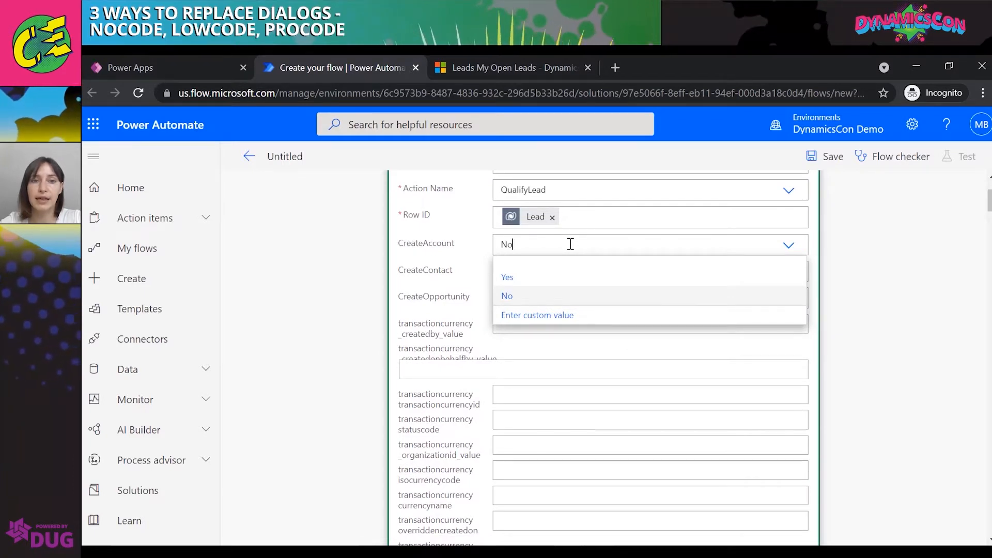
click(563, 315)
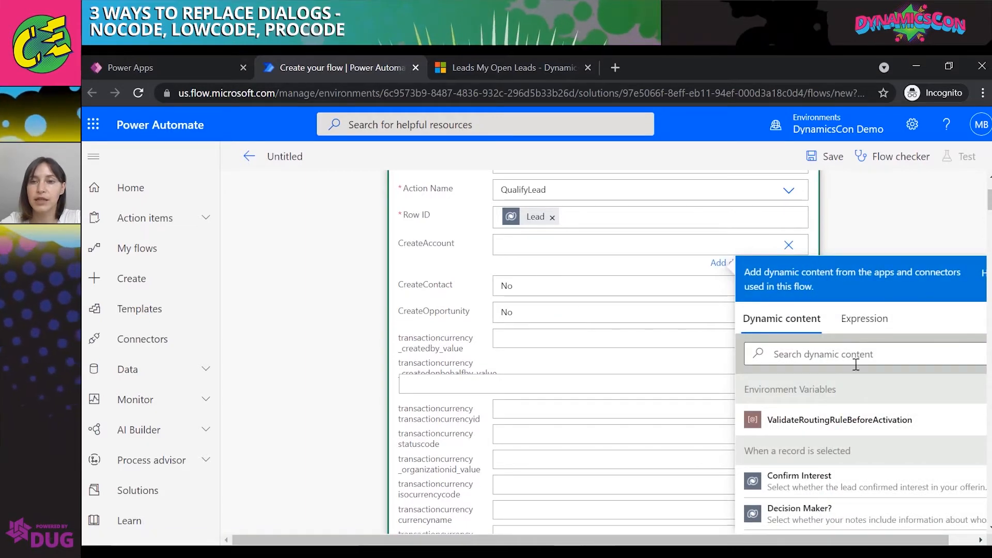
click(875, 358)
text(cre)
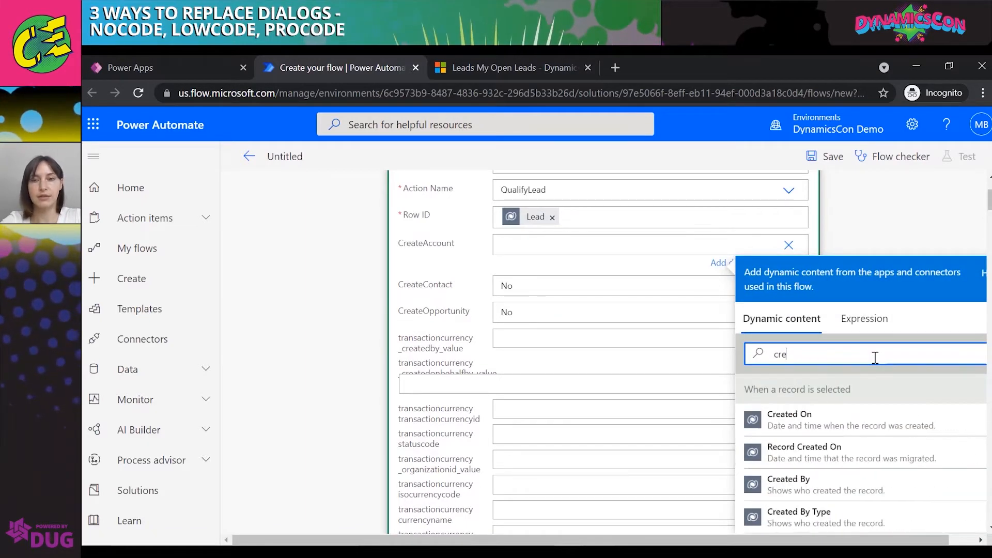
text(ate)
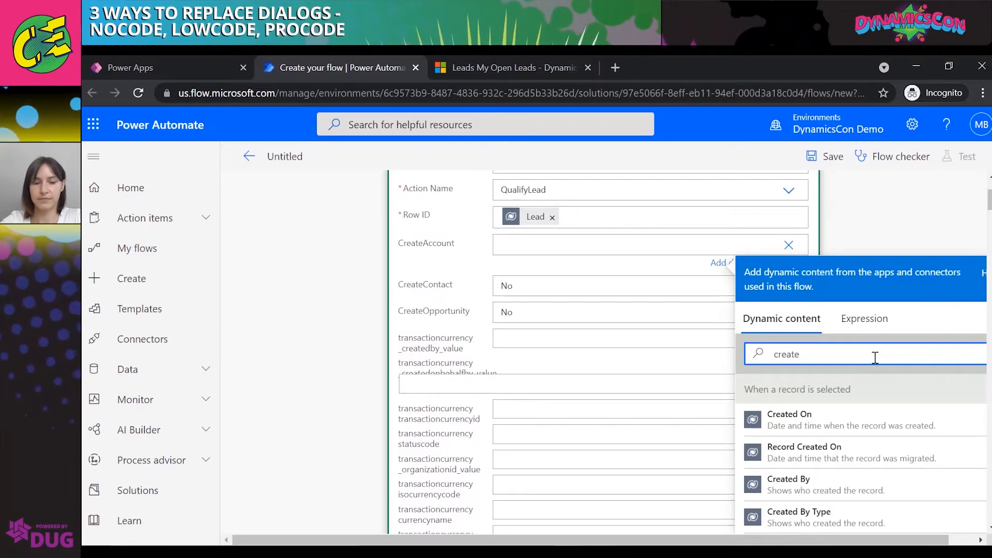
text( a)
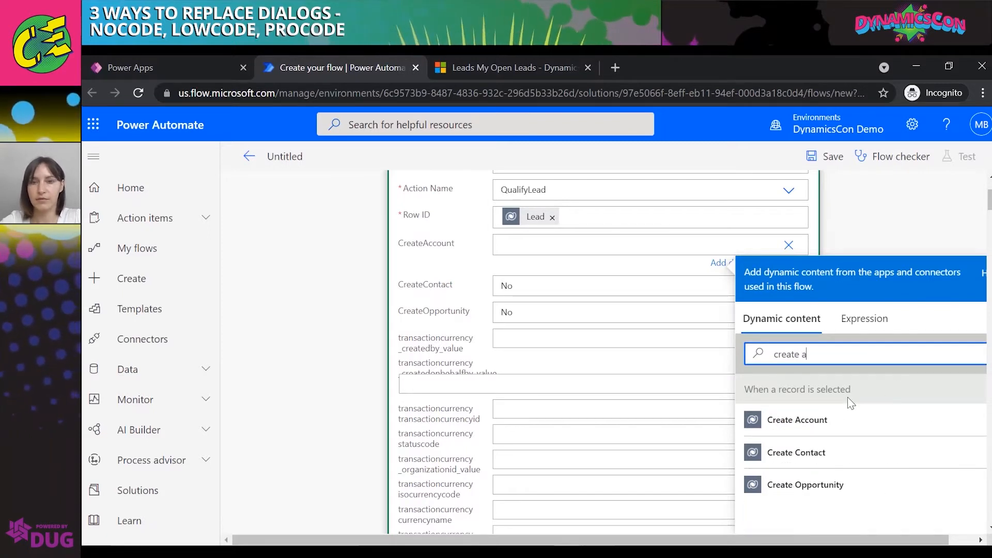
click(830, 418)
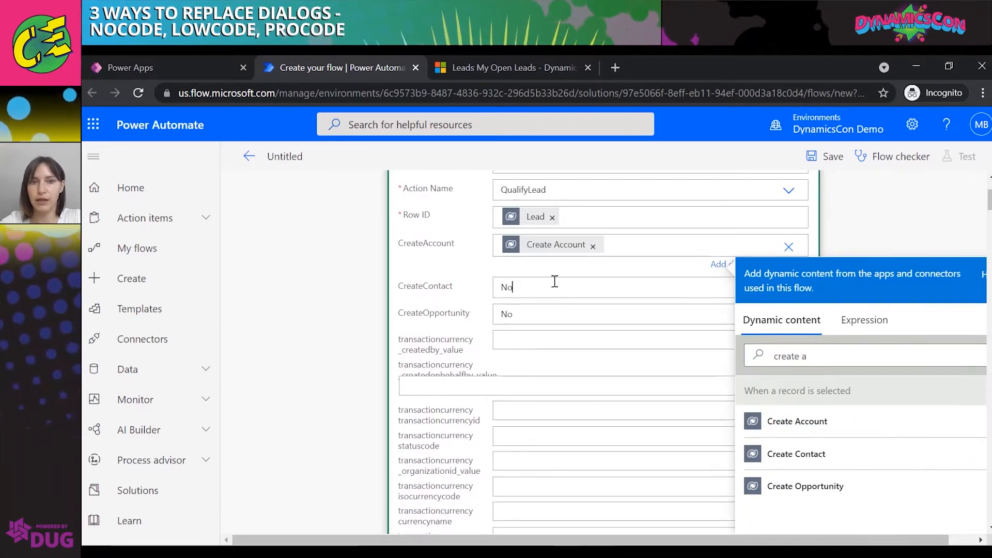
Set the CreateContact parameter to a custom value using the trigger's Create Contact input as dynamic content.
click(560, 358)
click(797, 396)
text(cre)
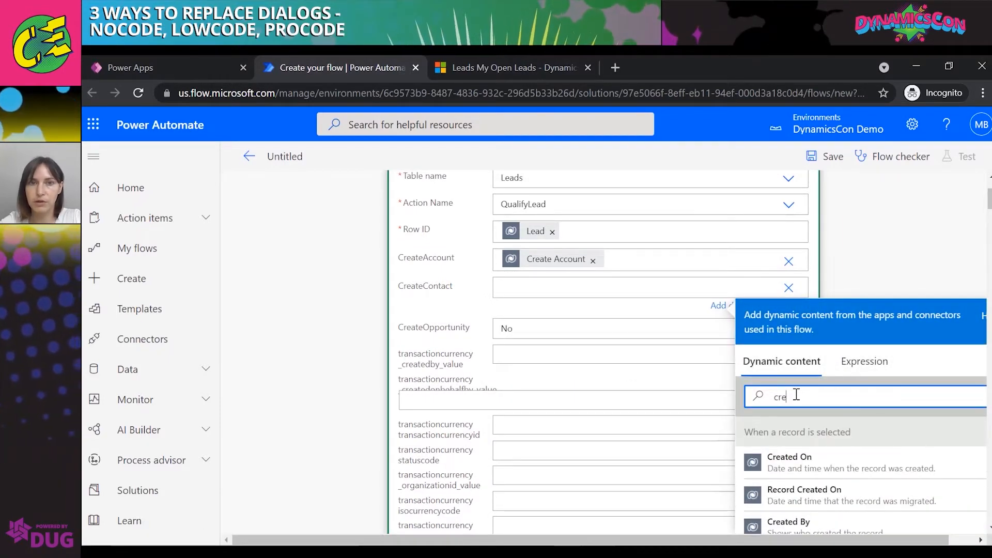
text(ated)
key(BackSpace)
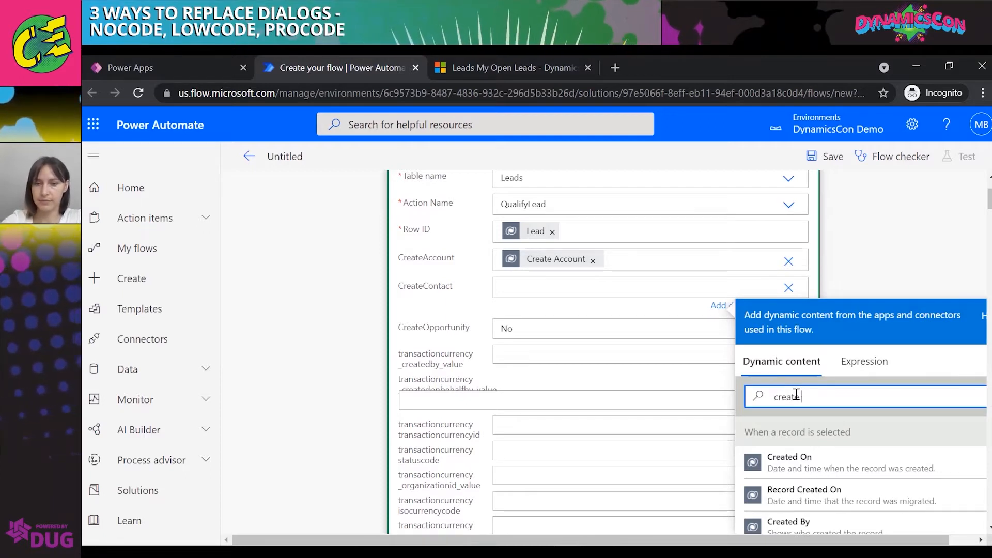
text(co)
click(773, 462)
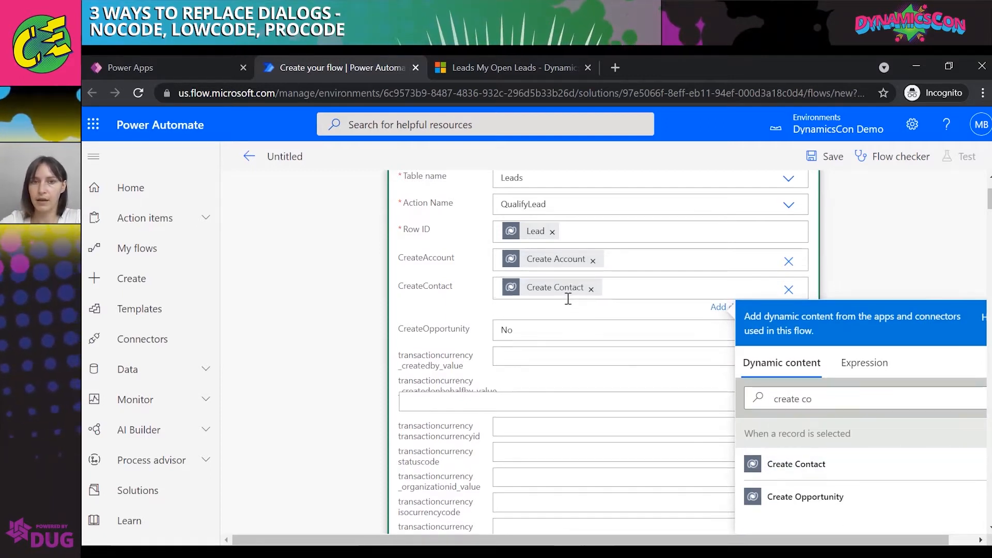
Set the CreateOpportunity parameter to a custom value using the trigger's Create Opportunity input as dynamic content.
click(564, 330)
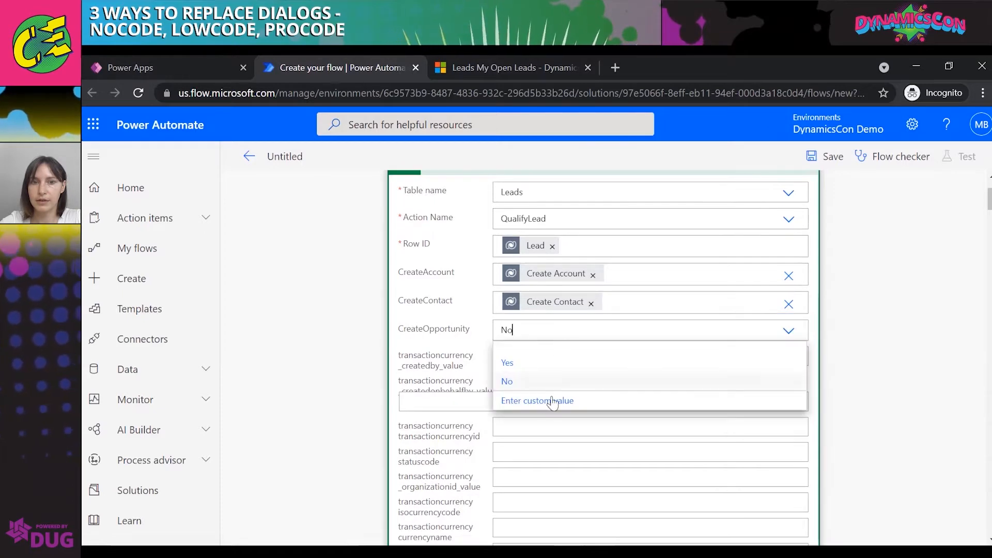
click(835, 440)
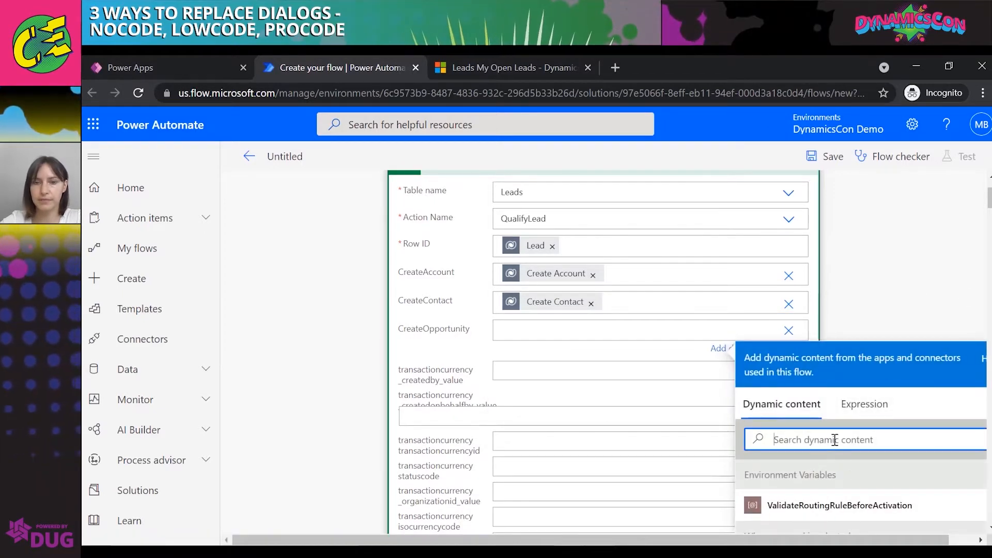
text(create op)
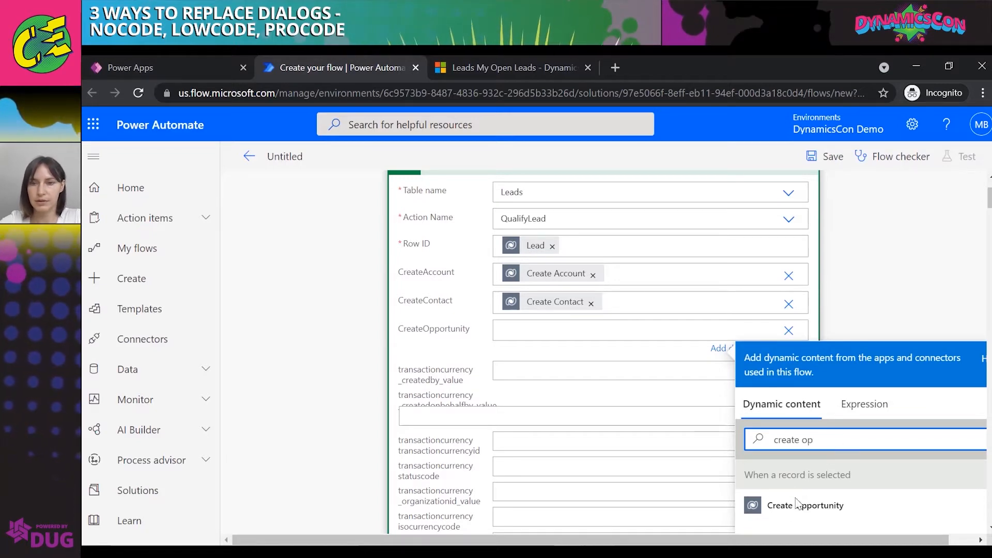
click(797, 504)
click(843, 298)
Set the bound action's Status parameter to 3 and save the flow.
scroll(843, 297, down, 1)
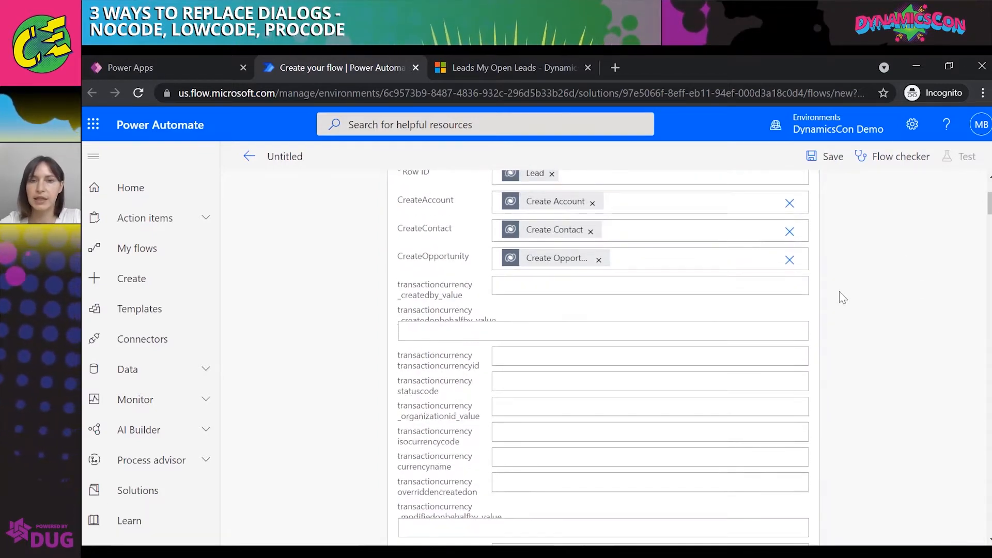
scroll(737, 334, down, 15)
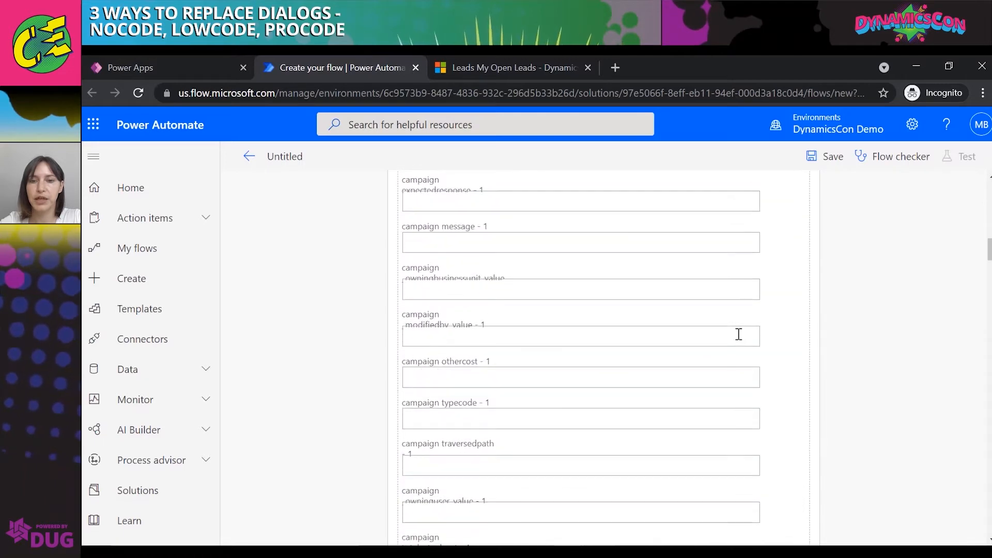
scroll(739, 335, down, 12)
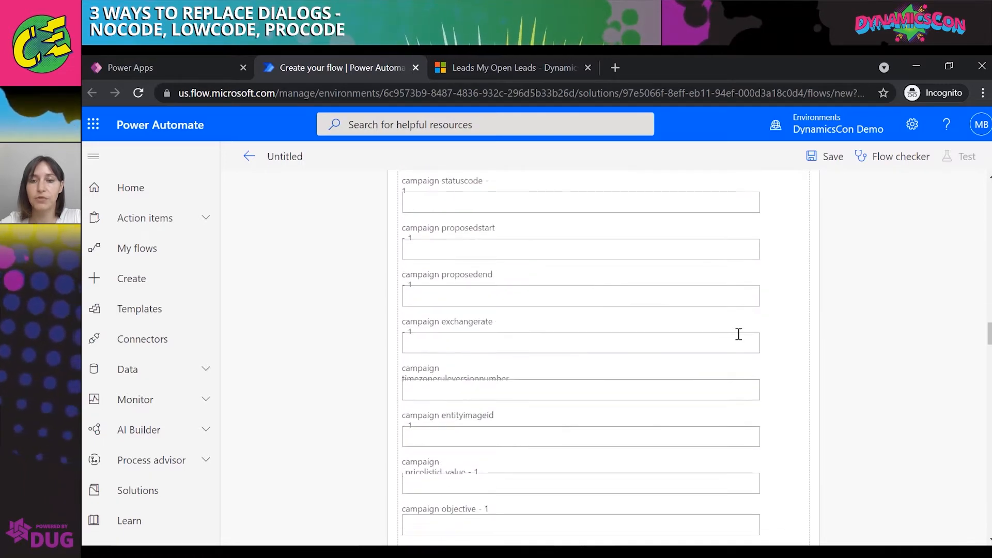
scroll(739, 334, down, 15)
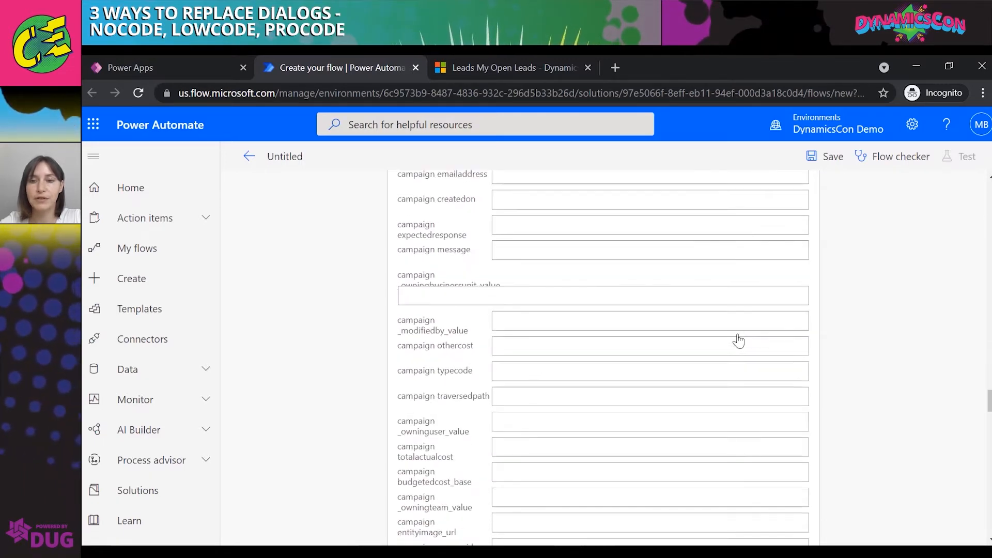
scroll(739, 334, down, 3)
click(562, 427)
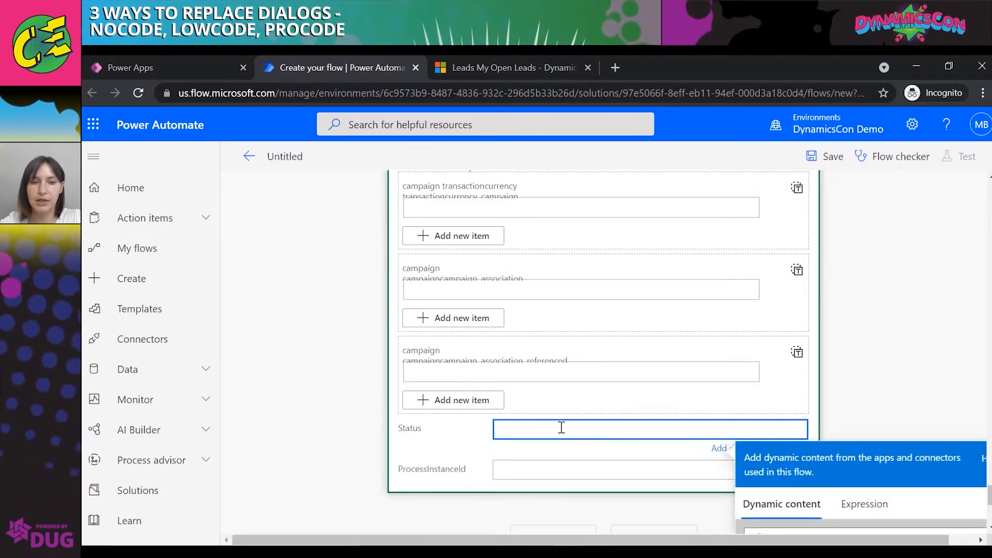
click(825, 157)
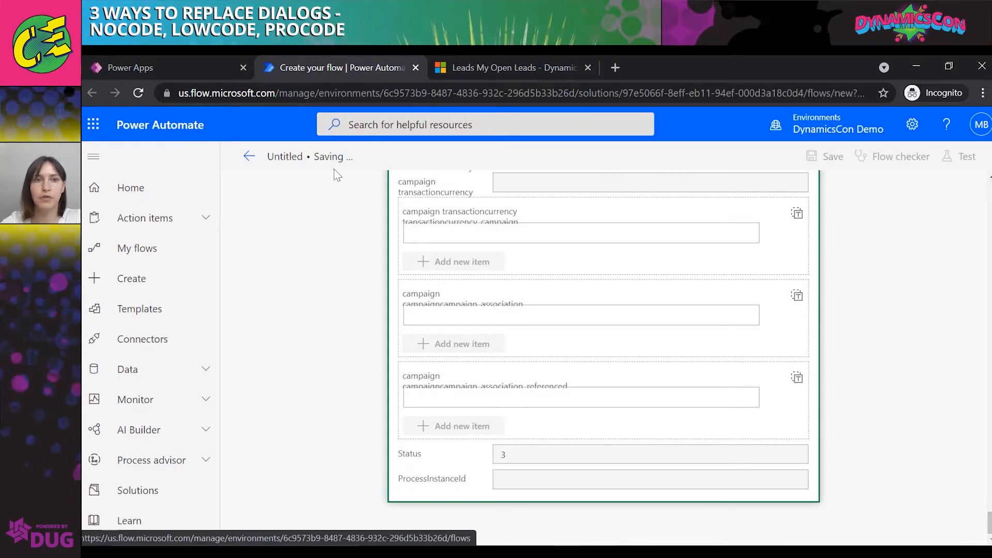
Rename the flow as "Lead Qulify Flow" and save it.
scroll(800, 312, up, 15)
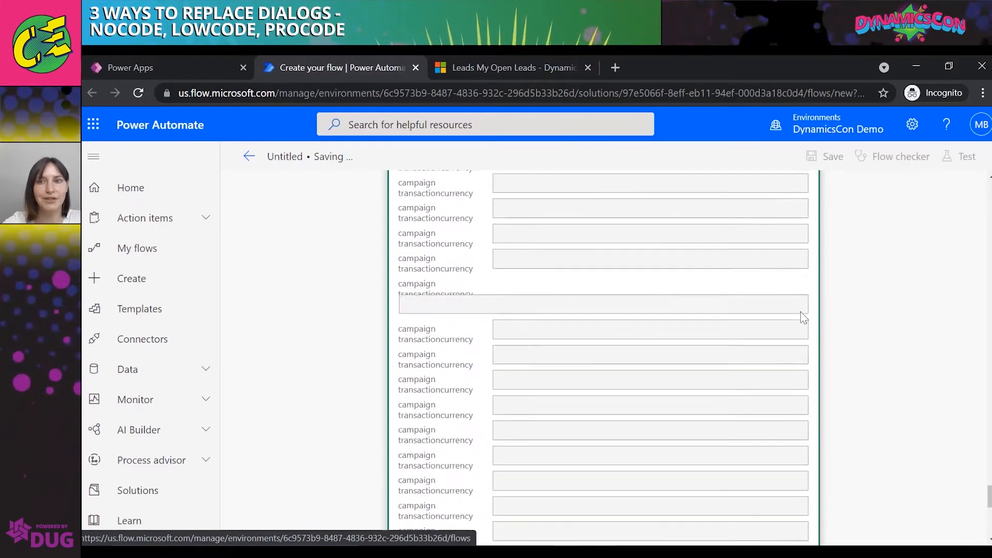
scroll(801, 311, up, 15)
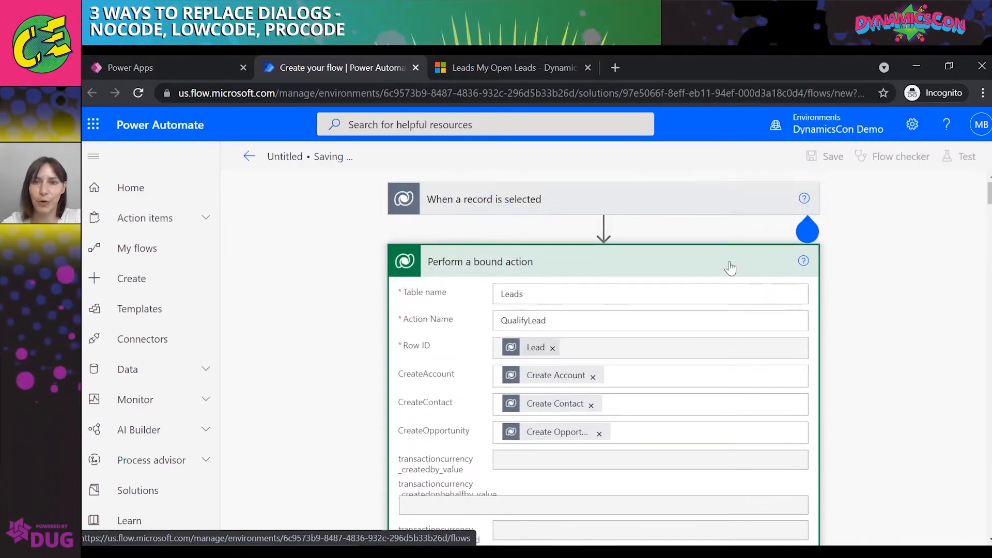
click(313, 155)
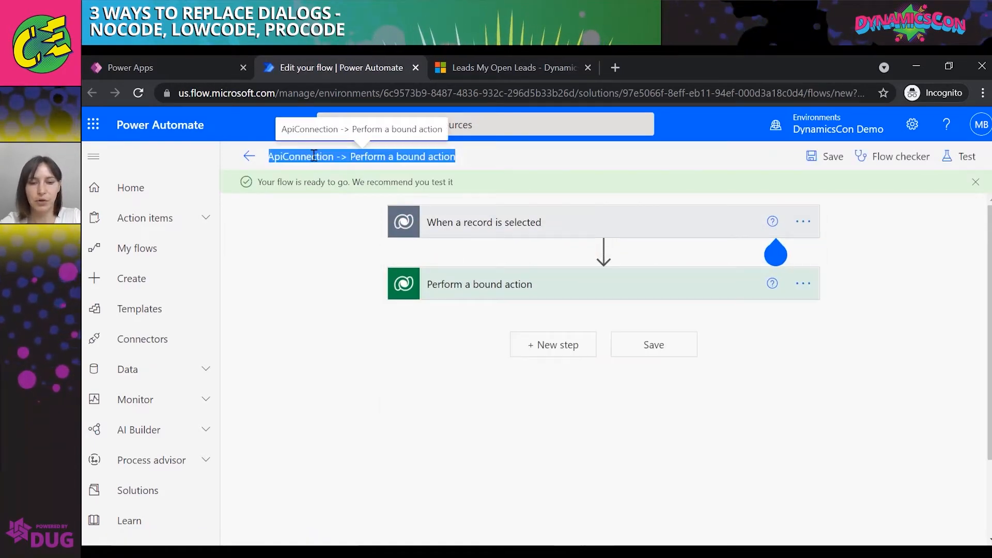
text(Lea)
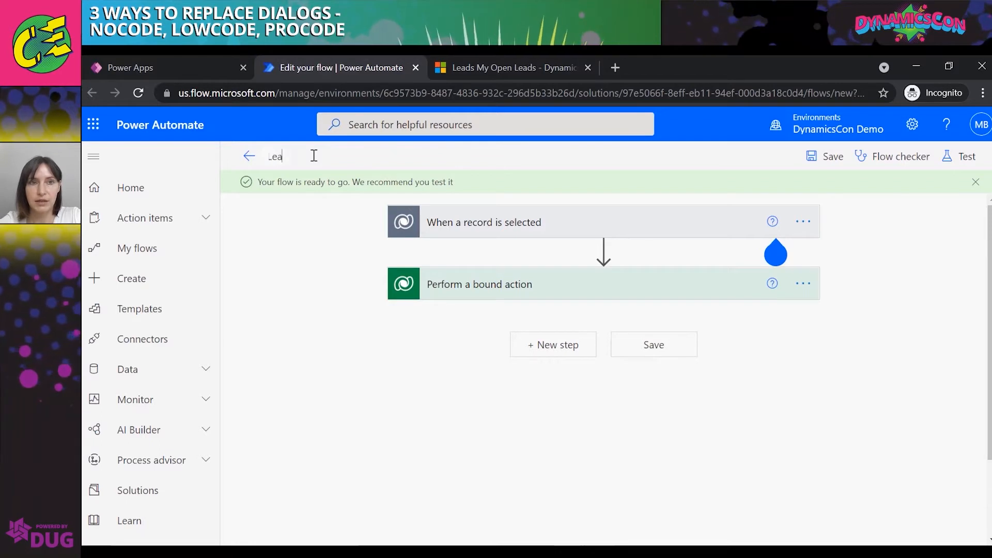
text(d Qulify Flow)
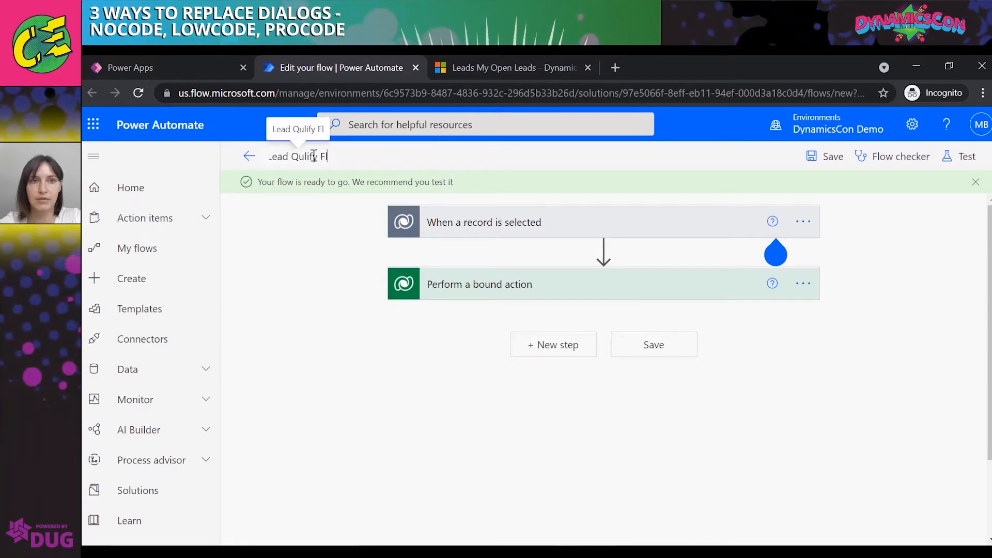
click(836, 164)
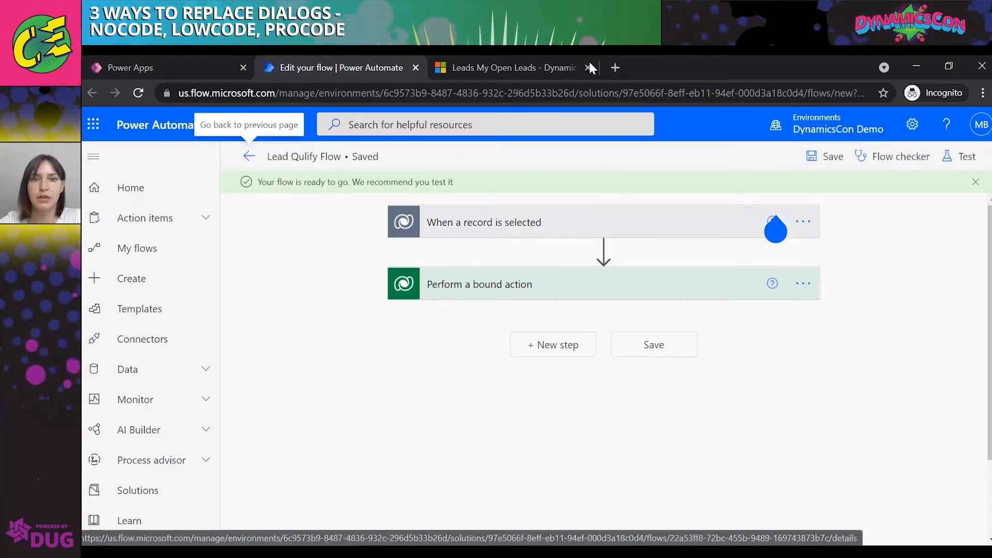
Switch to the Dynamics 365 Demo App, reload the My Open Leads list and open the Test Flow lead.
click(507, 67)
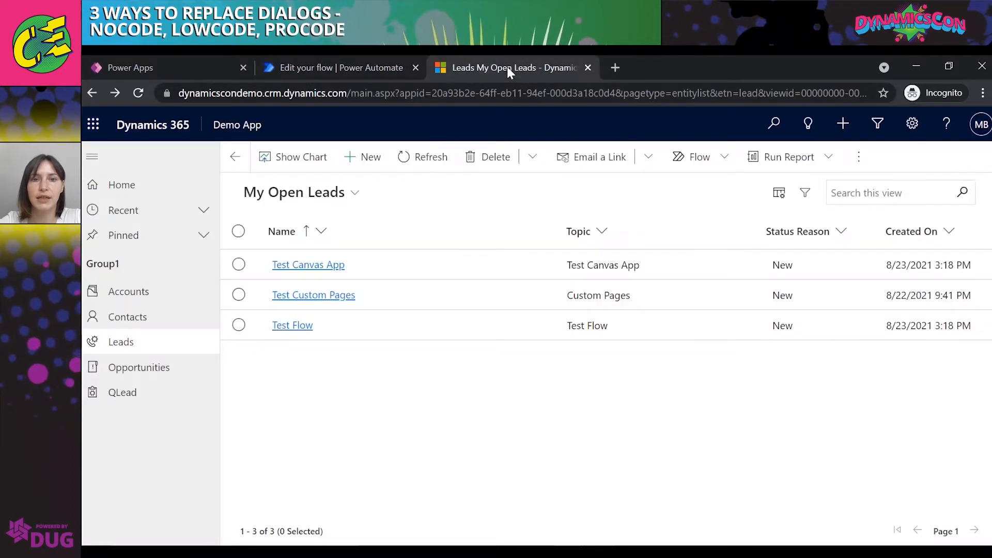
click(137, 94)
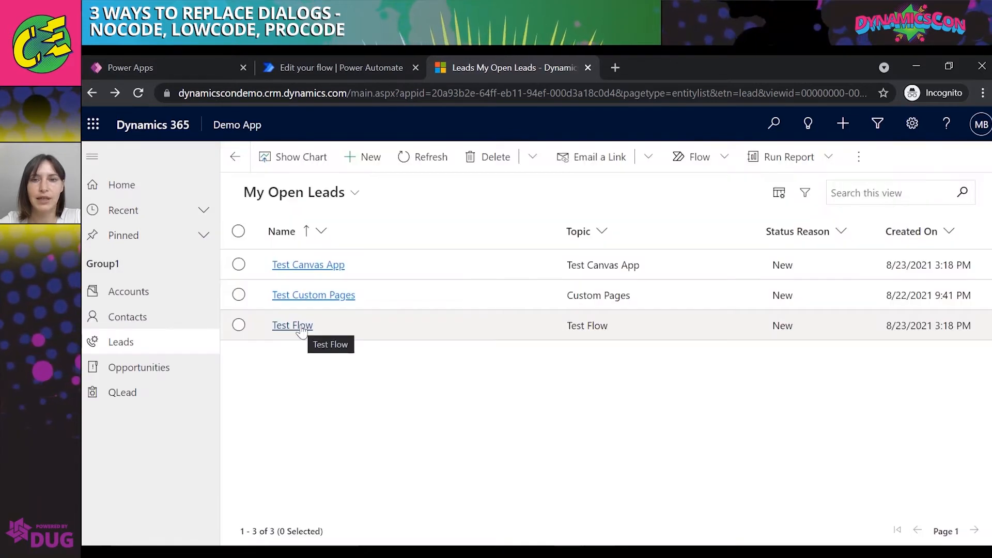
click(302, 328)
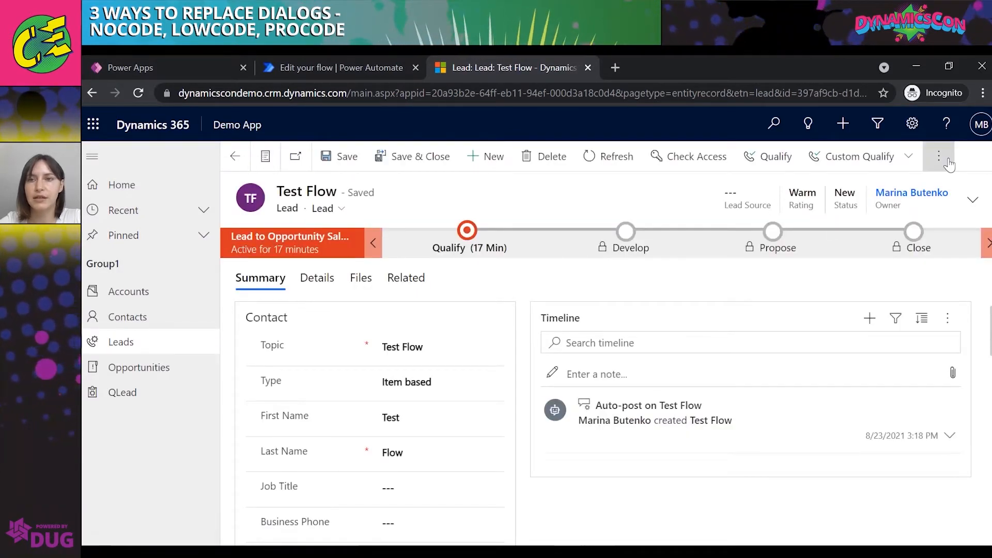
Start Lead Qulify Flow on the open Test Flow lead and continue past the connection sign-in check.
click(939, 157)
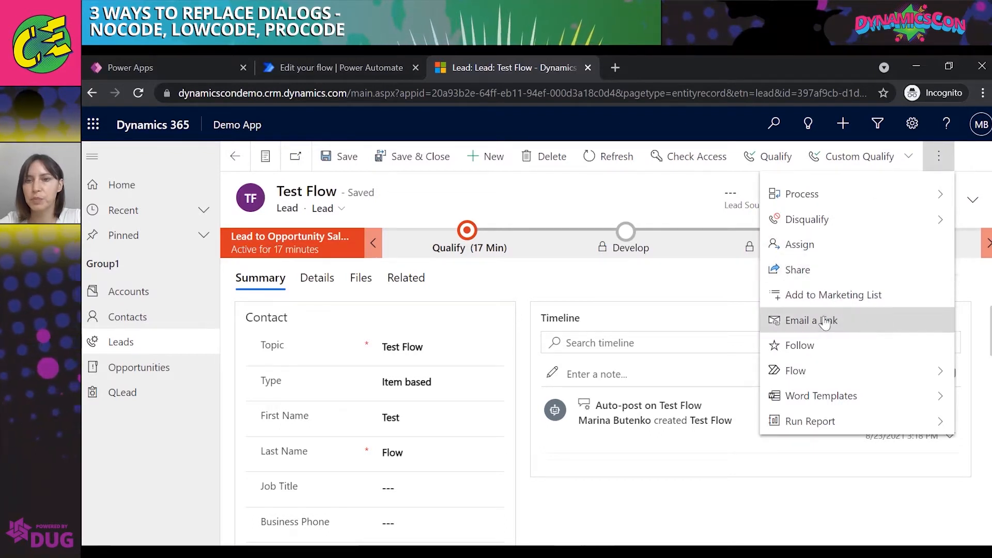
click(810, 351)
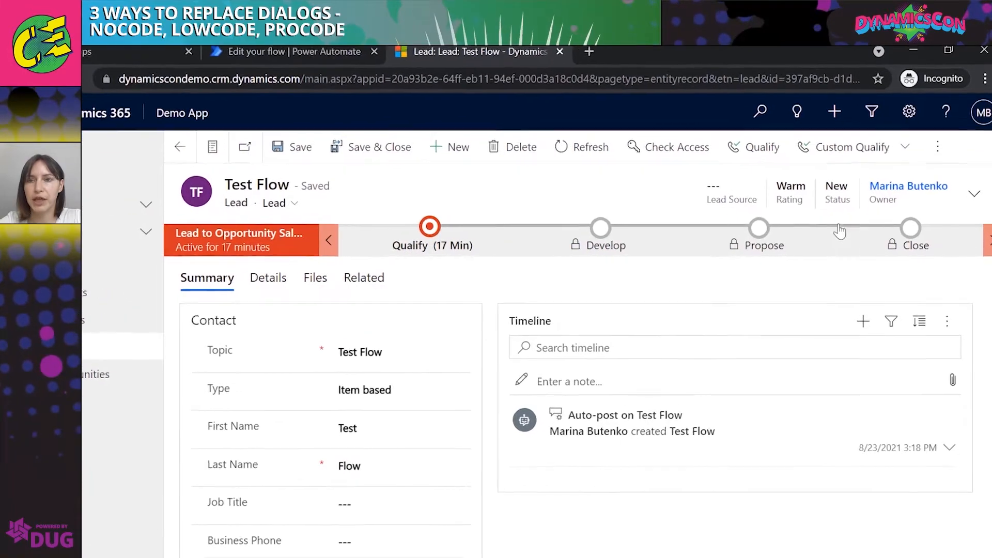
click(939, 157)
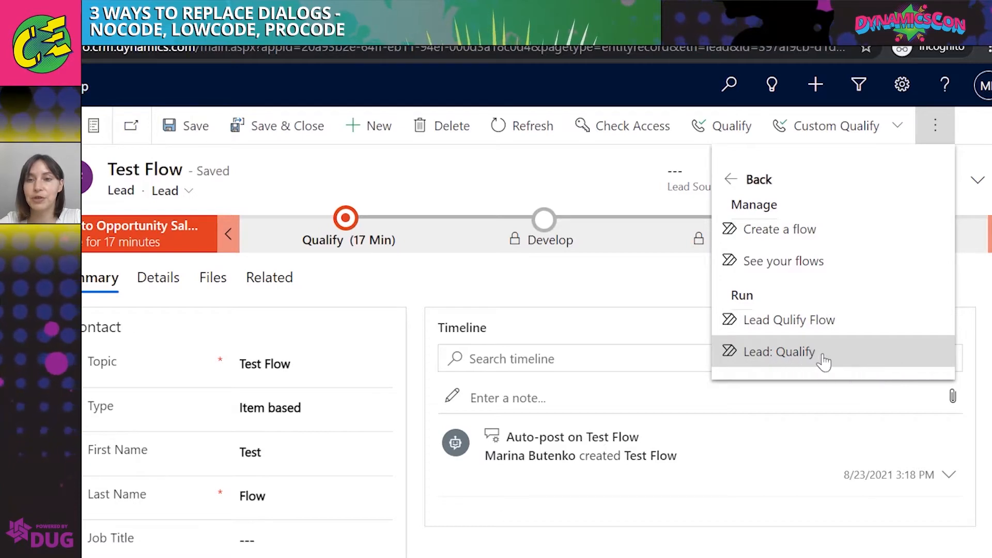
click(860, 323)
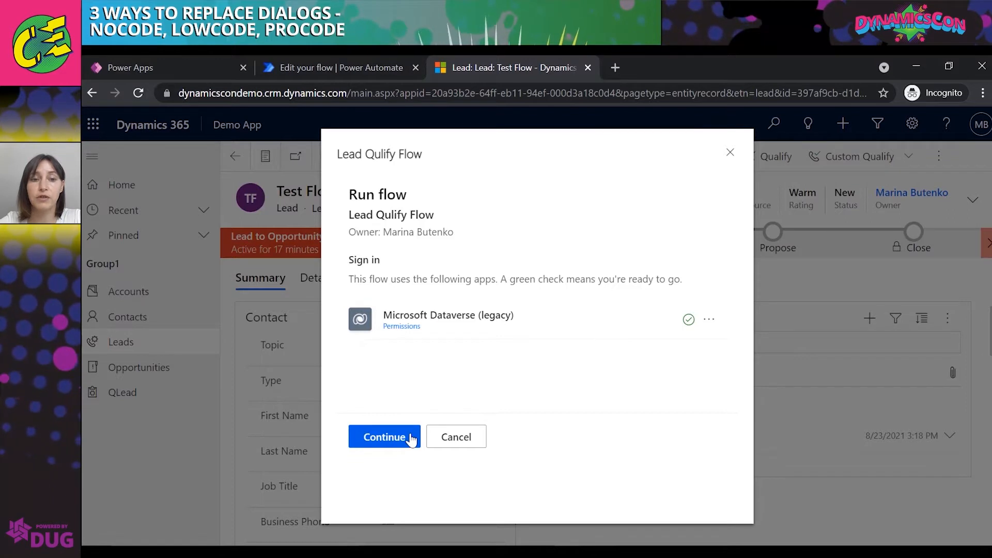
click(384, 436)
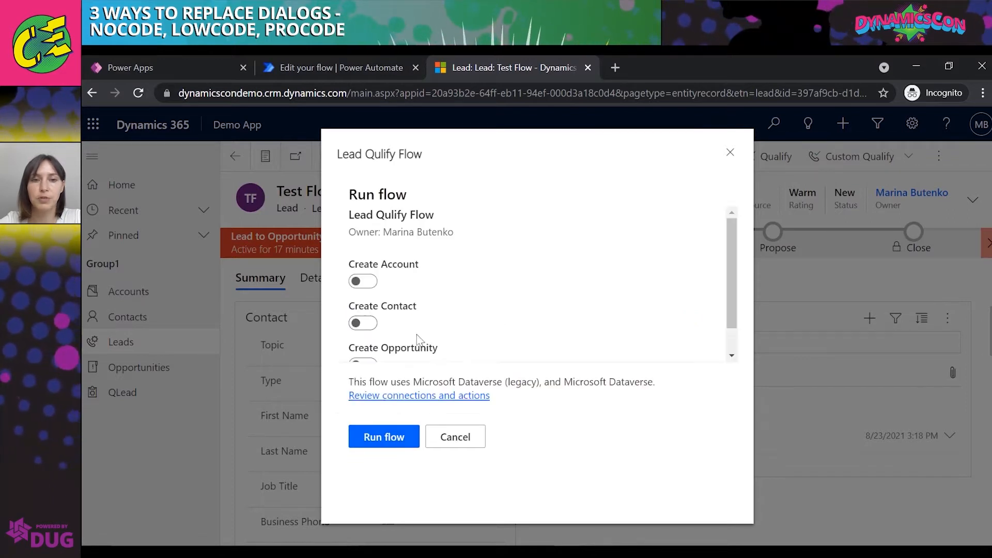
Turn on Create Account, Create Contact and Create Opportunity for the flow run, and run the flow.
click(371, 283)
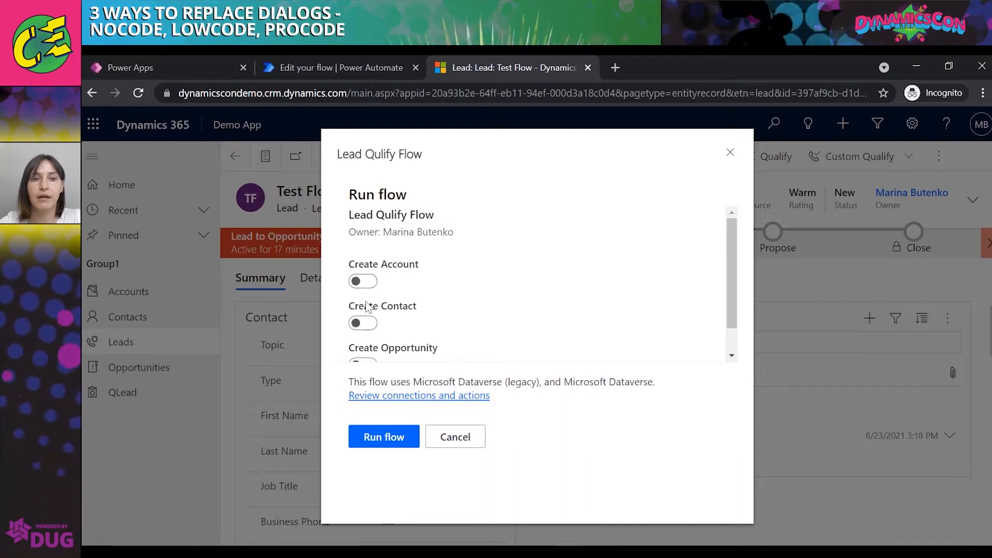
scroll(368, 305, down, 1)
click(369, 252)
click(370, 293)
click(370, 339)
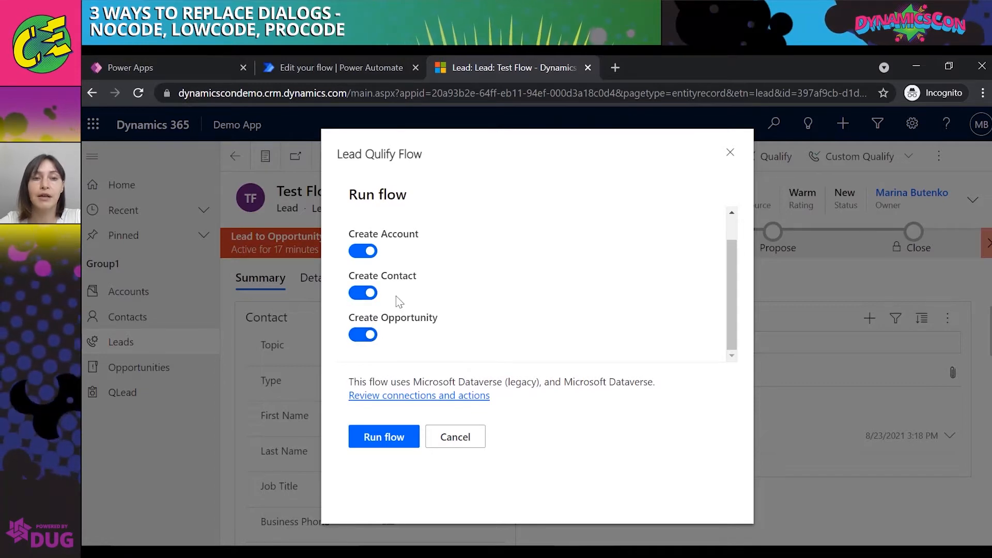
click(364, 293)
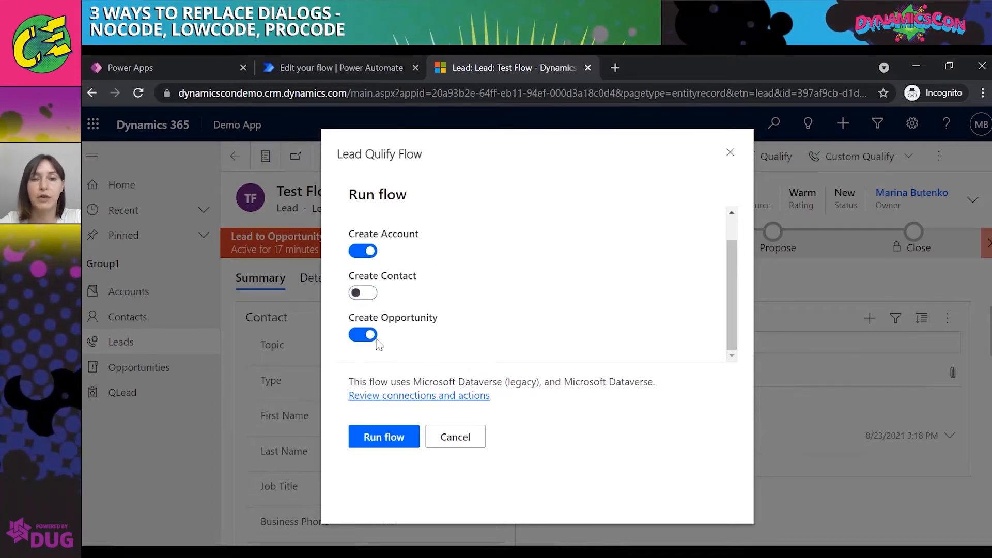
click(364, 294)
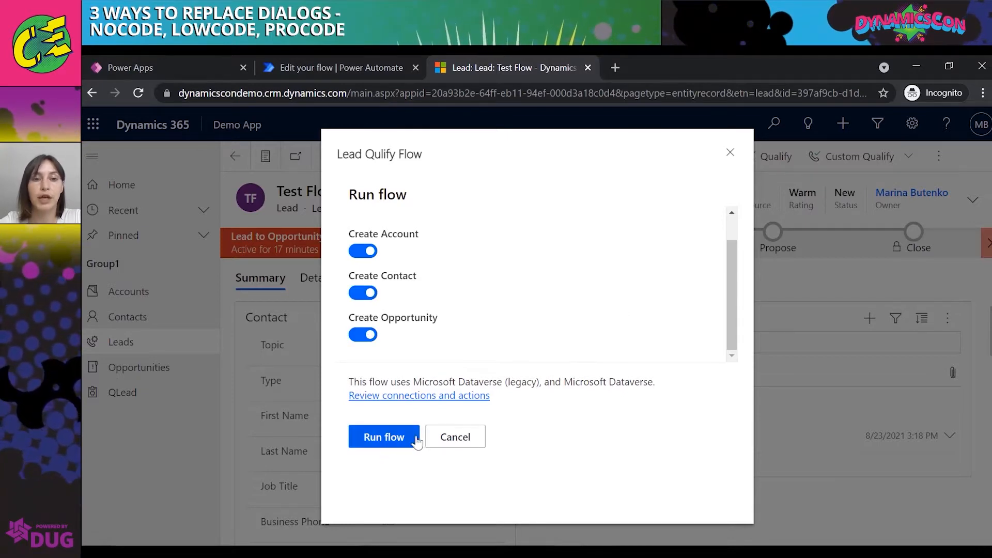
click(388, 439)
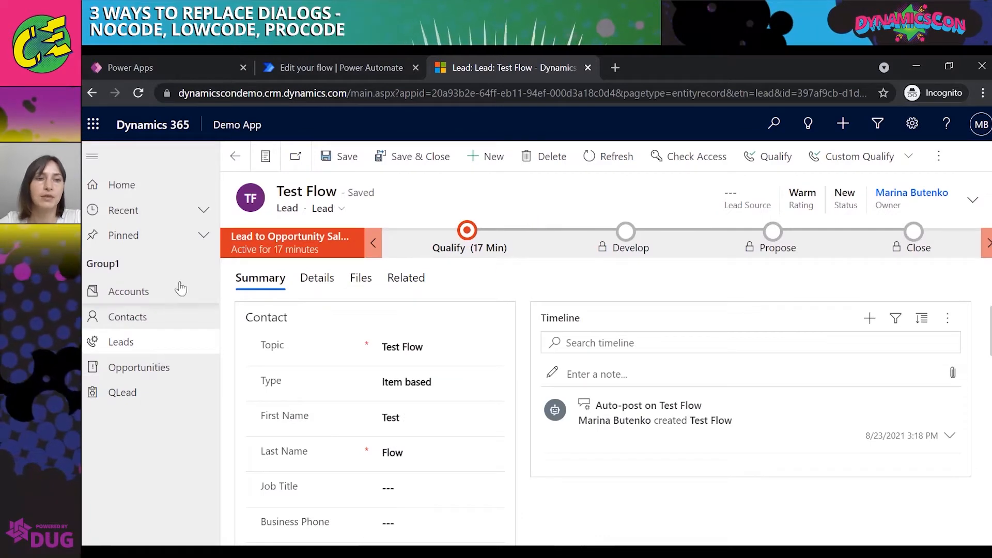
Check the accounts and contacts lists, and show the leads in the All Leads view to examine the Test Flow lead's status.
click(165, 293)
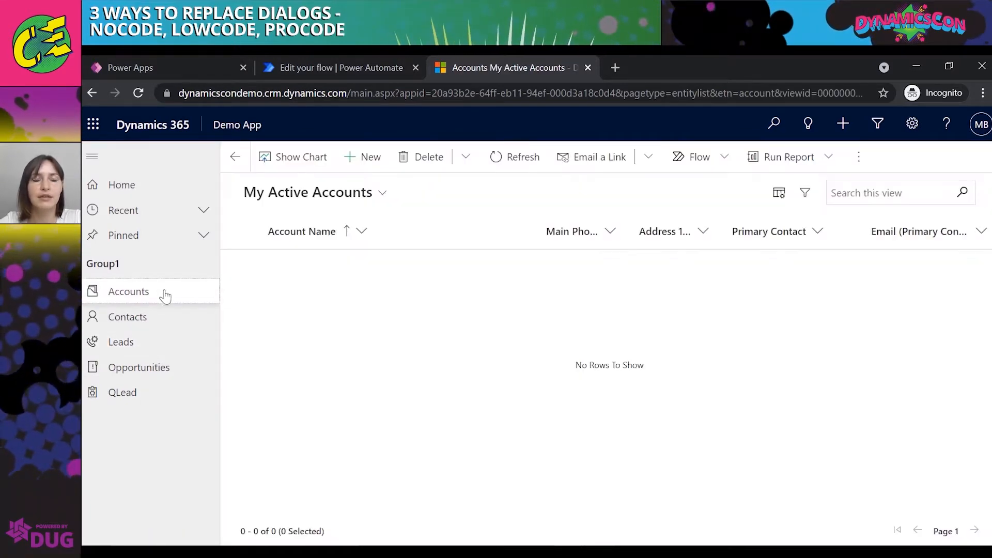
click(155, 321)
click(137, 343)
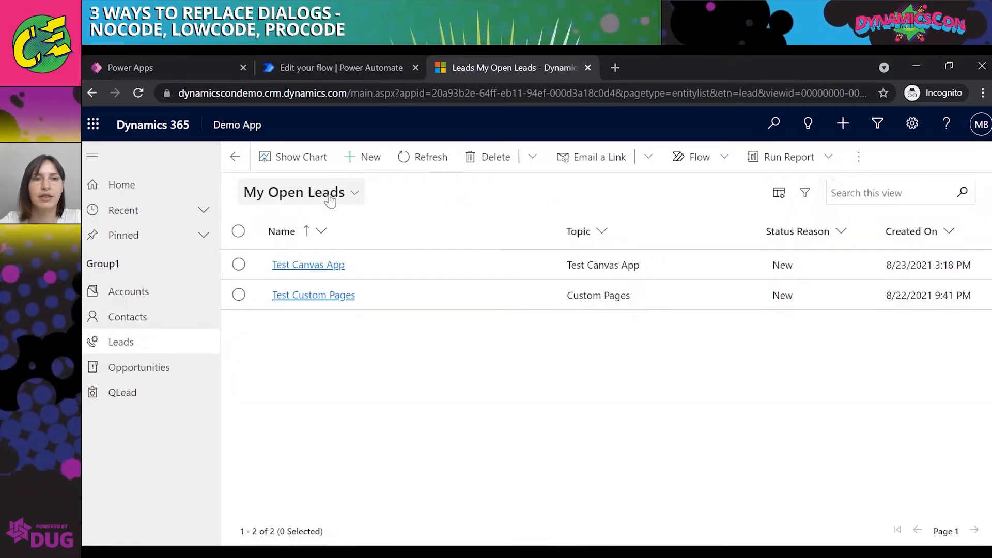
click(331, 196)
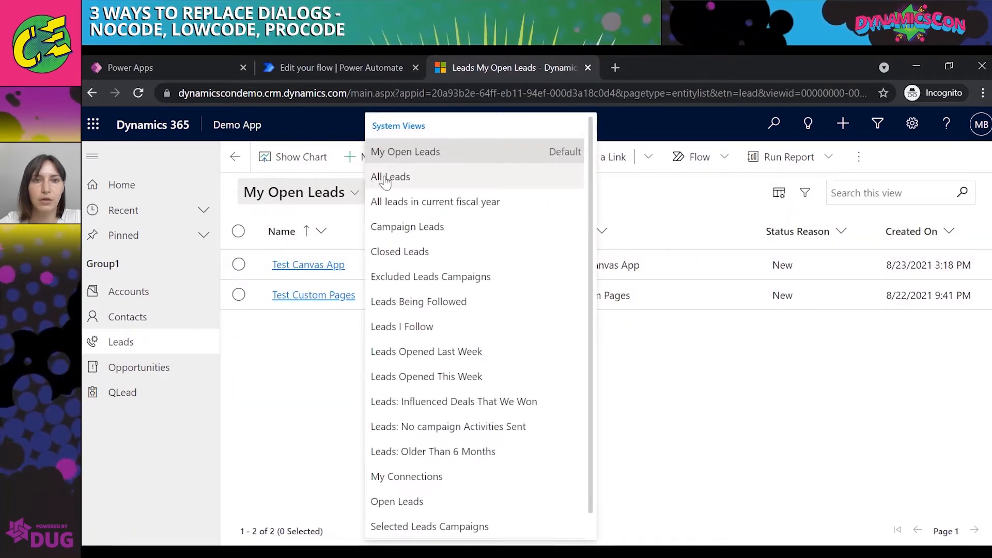
click(388, 177)
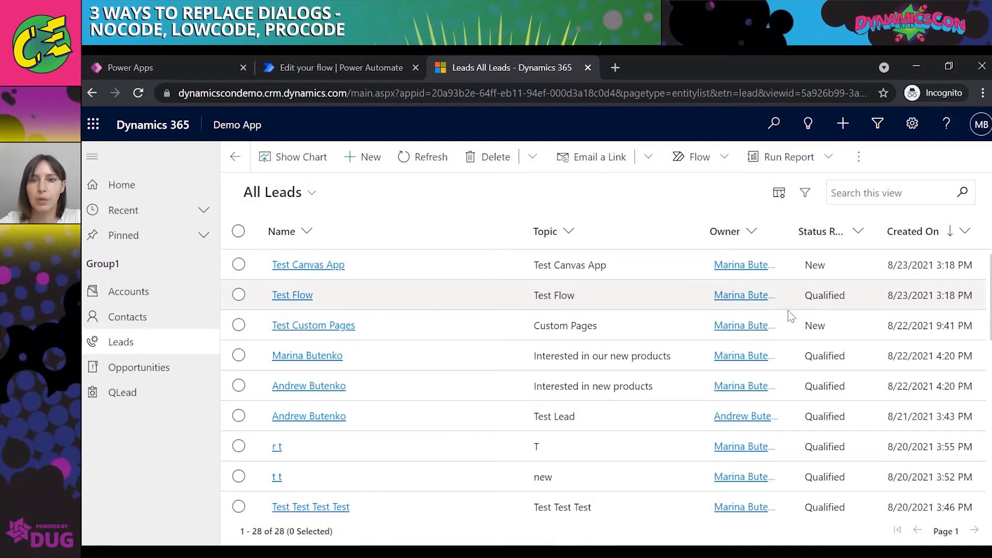
Check the accounts, contacts and opportunities lists for the Test Flow records, showing opportunities in the My Open Opportunities view.
click(129, 292)
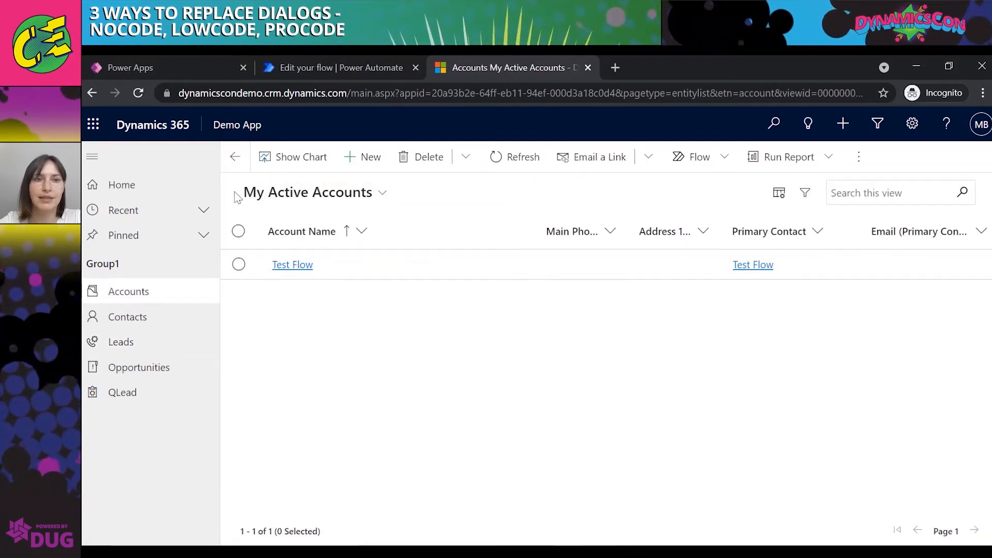
click(126, 316)
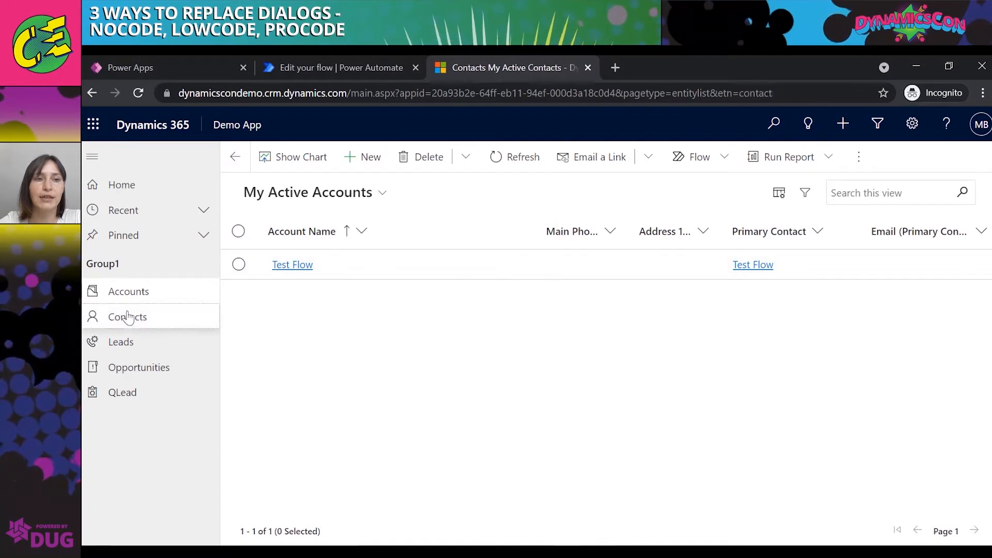
click(155, 368)
click(509, 192)
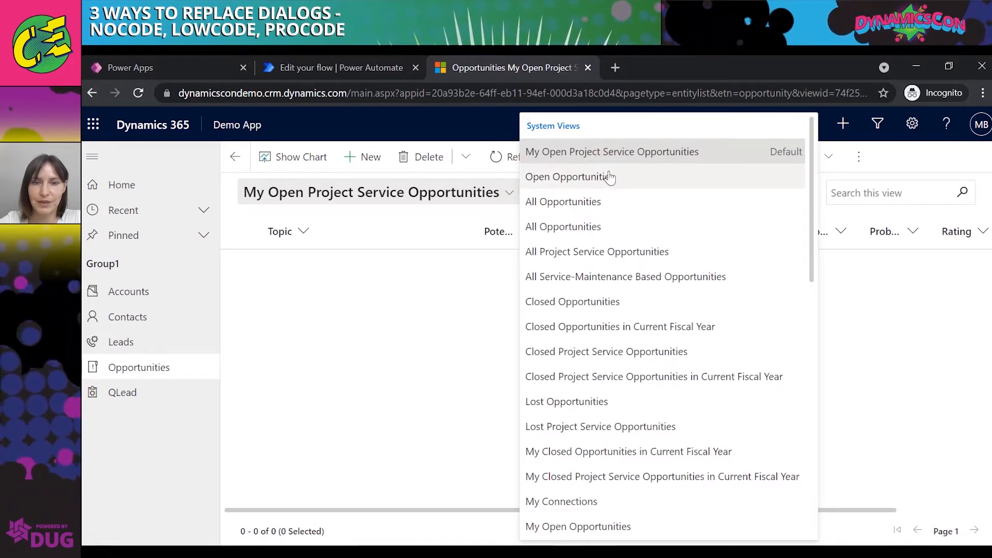
click(614, 527)
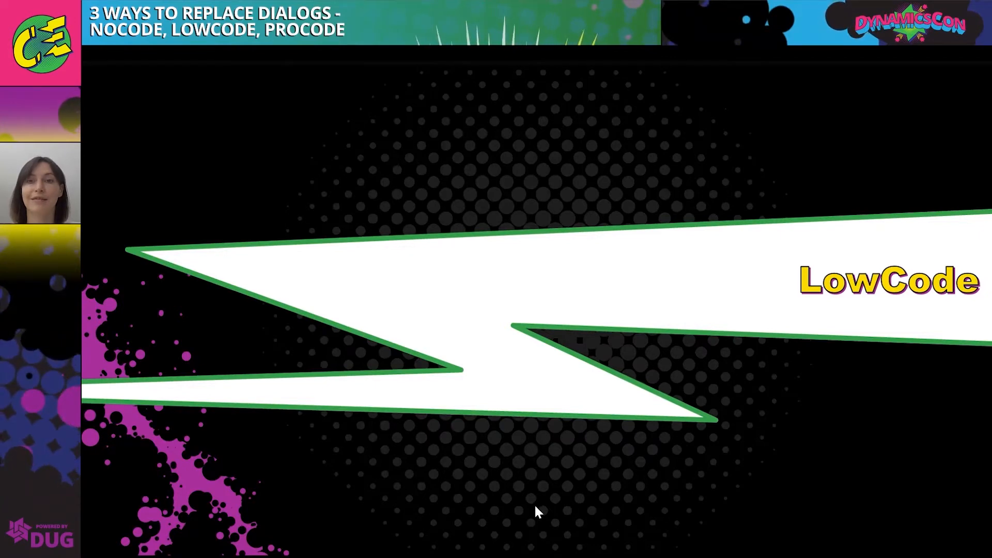
key(Right)
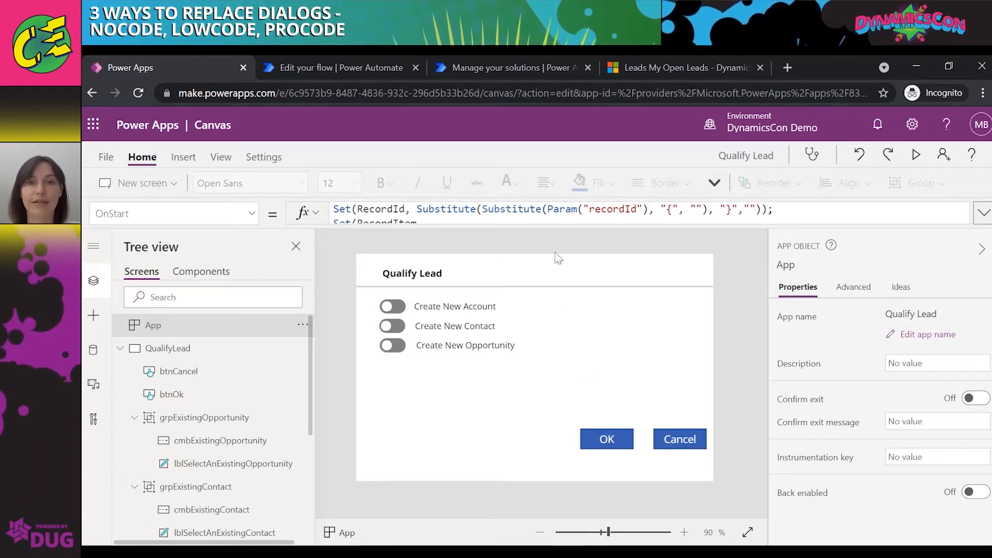
Examine the full OnStart formula of the Qualify Lead canvas app that sets RecordId and RecordItem.
click(567, 217)
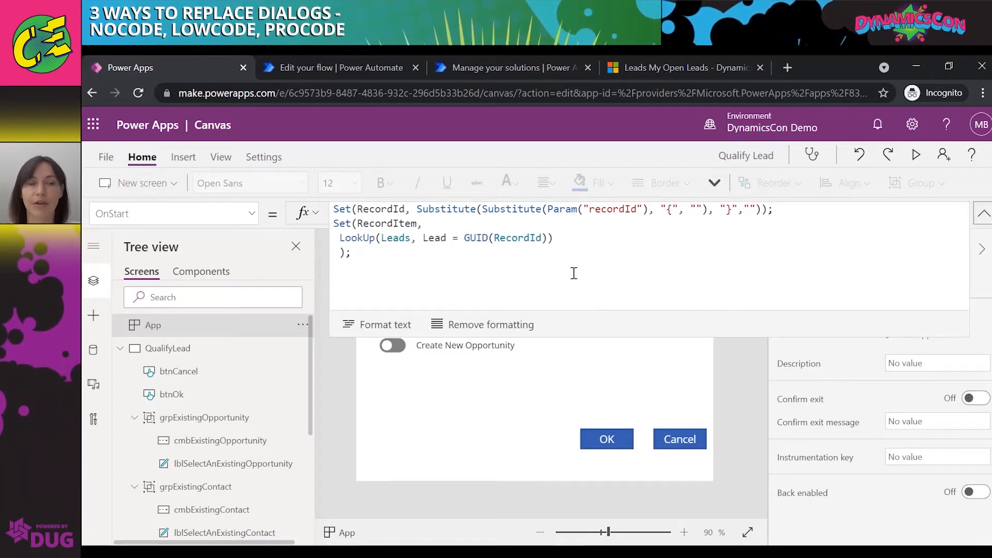
click(541, 271)
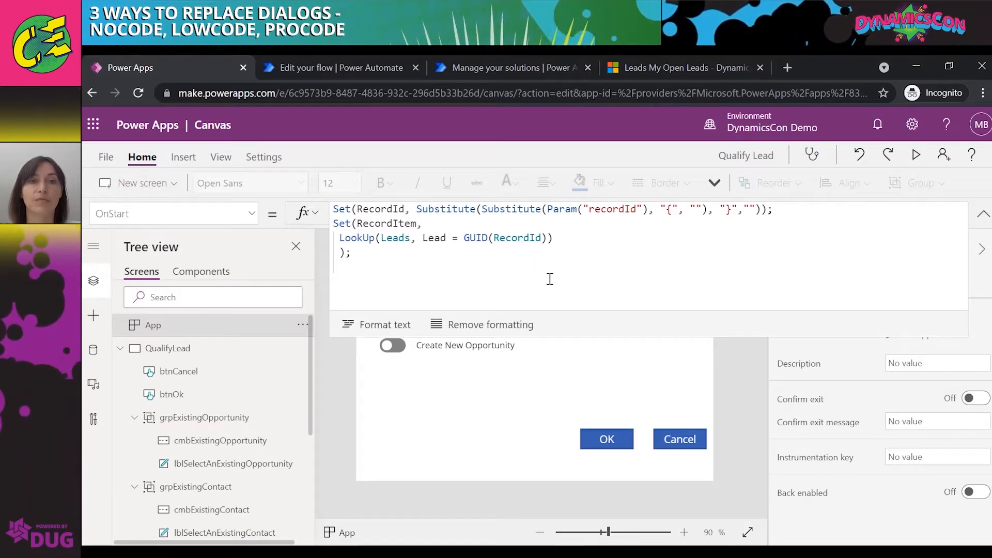
click(983, 212)
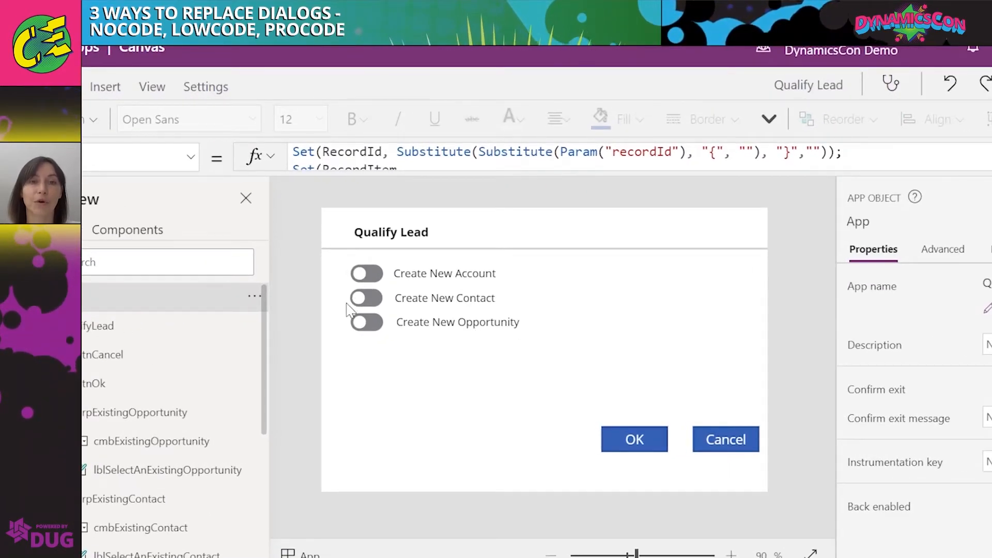
Switch the account and contact toggles in the Qualify Lead form to Use Existing Account and Use Existing Contact.
click(373, 275)
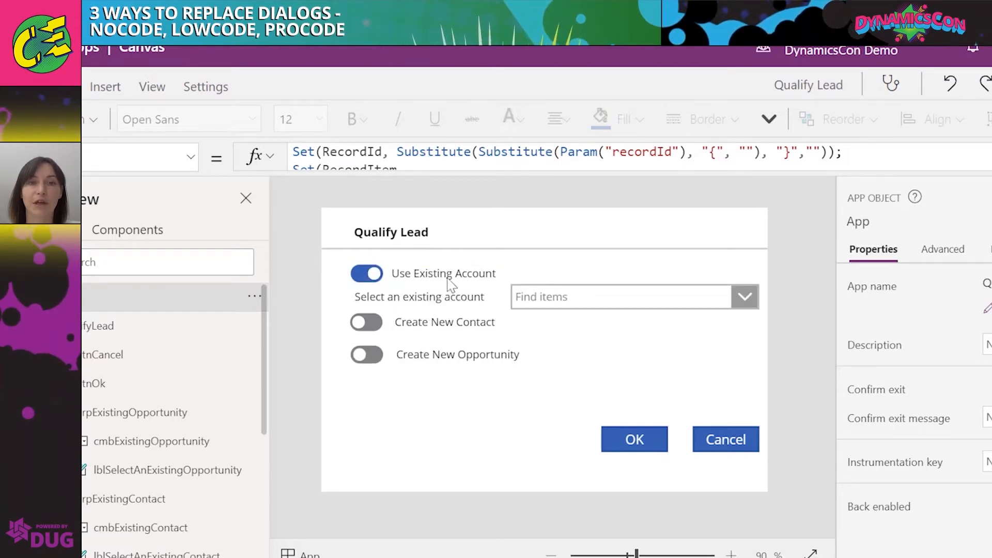
click(384, 329)
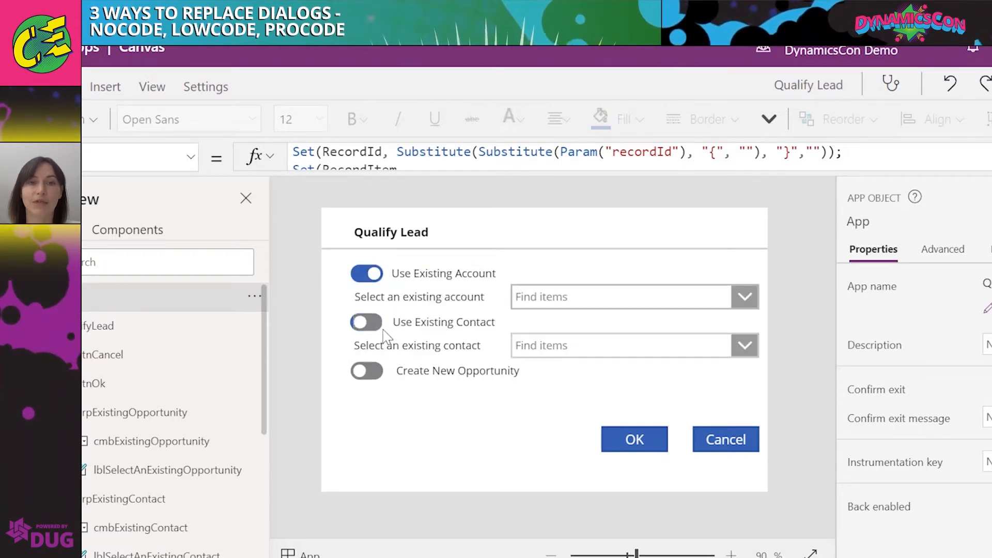
click(384, 371)
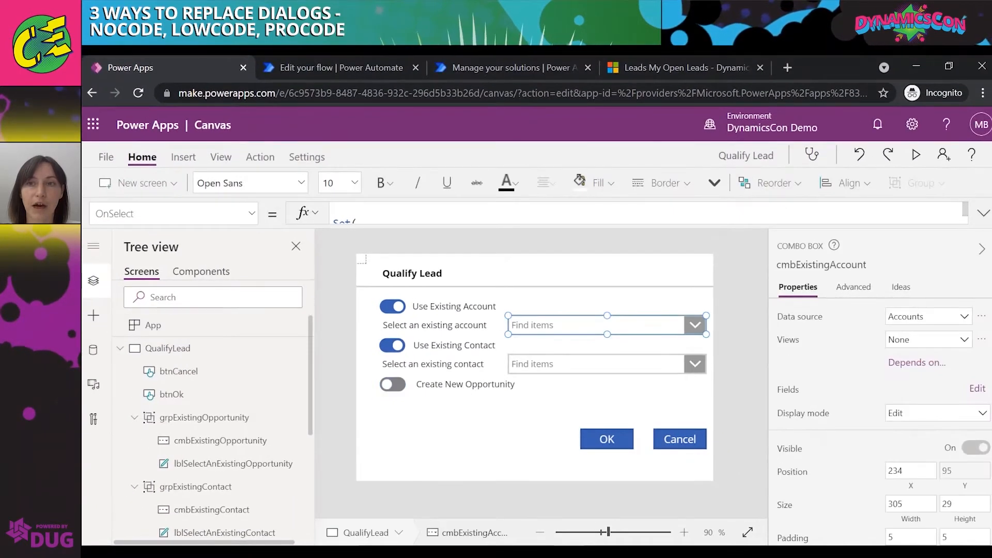
Examine the existing account combo box's OnSelect formula that sets varExistingAccount, and inspect the existing contact combo box.
click(983, 213)
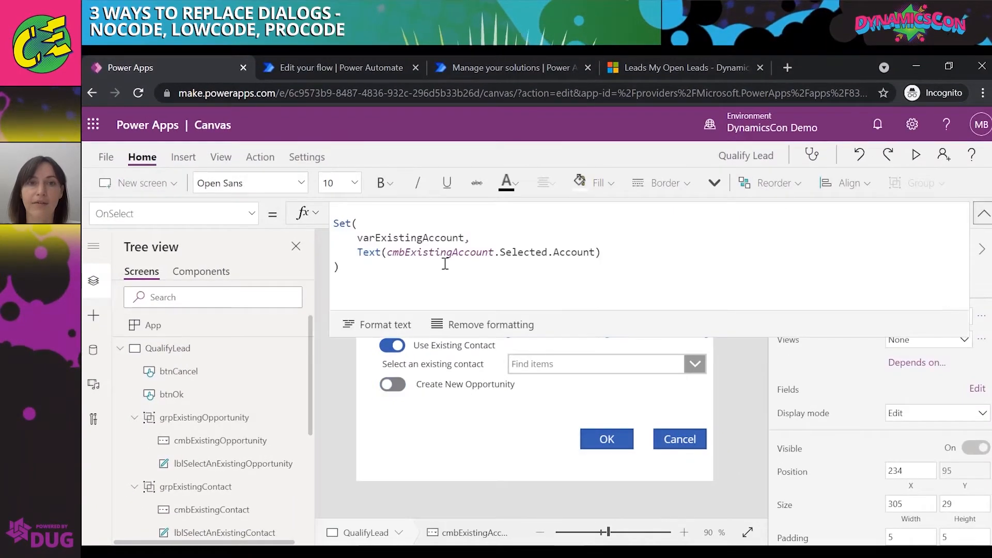
click(492, 250)
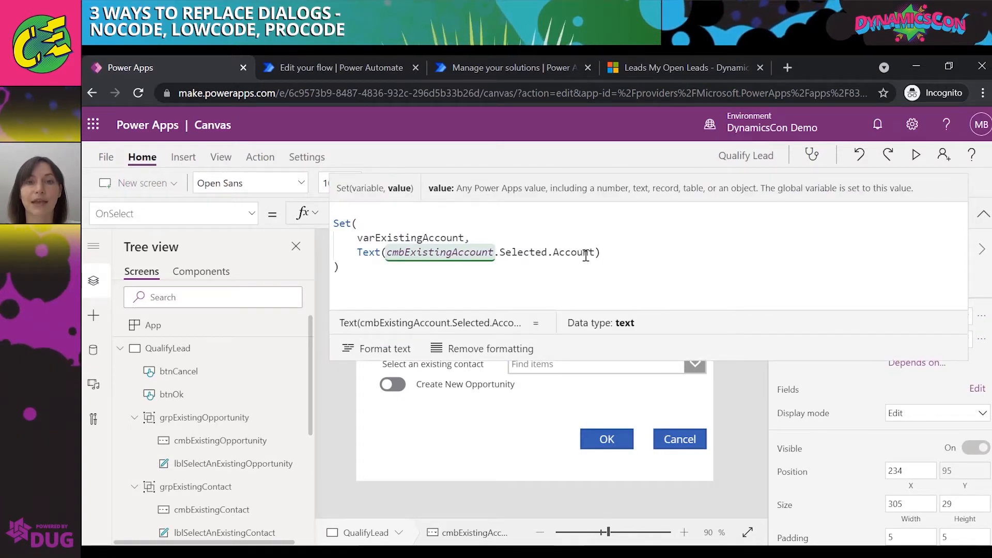
click(983, 215)
click(546, 374)
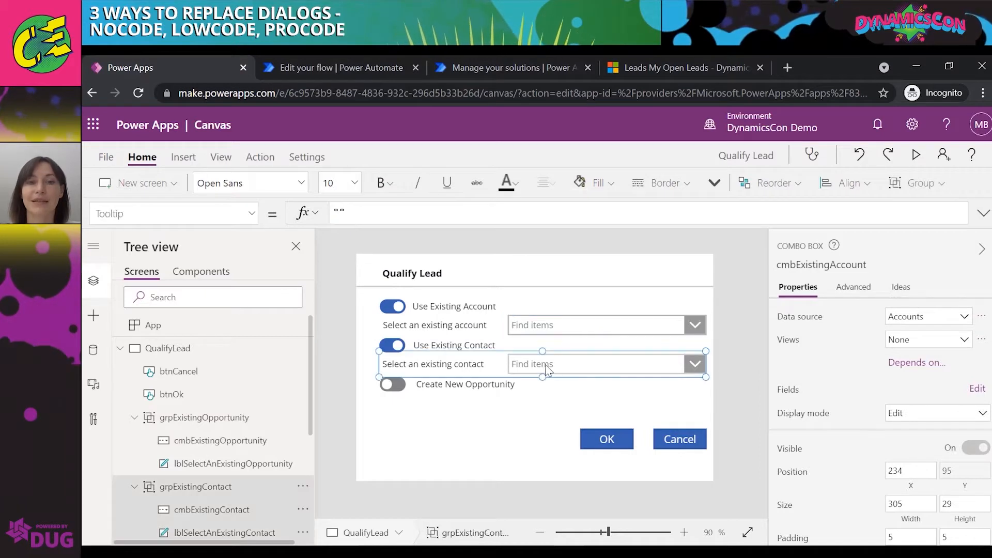
click(571, 375)
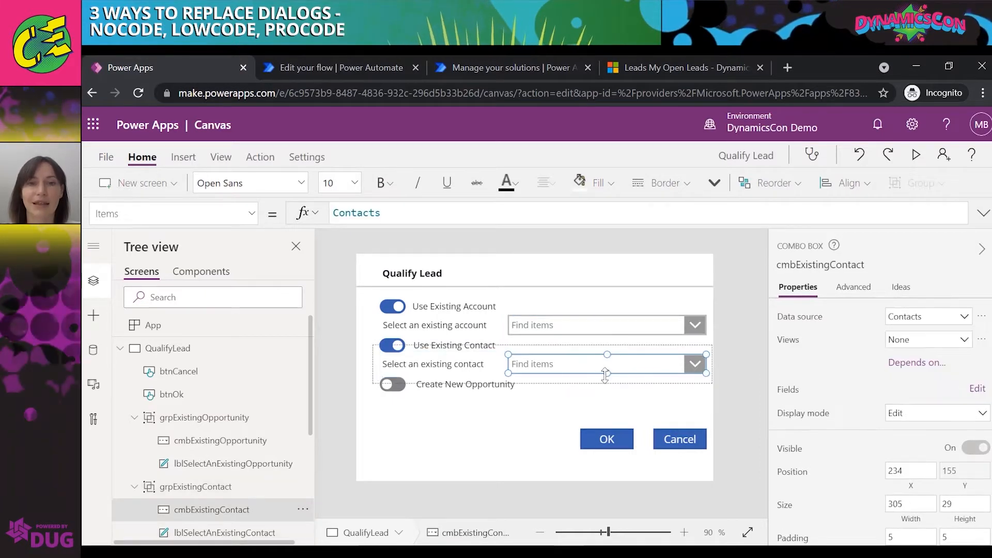
click(504, 413)
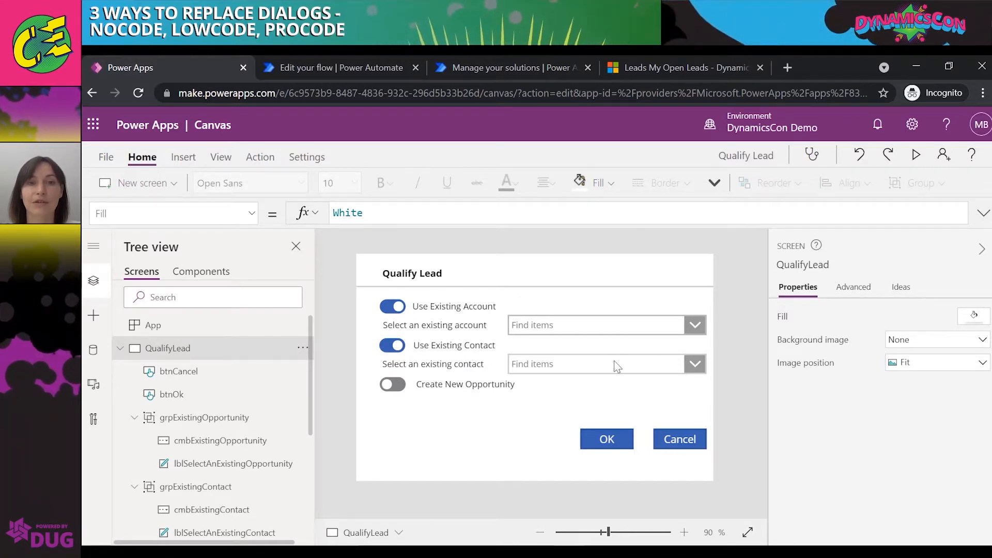
Choose Tailspin Toys as the existing account and pick the second listed person as the existing contact.
click(566, 319)
click(545, 379)
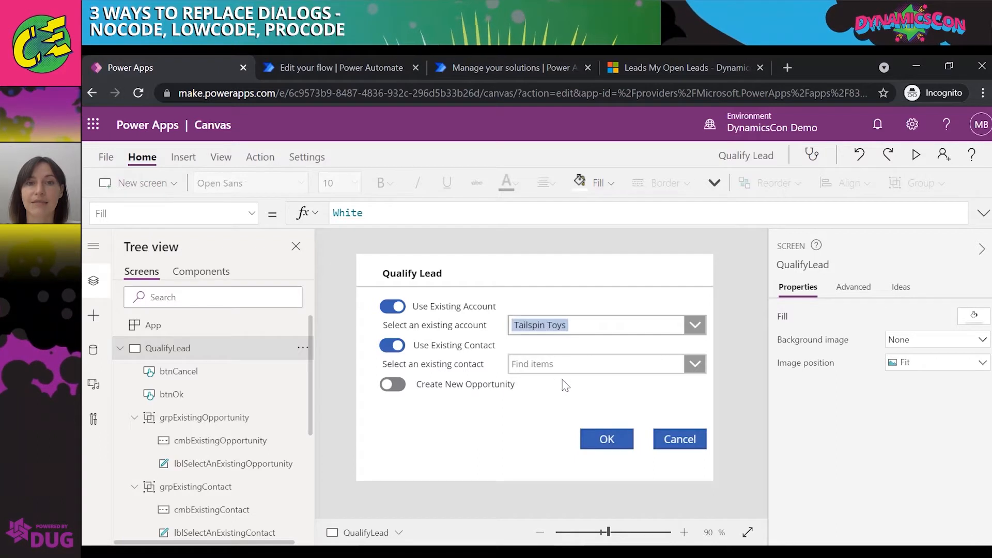
click(579, 368)
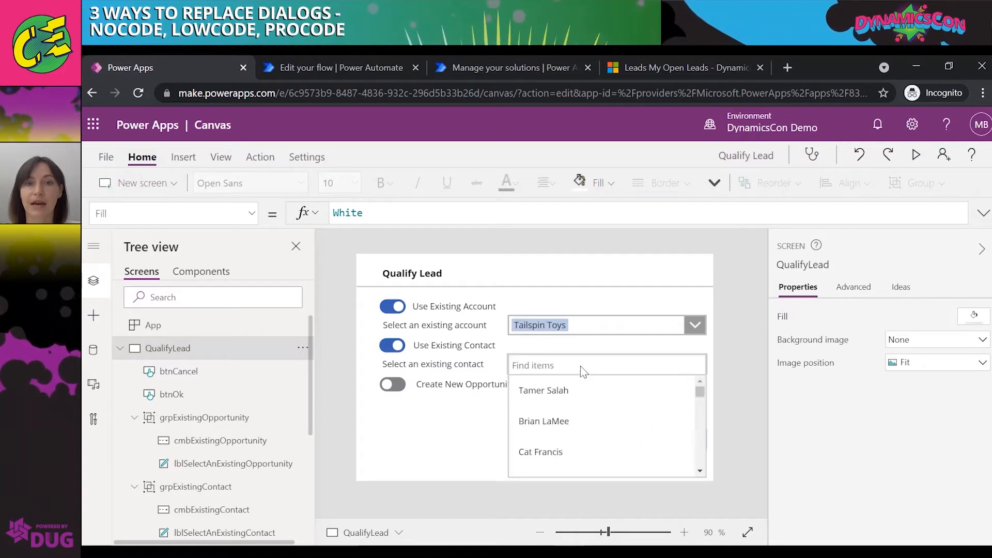
click(549, 419)
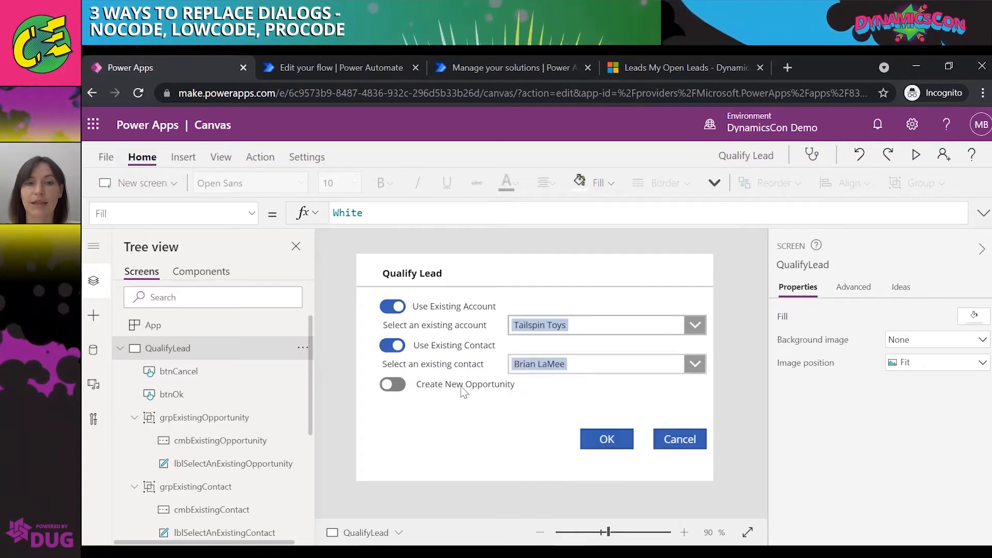
Set the contact toggle back to Create New Contact, enable Use Existing Opportunity and choose Likes our products as the opportunity.
click(393, 347)
click(399, 372)
click(575, 389)
click(676, 391)
click(569, 346)
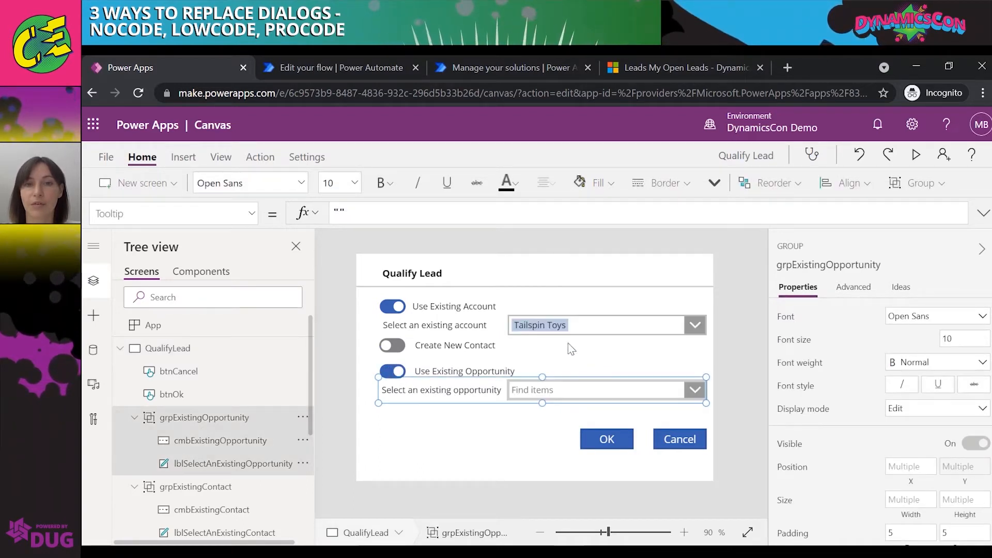
click(693, 390)
click(559, 326)
Examine the OK button's OnSelect formula, including the toggle values and existing-record variables passed to the flow and the Navigate call.
click(608, 446)
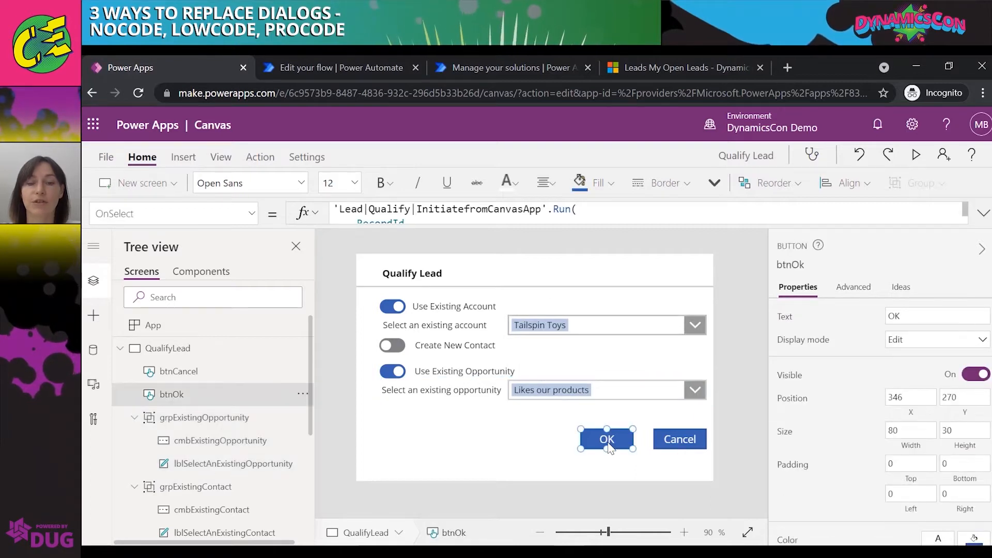
click(983, 213)
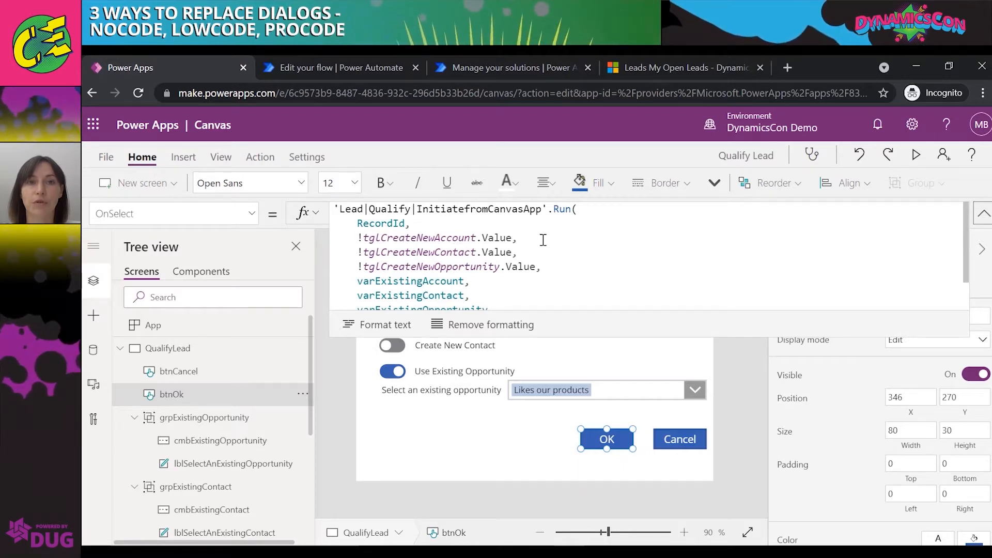
click(483, 241)
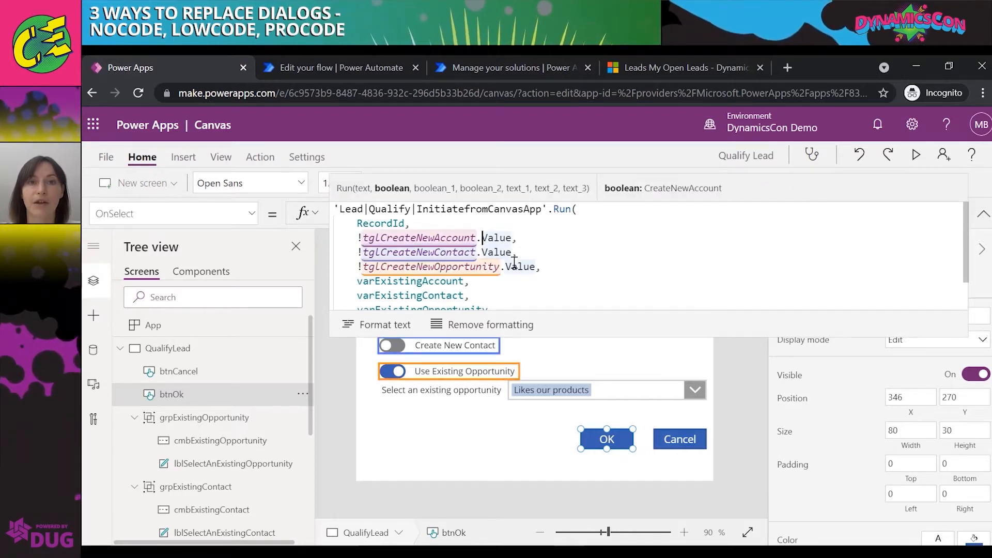
scroll(471, 246, down, 1)
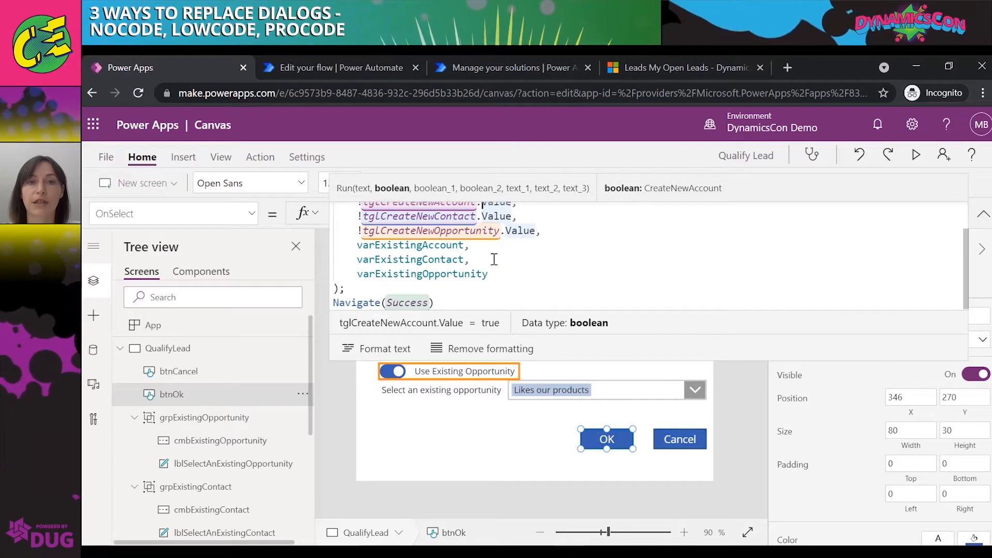
scroll(493, 259, up, 1)
click(434, 237)
drag(513, 239, 368, 238)
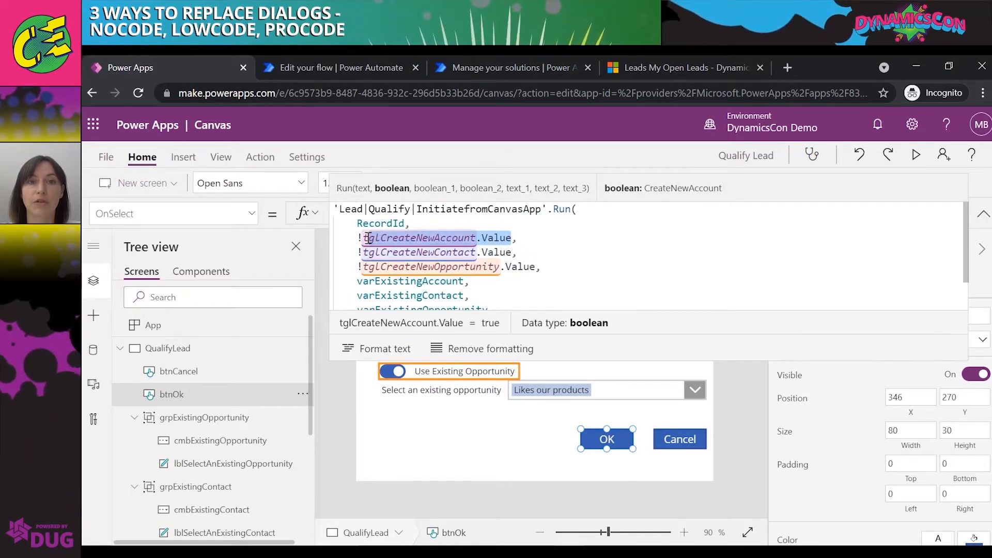
click(512, 239)
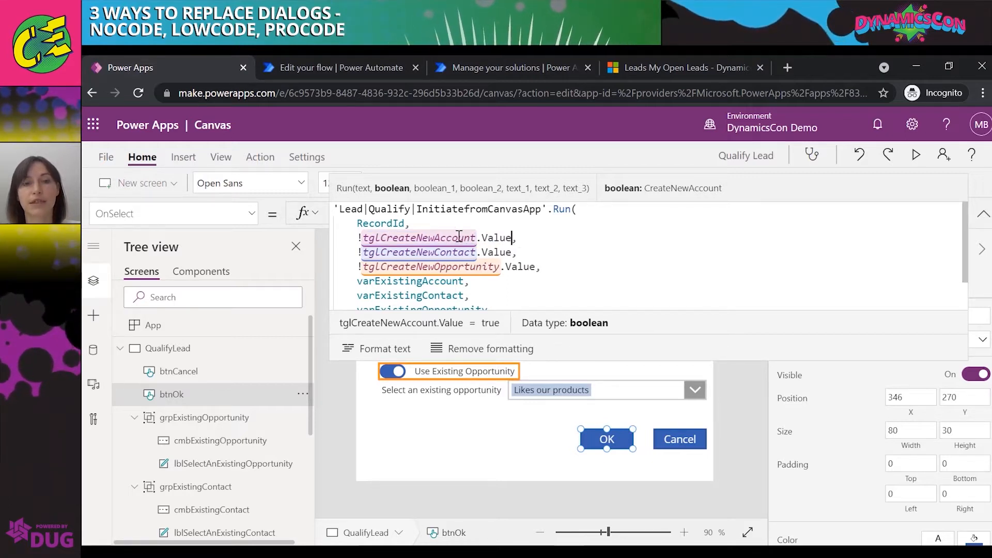
scroll(503, 270, down, 1)
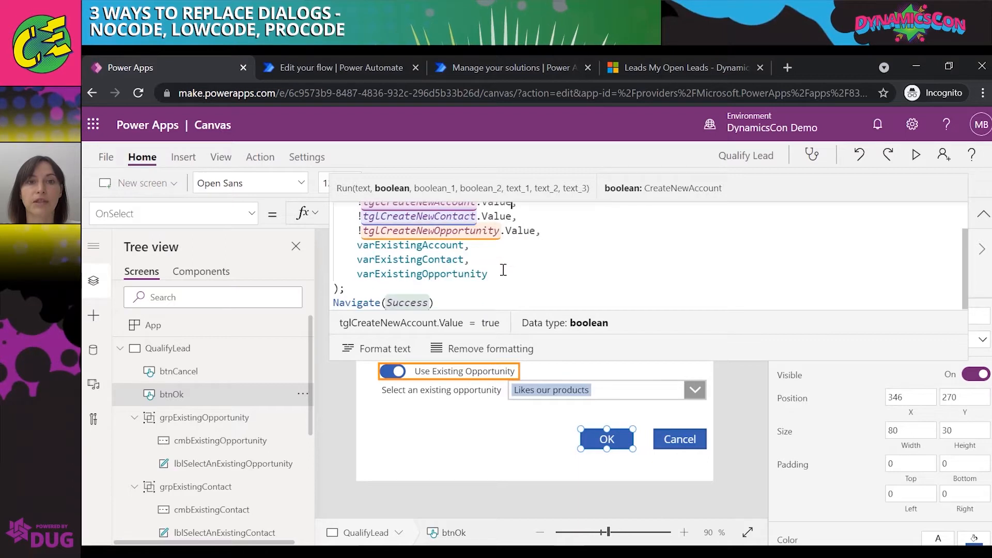
click(435, 248)
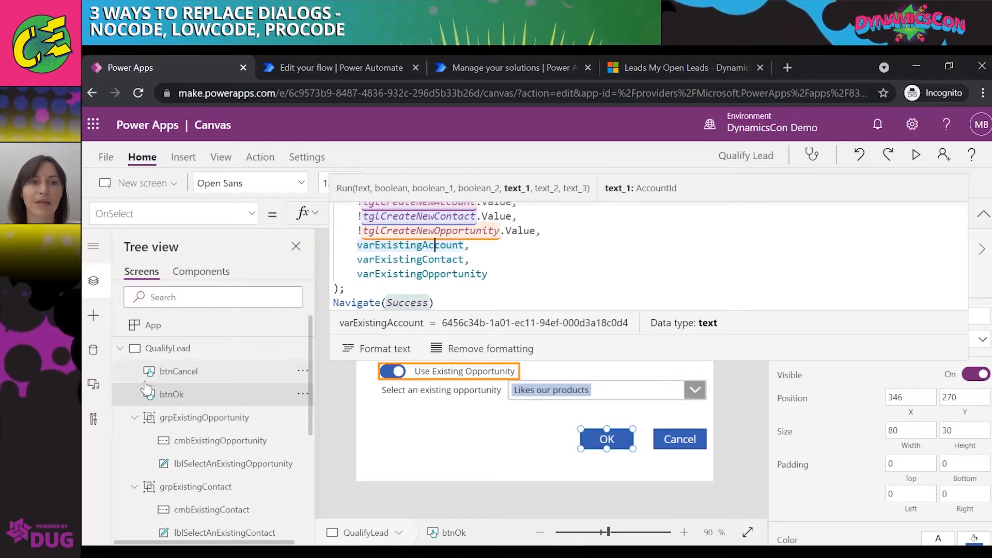
Collapse the QualifyLead screen's tree, view the Success screen and return to the QualifyLead screen.
click(120, 348)
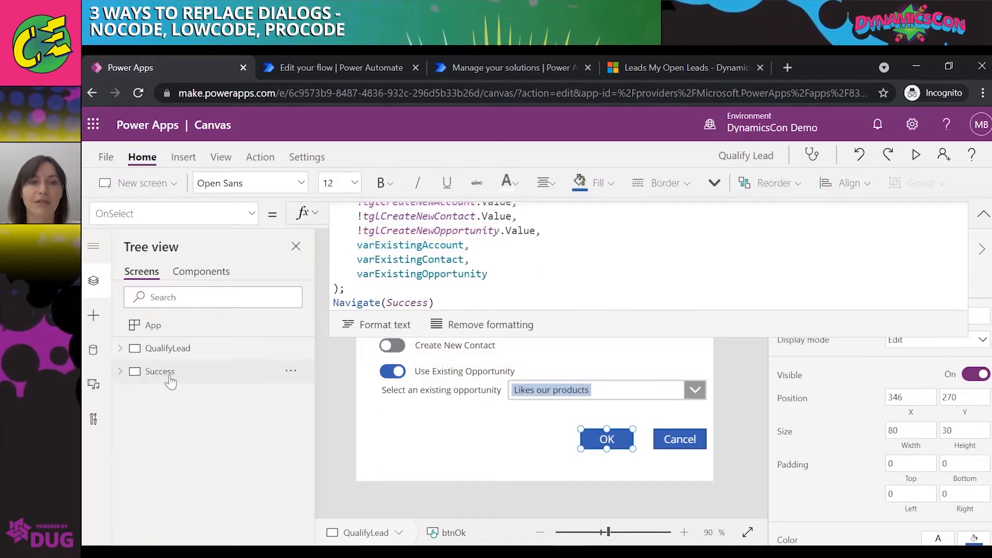
click(138, 371)
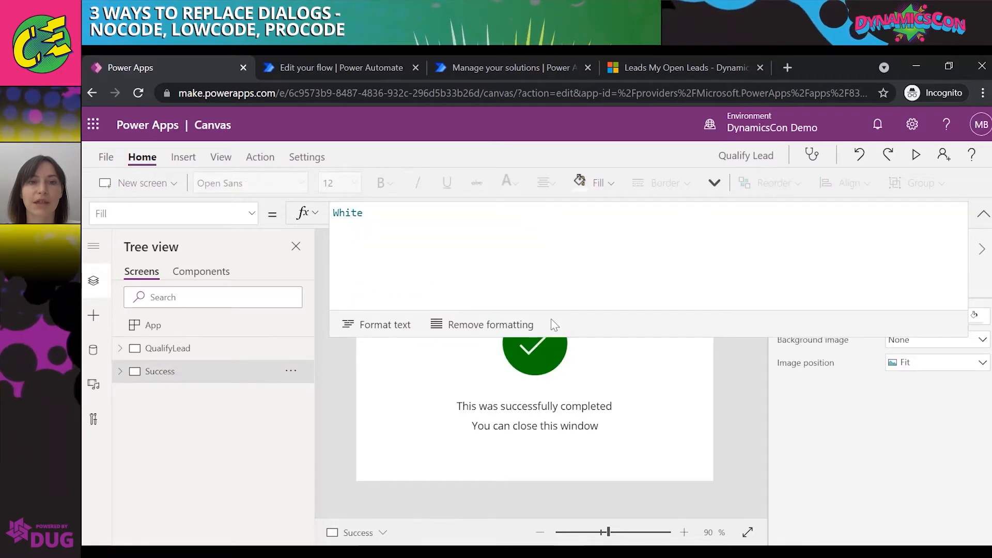
click(187, 350)
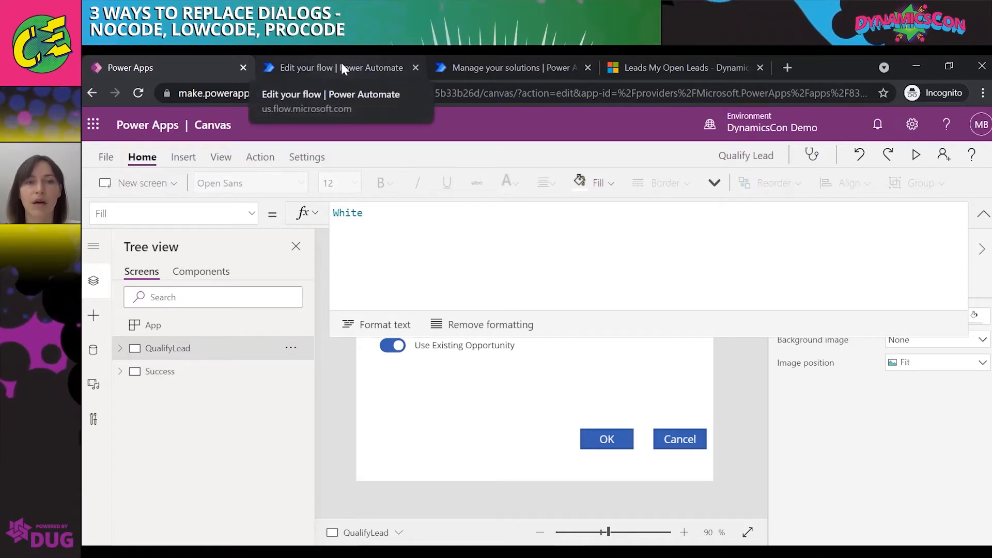
Switch to the Power Automate flow Lead| Qualify| Initiate from Canvas App and examine the inputs of its PowerApps (V2) trigger.
click(341, 68)
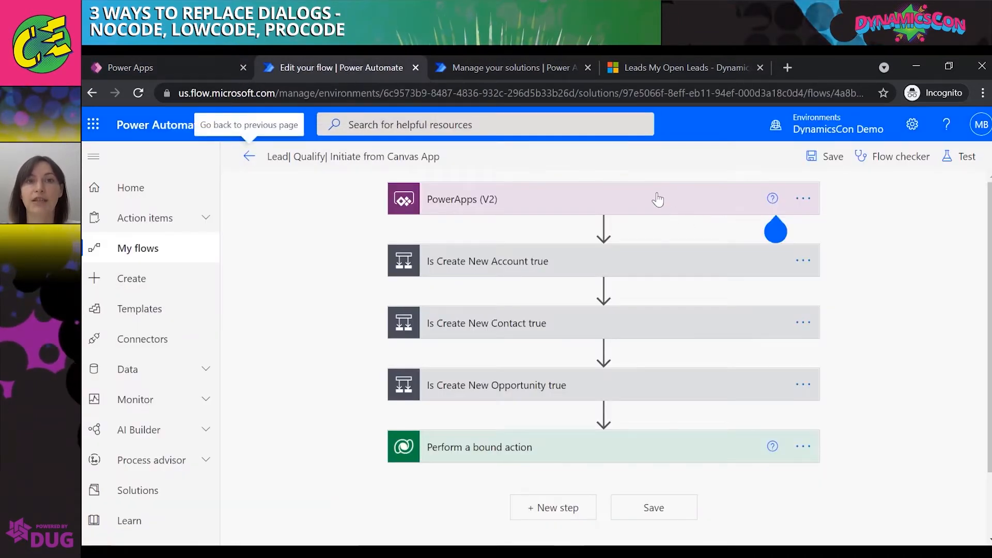
click(506, 200)
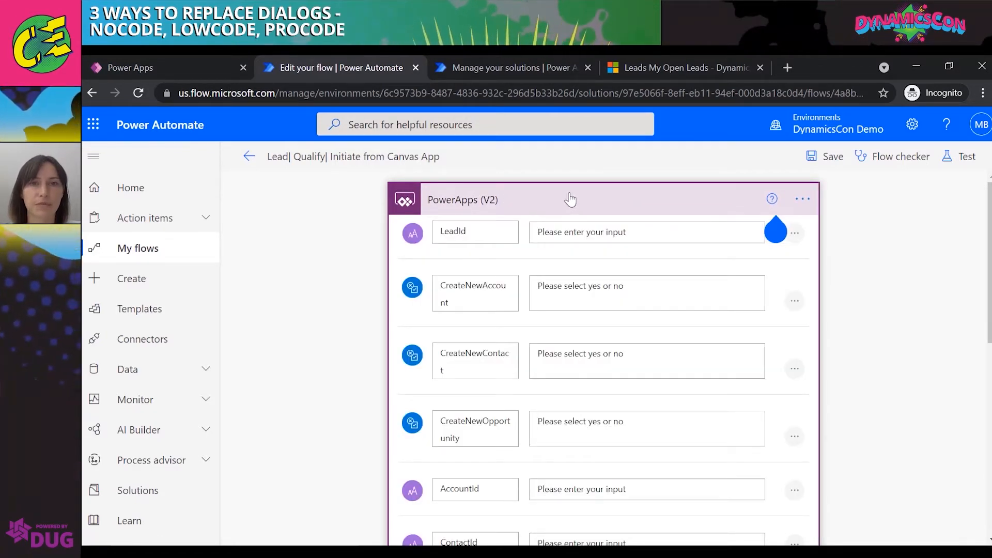
click(486, 233)
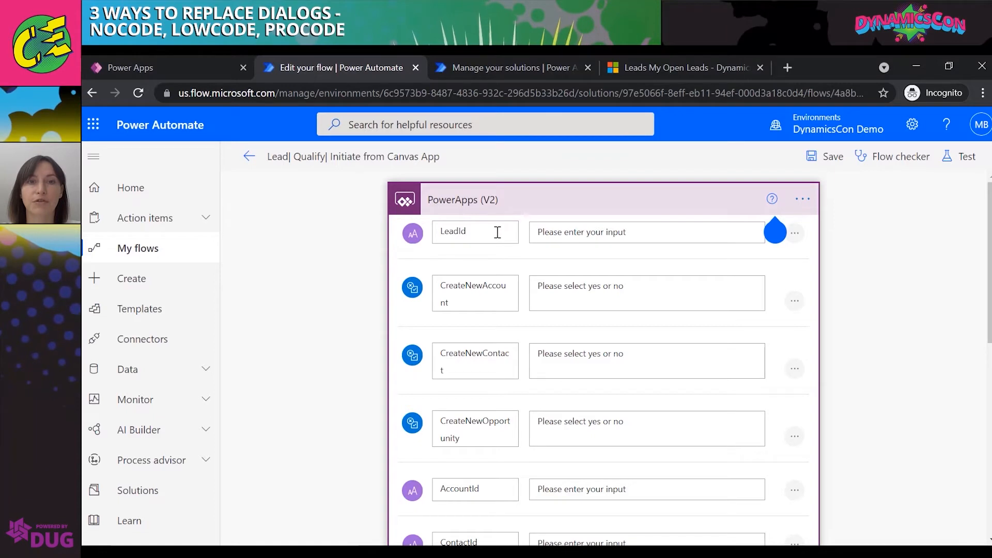
double_click(479, 230)
scroll(483, 293, down, 2)
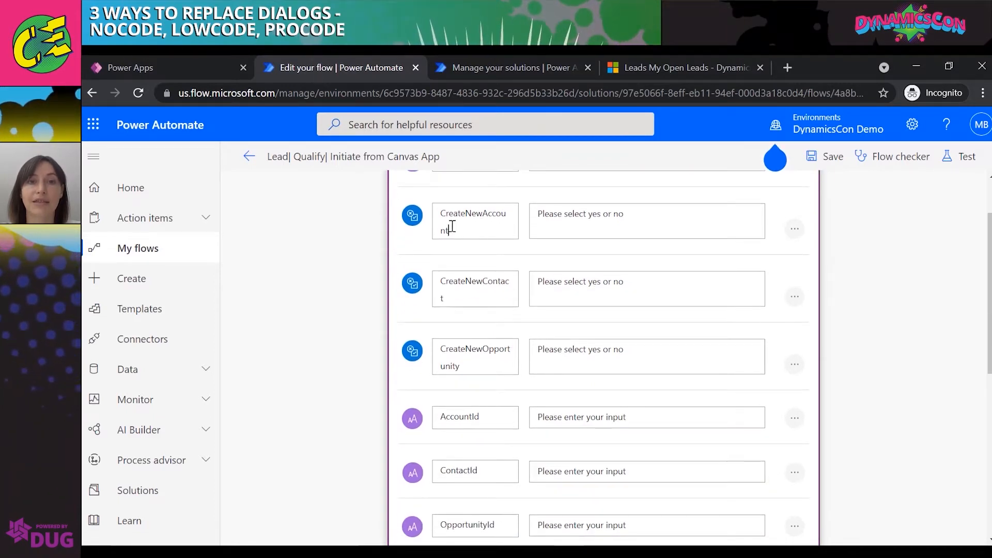
Examine the trigger's CreateNewAccount, CreateNewContact and CreateNewOpportunity yes/no inputs and its AccountId, ContactId and OpportunityId text inputs.
drag(452, 226, 433, 216)
drag(464, 301, 447, 280)
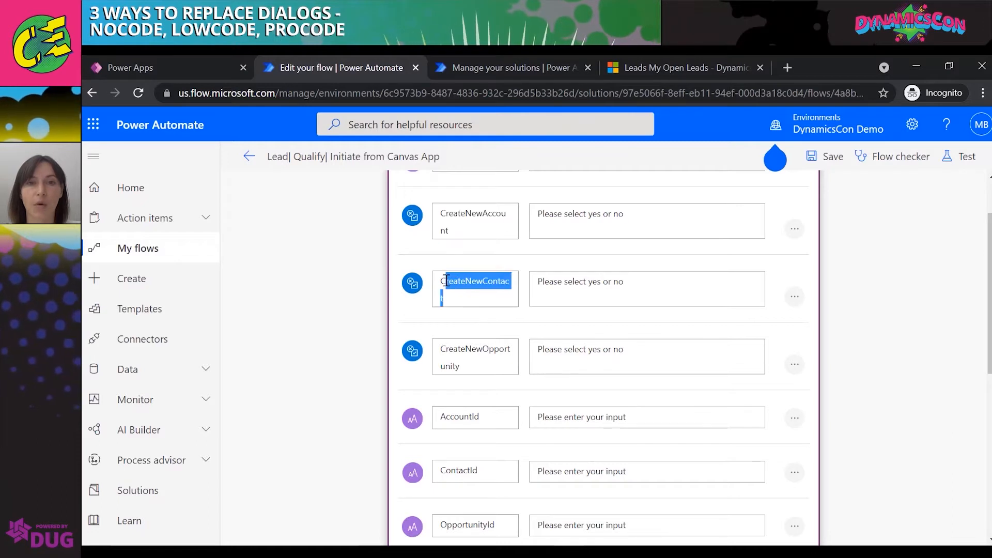
click(467, 294)
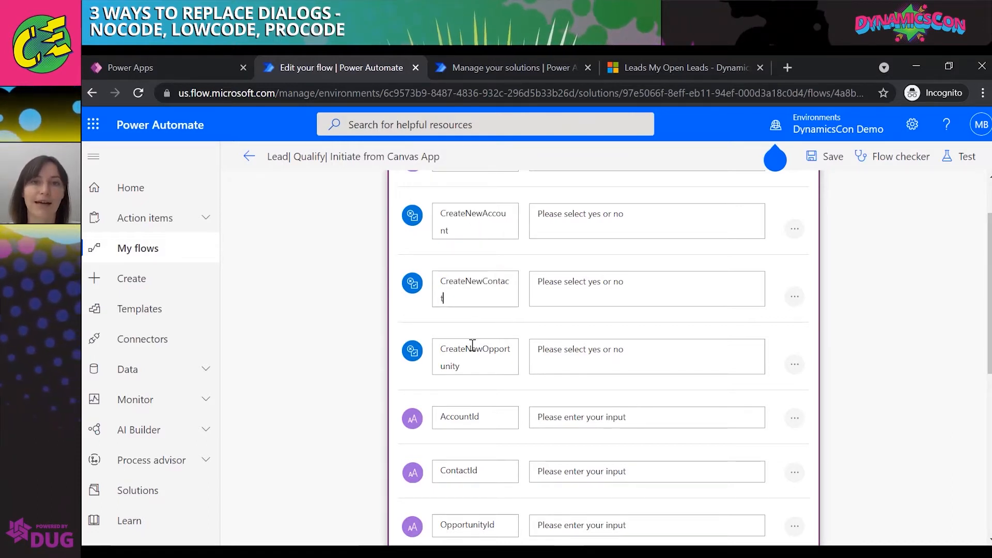
scroll(472, 346, down, 1)
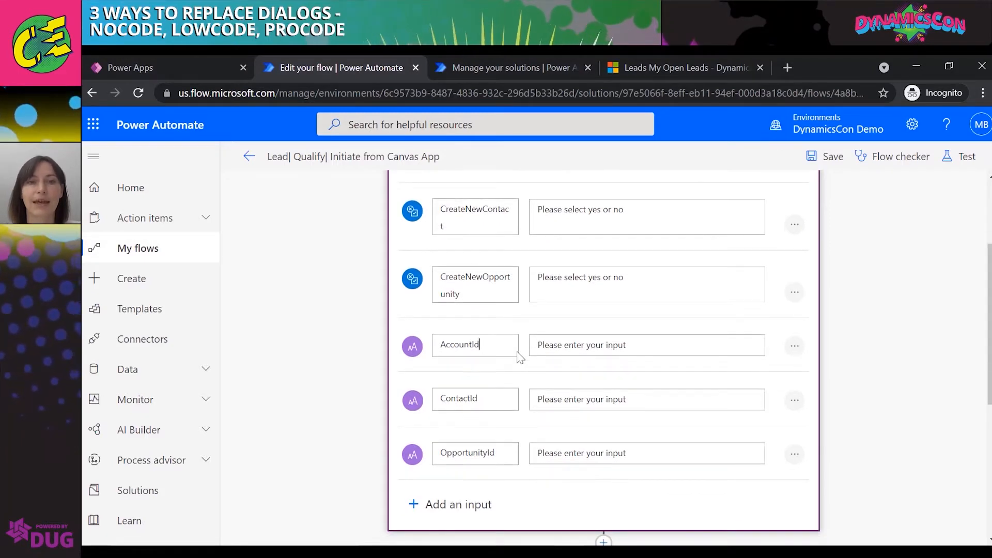
scroll(519, 356, down, 1)
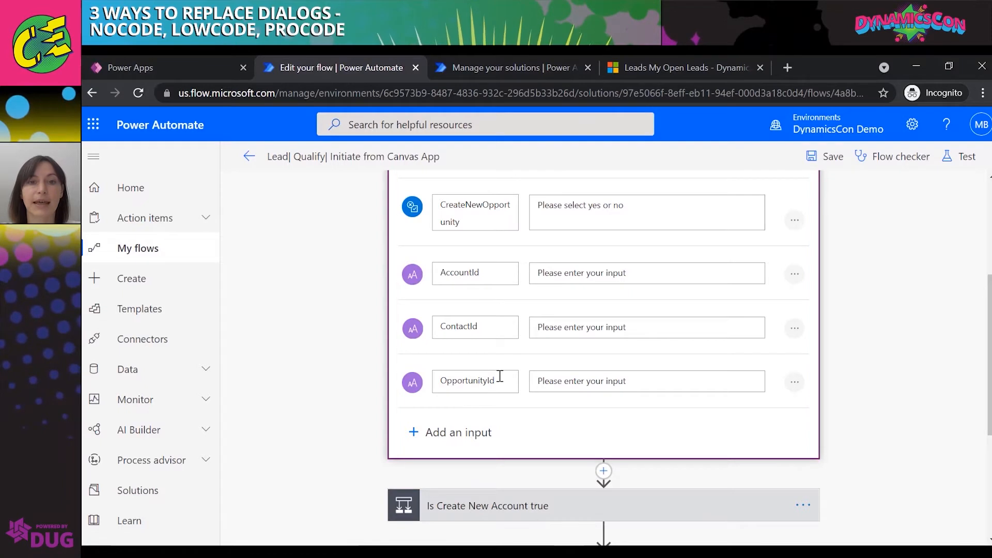
scroll(516, 293, down, 3)
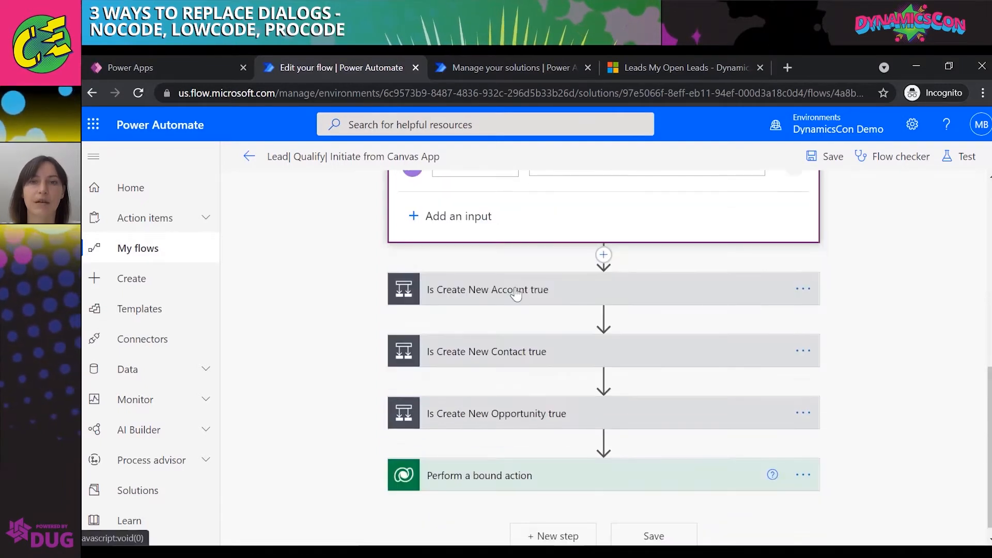
Expand the Is Create New Account true condition and its Update Lead with Parent Account Id action to examine their settings.
click(598, 304)
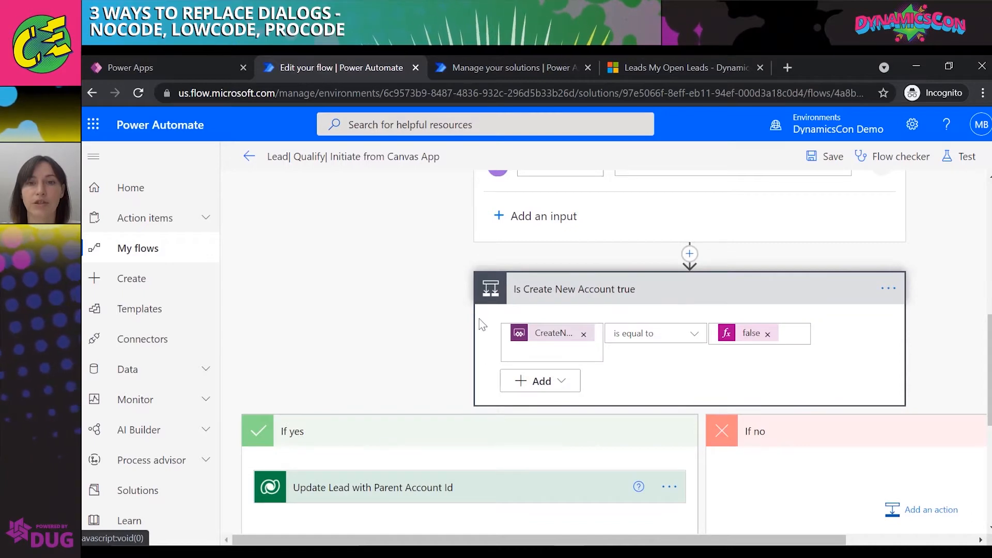
click(663, 294)
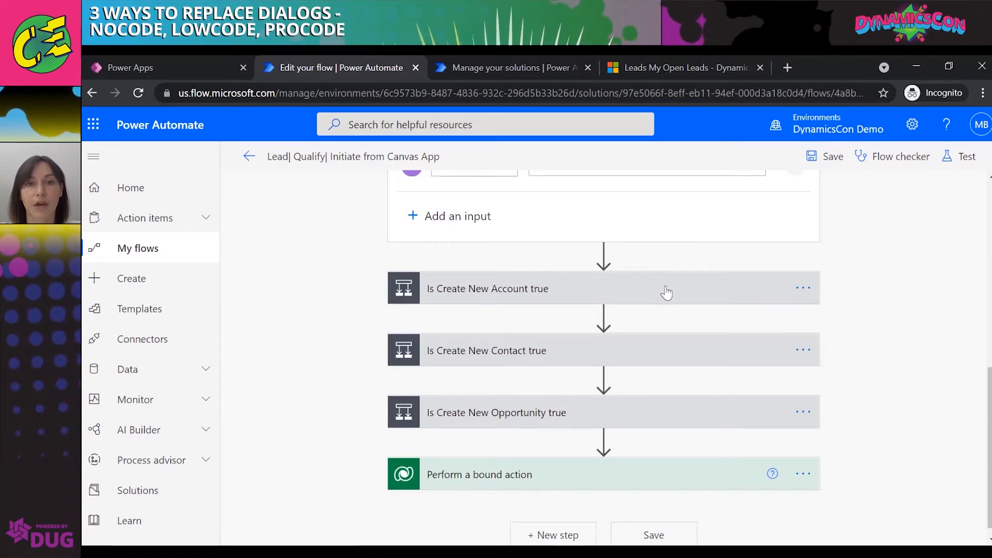
click(669, 292)
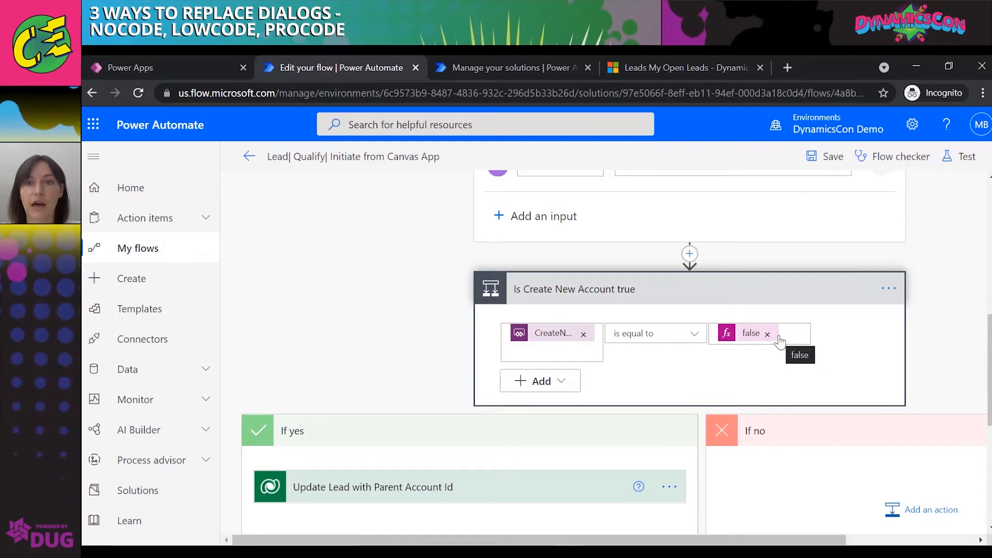
scroll(779, 341, down, 2)
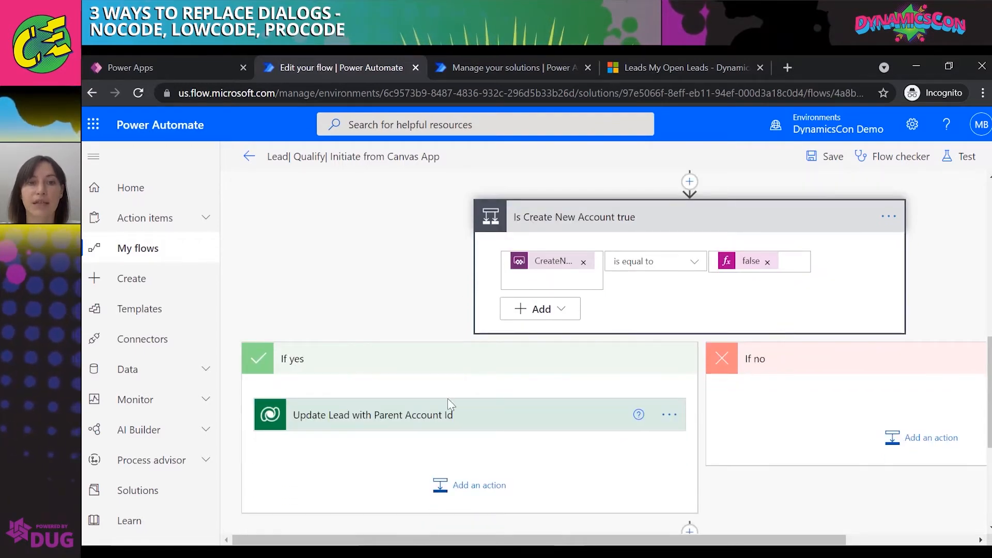
click(488, 417)
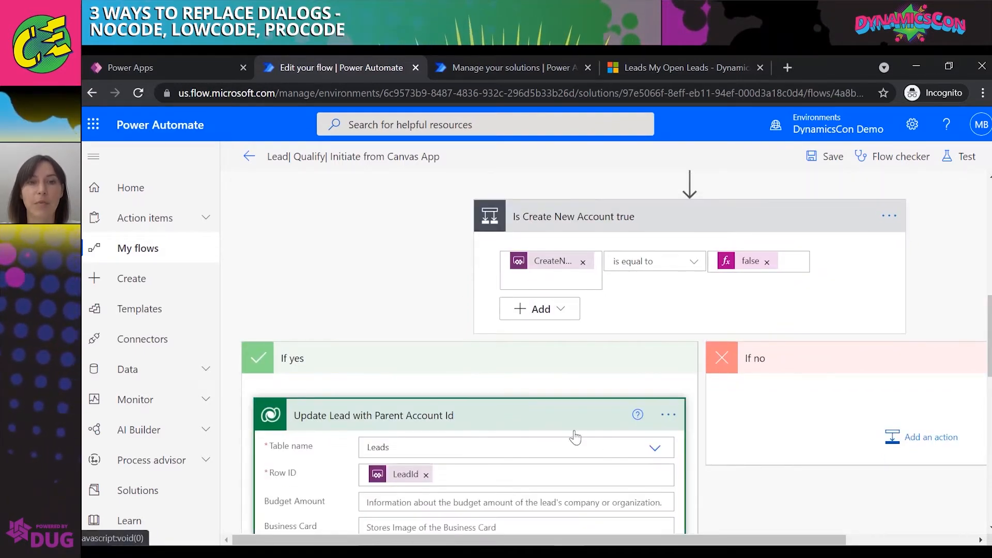
Rename the account condition as Is Create New Account false.
click(889, 216)
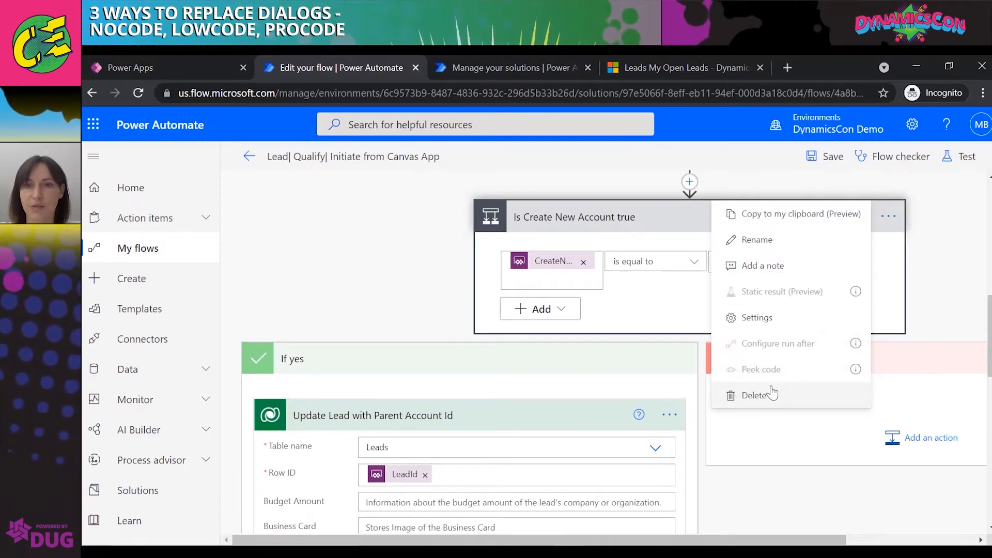
click(755, 239)
click(667, 213)
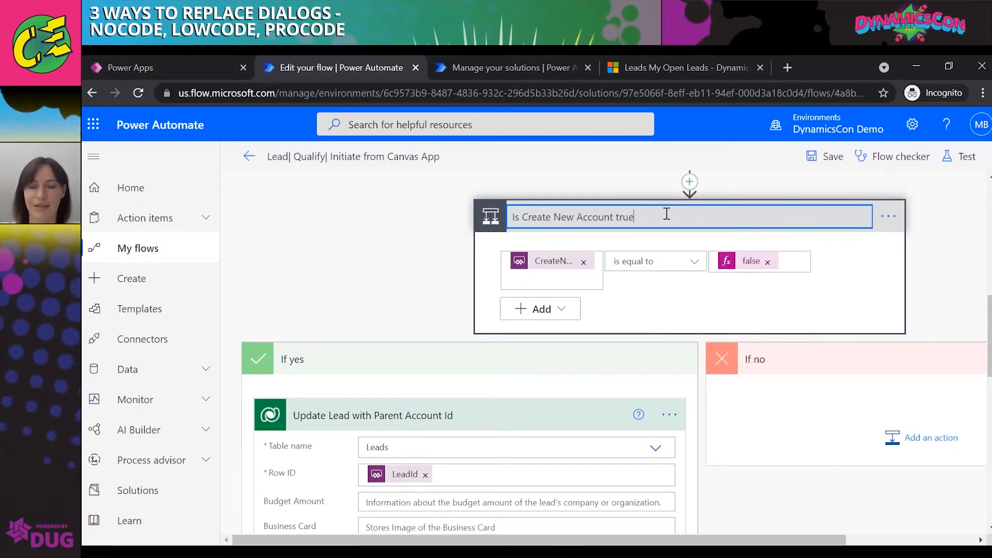
text(афд)
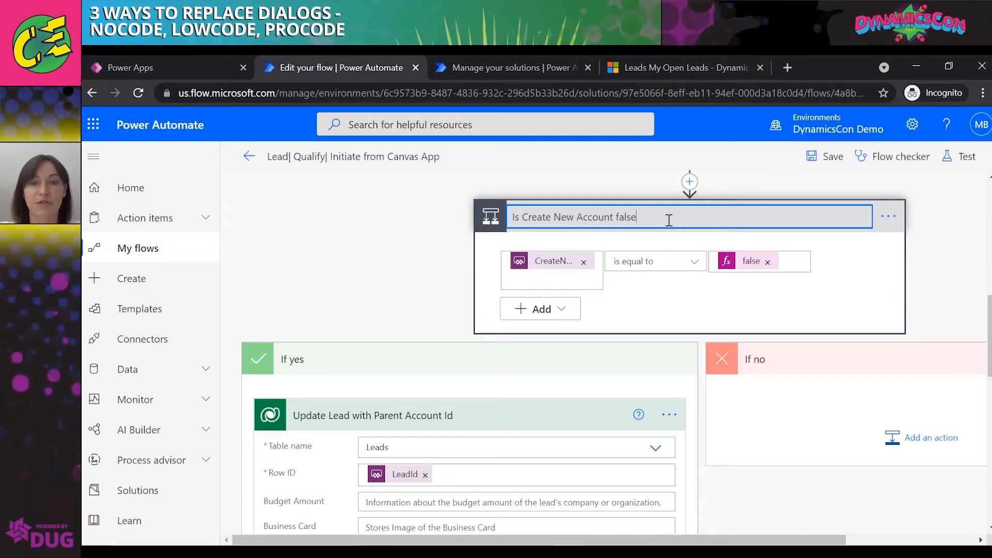
Examine the Row ID of the Update Lead with Parent Account Id action and the PowerApps (V2) dynamic content offered for it.
scroll(536, 312, down, 5)
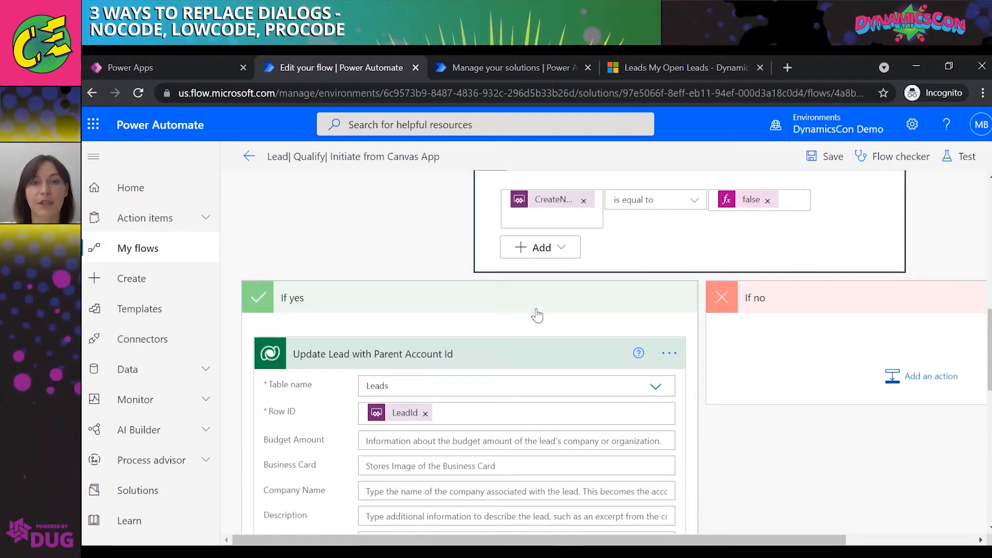
scroll(351, 282, up, 3)
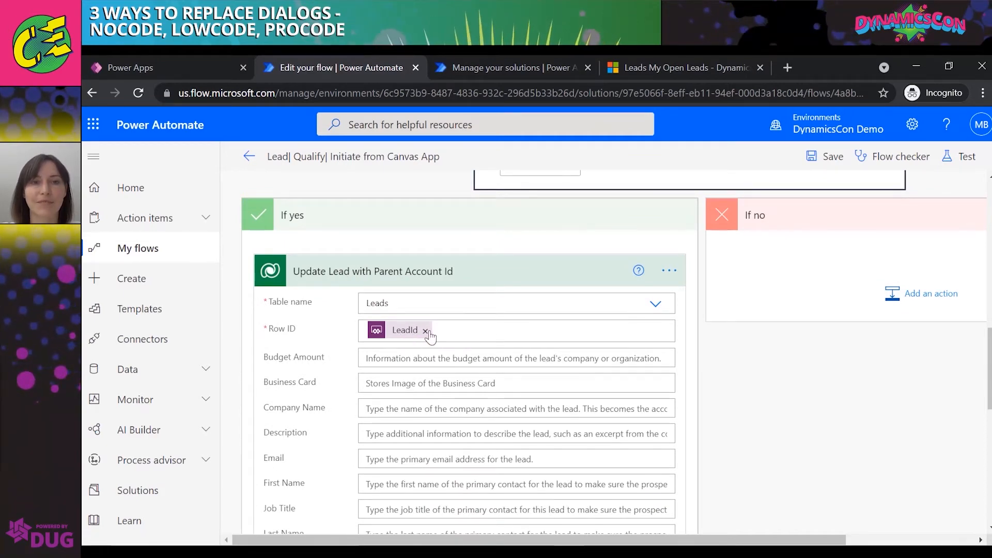
click(459, 334)
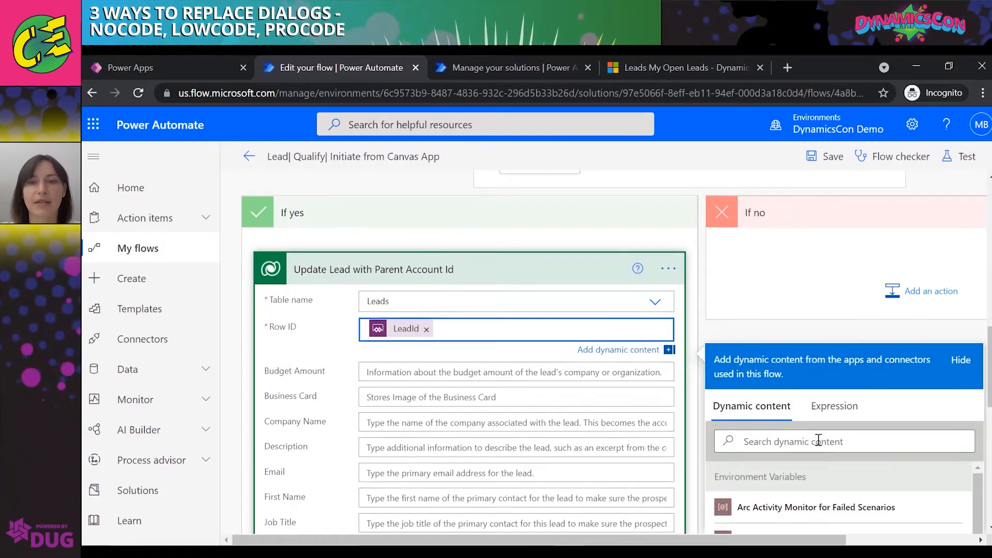
scroll(826, 439, down, 1)
scroll(827, 438, down, 10)
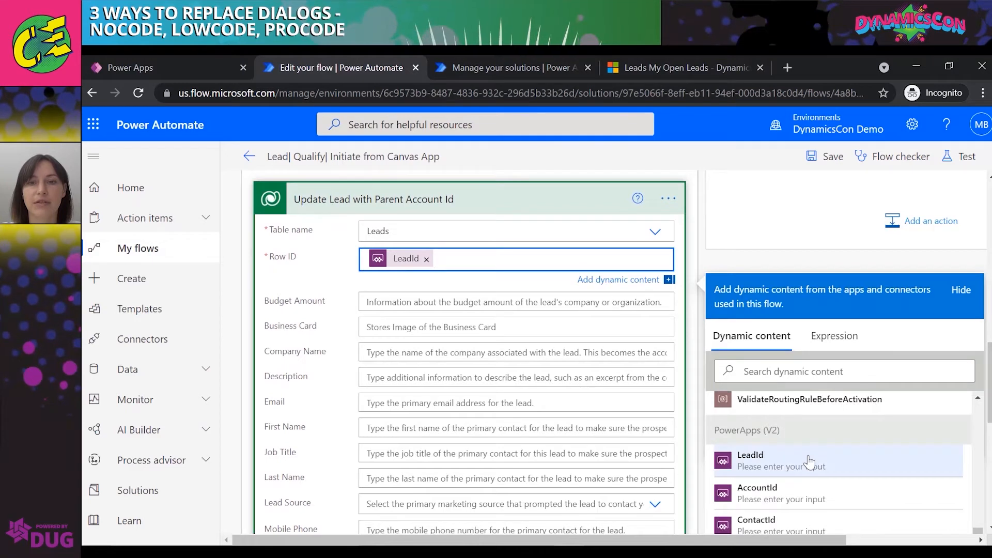
Show the update action's advanced options, examine the Parent Account for lead reference, and collapse the account condition.
scroll(470, 351, down, 10)
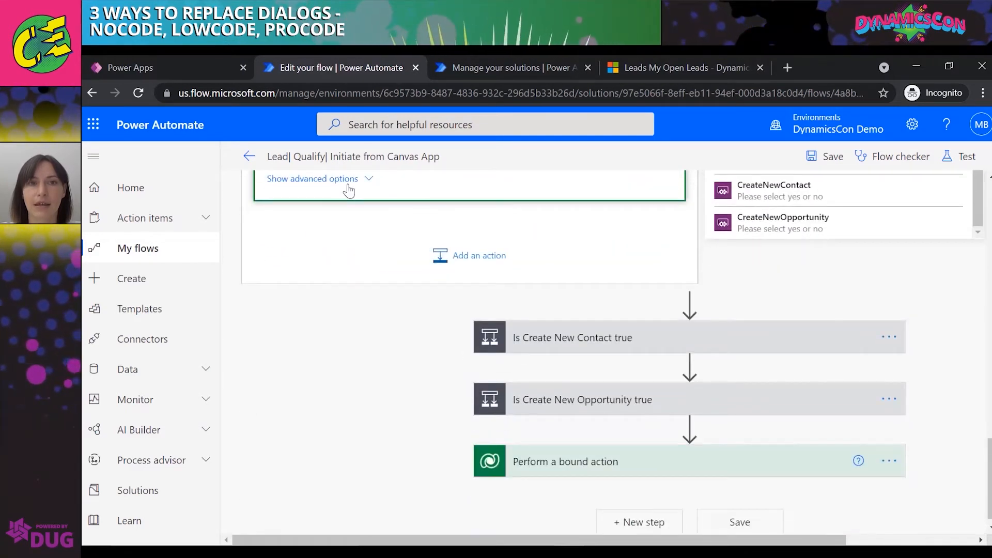
click(349, 191)
scroll(469, 284, down, 10)
scroll(469, 284, down, 20)
scroll(469, 280, down, 4)
scroll(554, 284, up, 2)
click(552, 301)
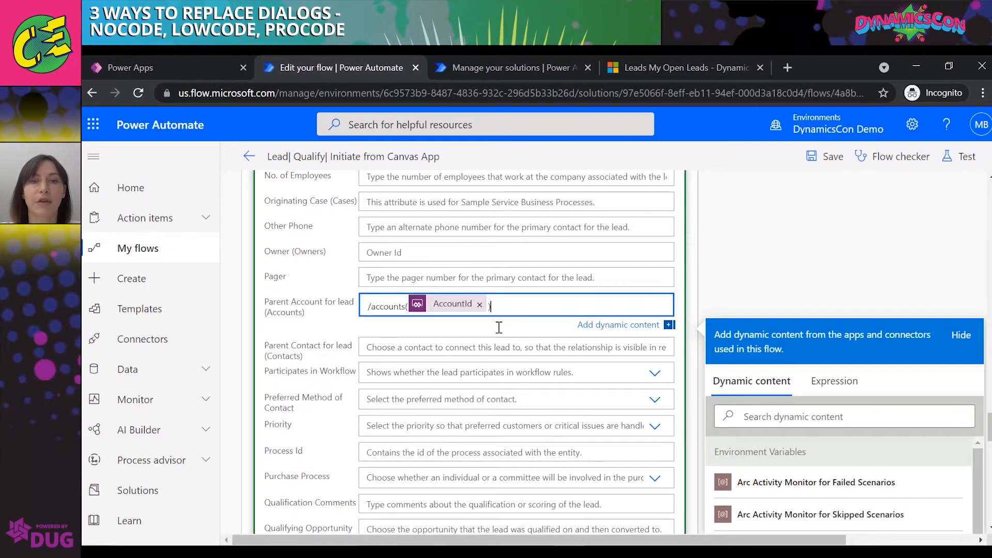
scroll(779, 300, up, 20)
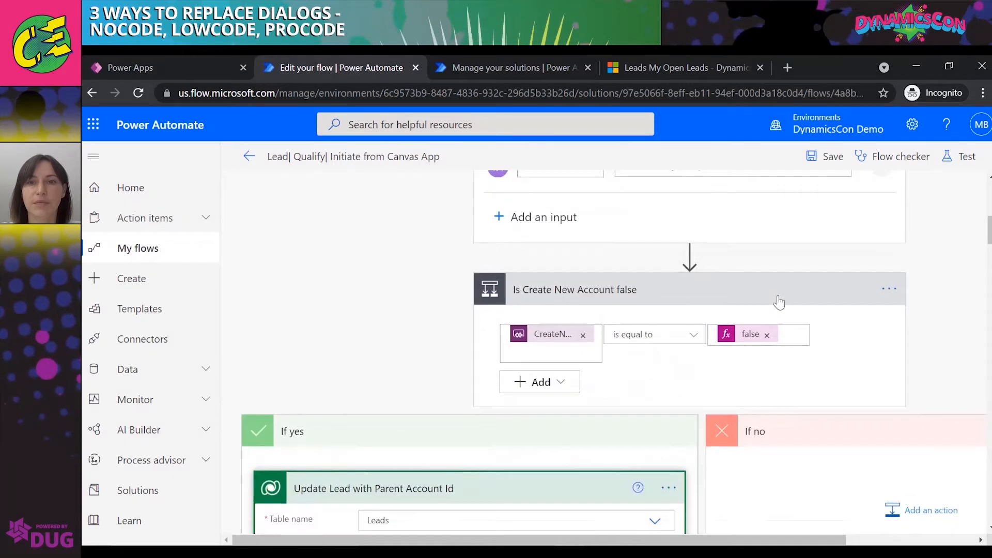
click(834, 367)
scroll(540, 435, down, 2)
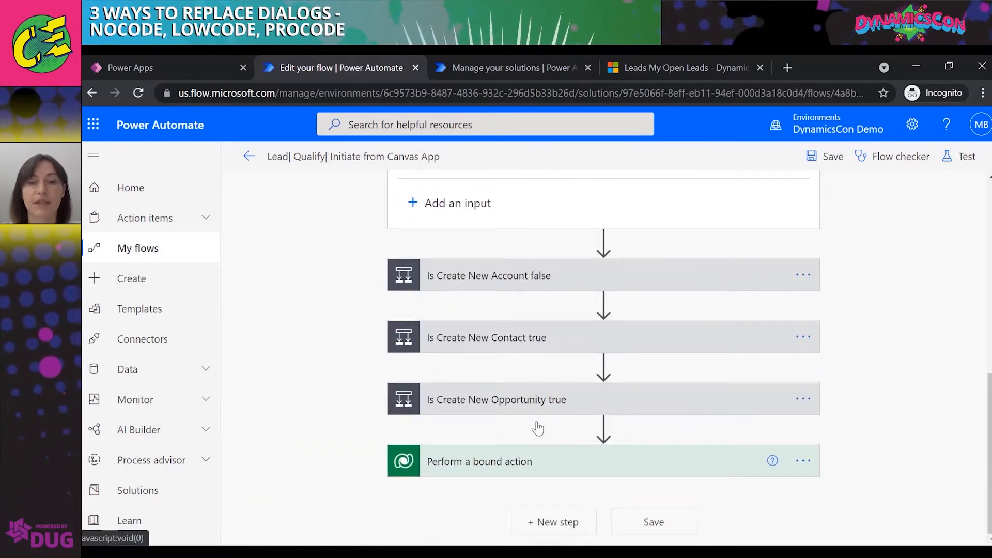
Expand Perform a bound action and examine its QualifyLead parameters, from the Row ID and create options down to Status.
click(527, 464)
scroll(756, 380, down, 3)
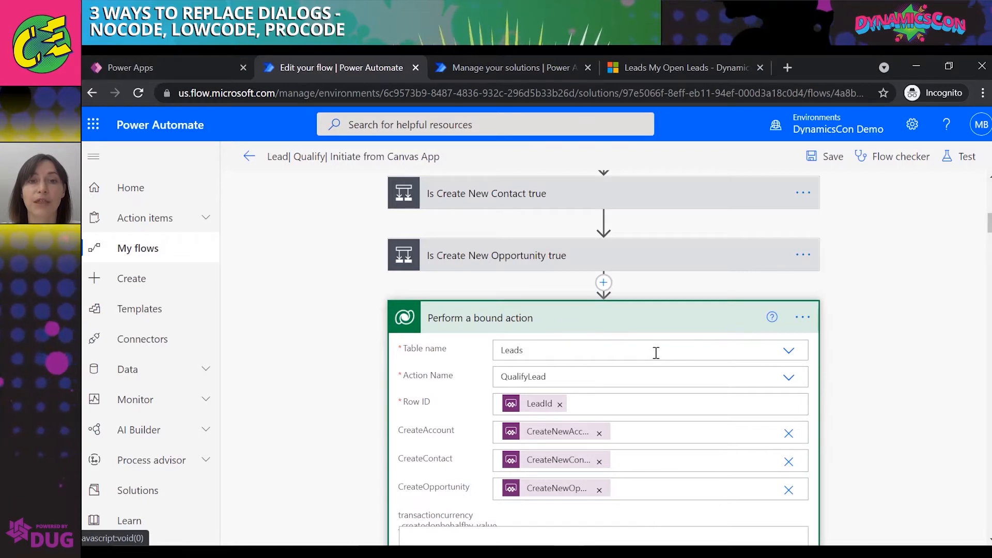
scroll(656, 352, down, 2)
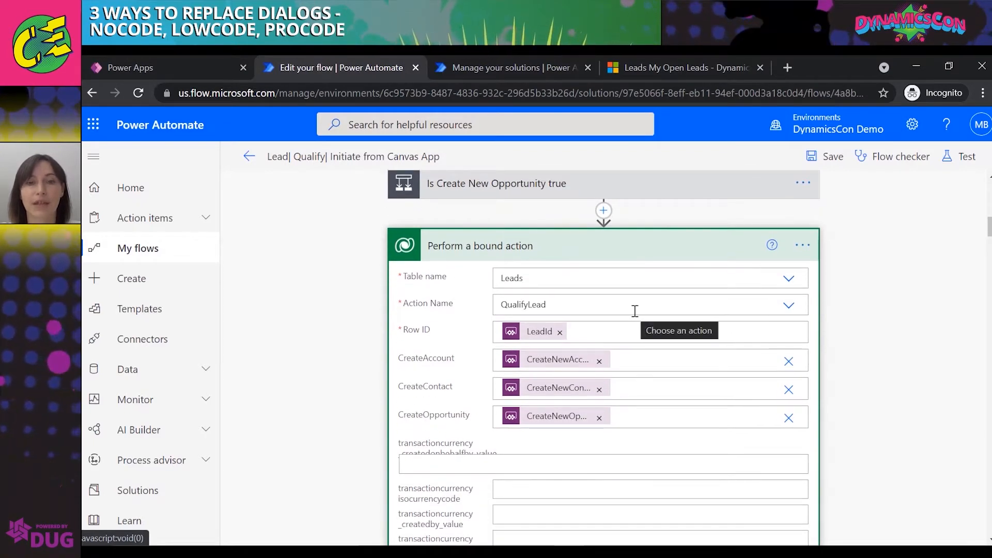
scroll(633, 310, down, 2)
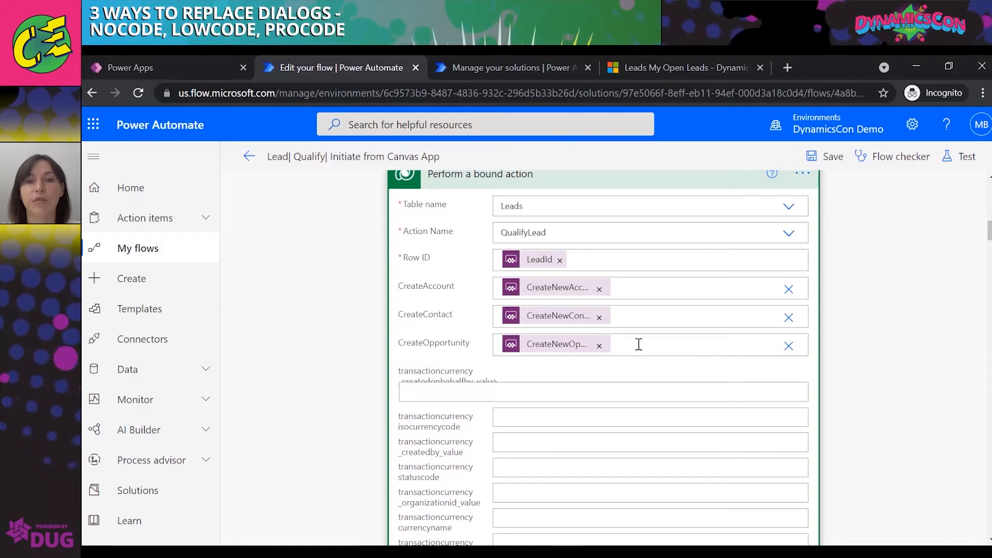
scroll(639, 344, down, 15)
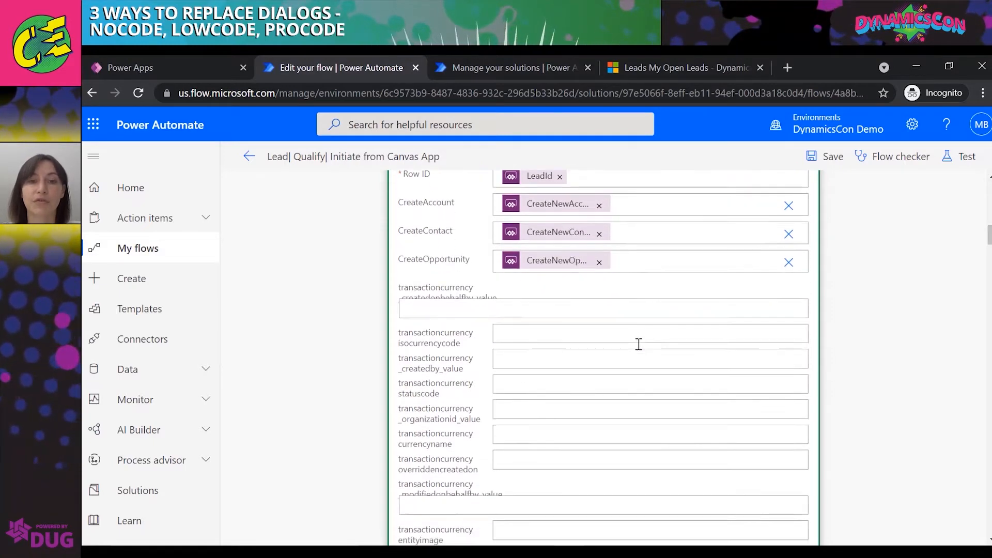
scroll(641, 350, down, 15)
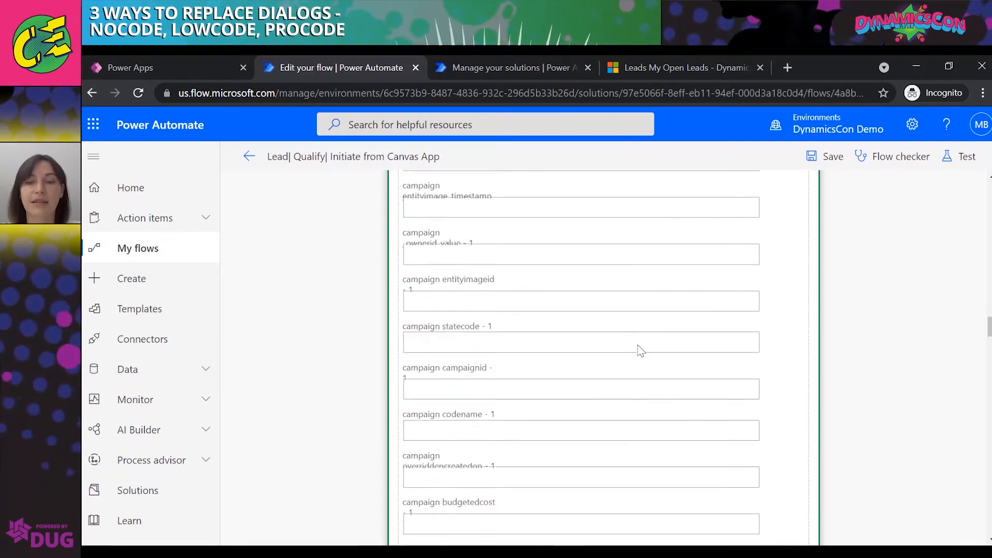
scroll(639, 349, down, 8)
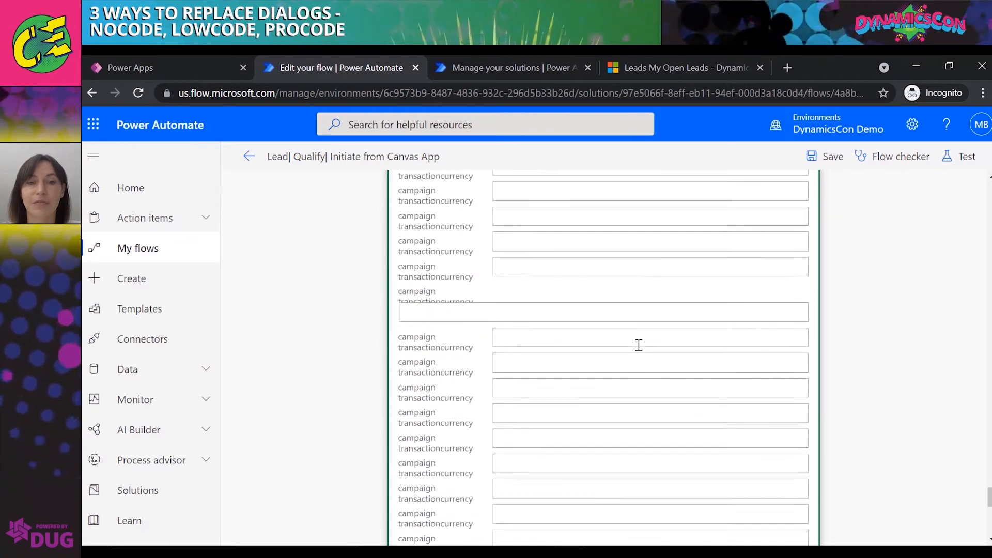
click(518, 426)
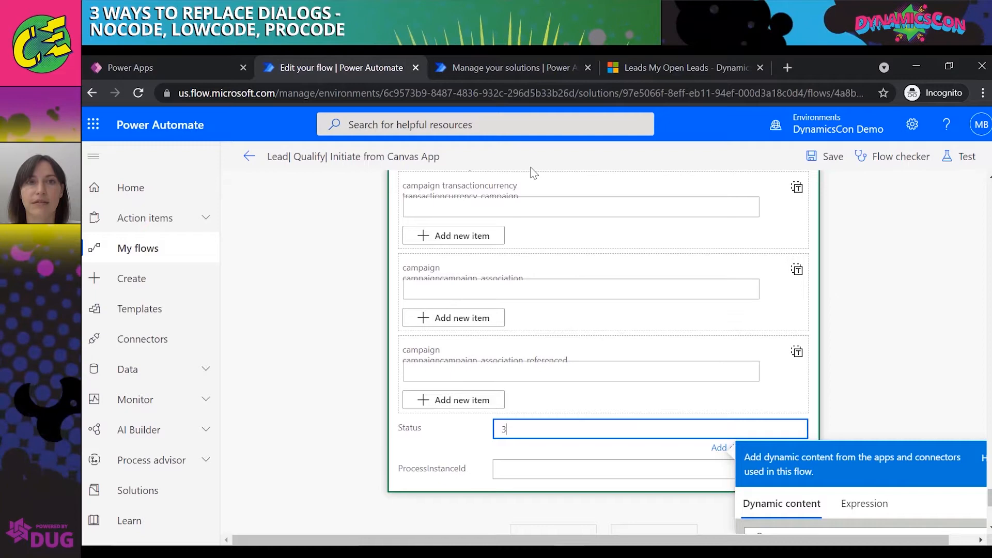
Switch to Dynamics 365, open the Test Canvas App lead and start Qualify Using Canvas App from its Custom Qualify options.
click(630, 66)
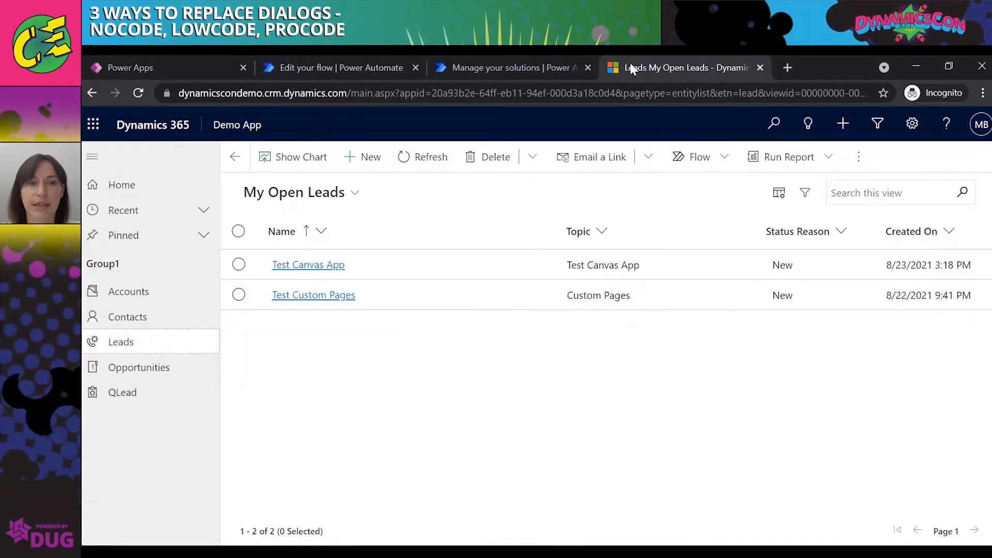
click(322, 266)
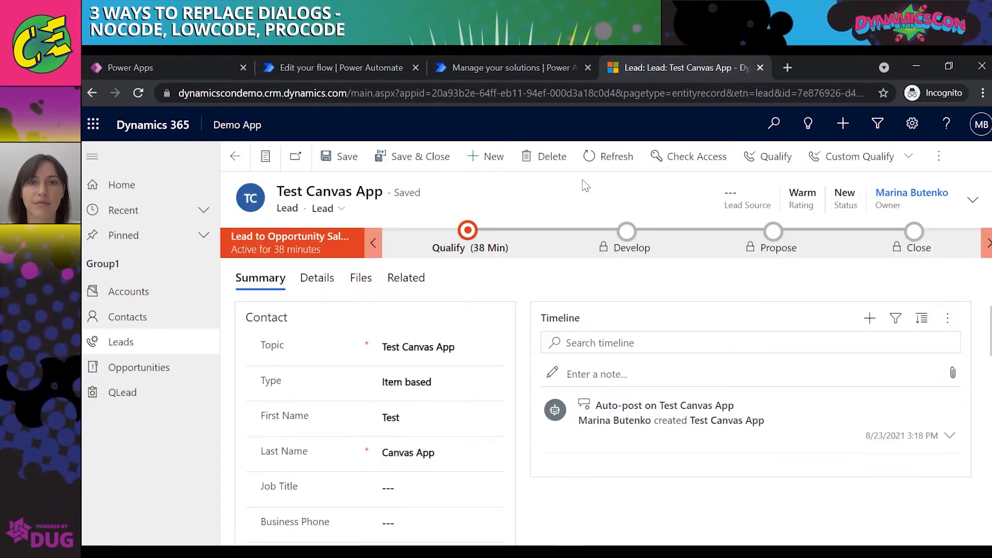
click(868, 156)
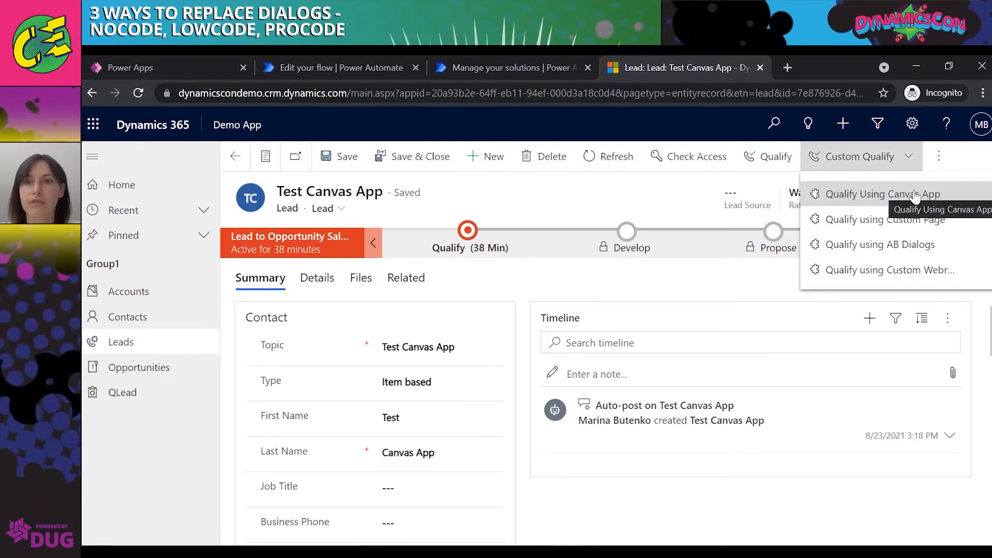
click(914, 195)
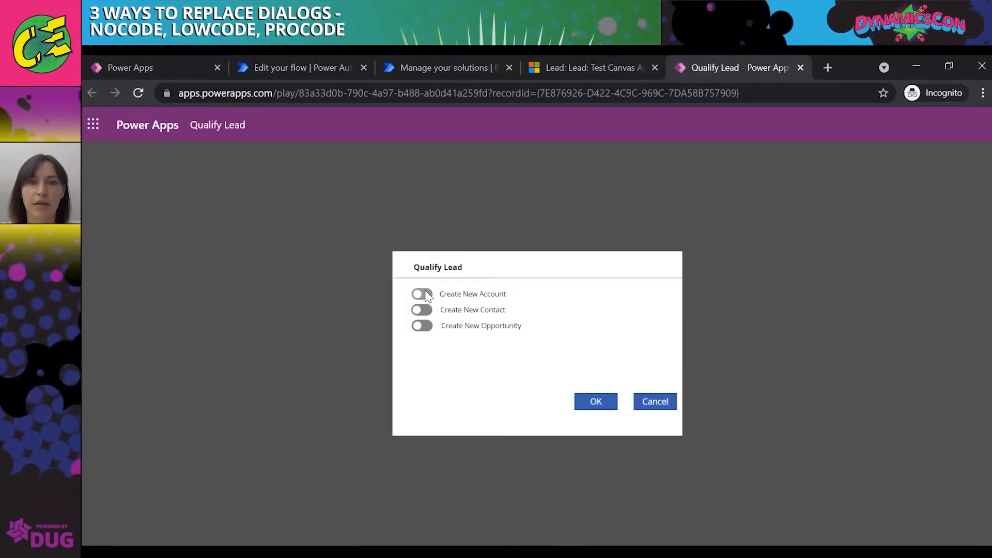
Qualify the lead with Test Flow as its existing account, close the finished app and refresh the lead record.
click(422, 294)
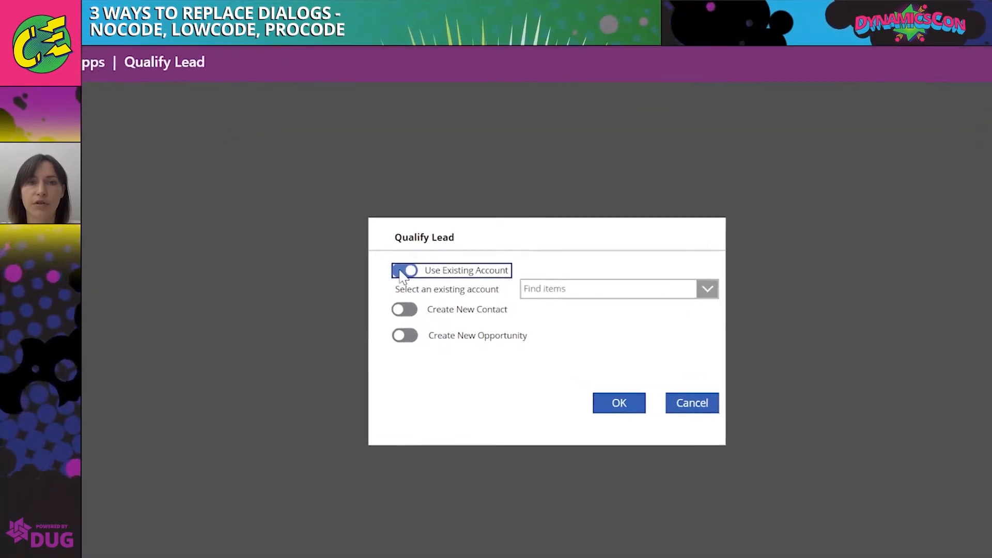
click(660, 292)
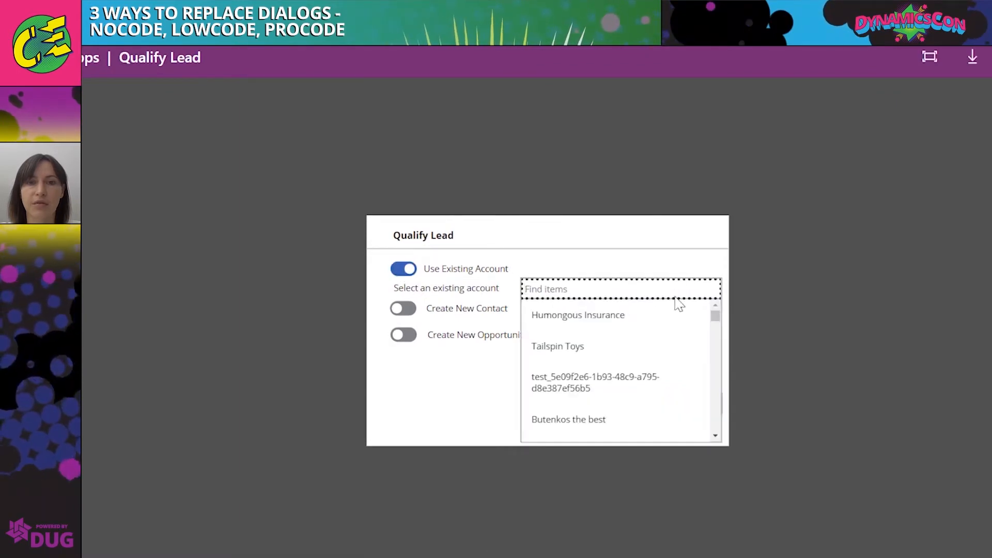
text(test)
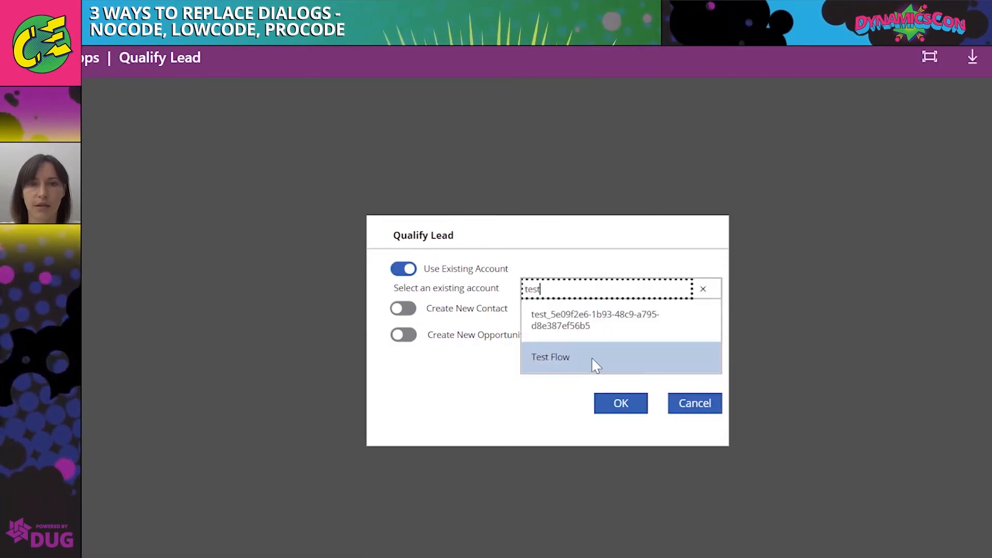
click(595, 364)
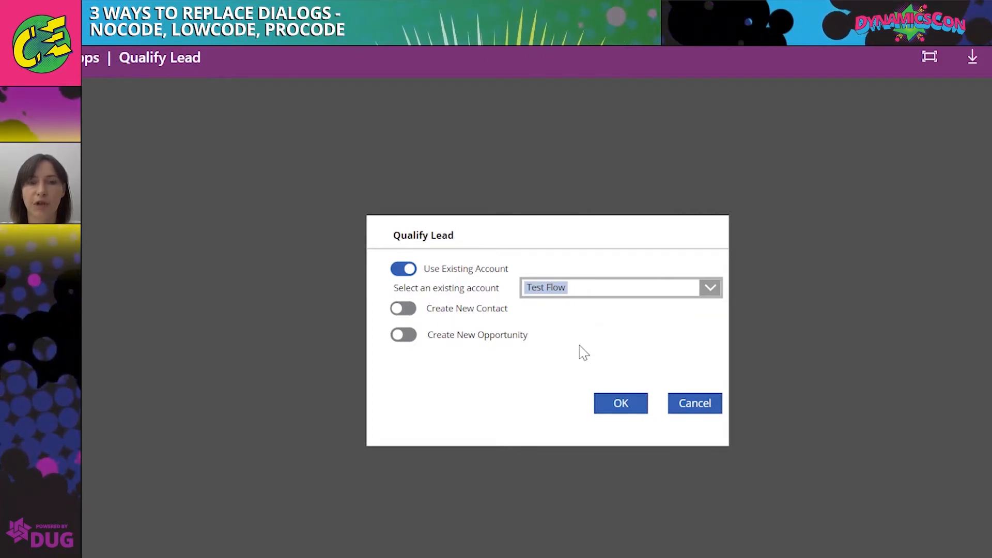
click(624, 405)
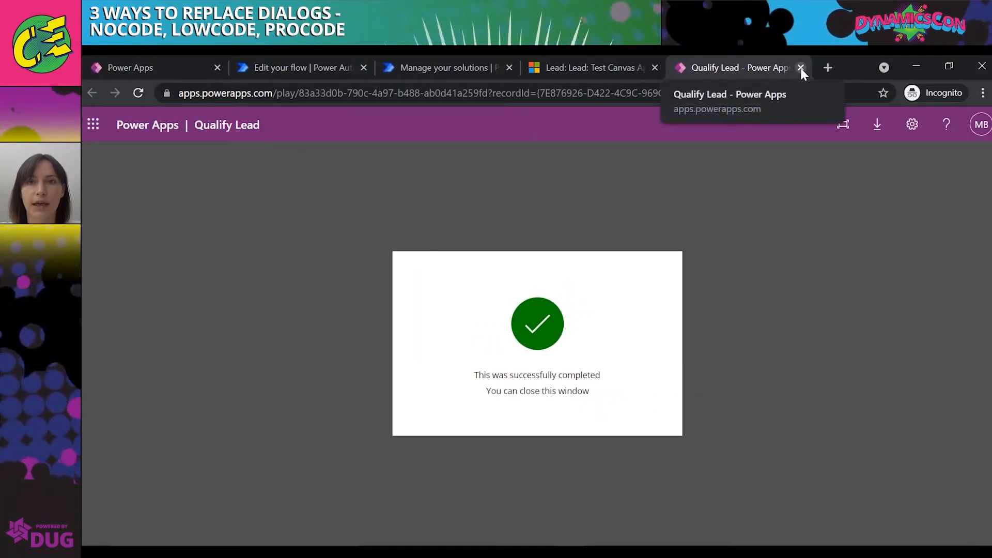
click(801, 68)
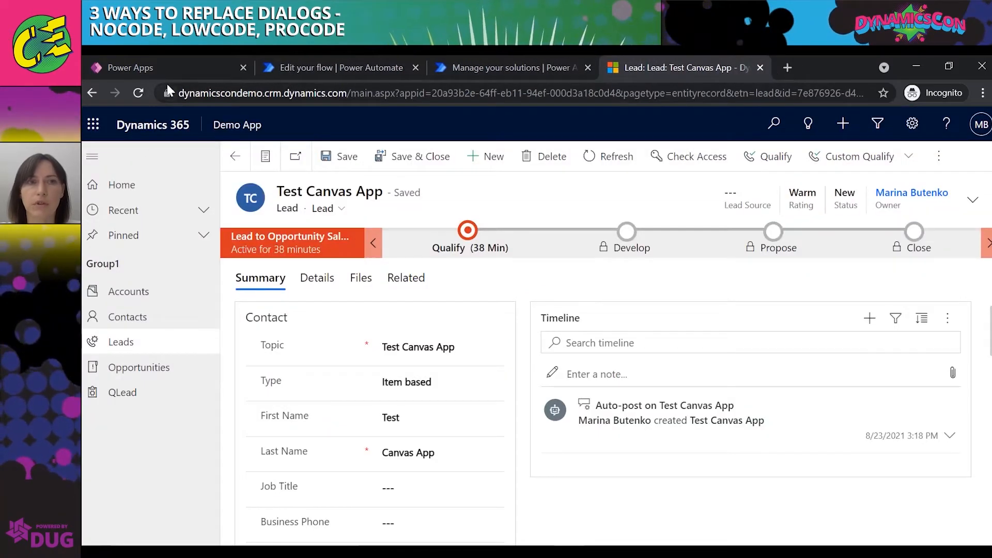
click(138, 93)
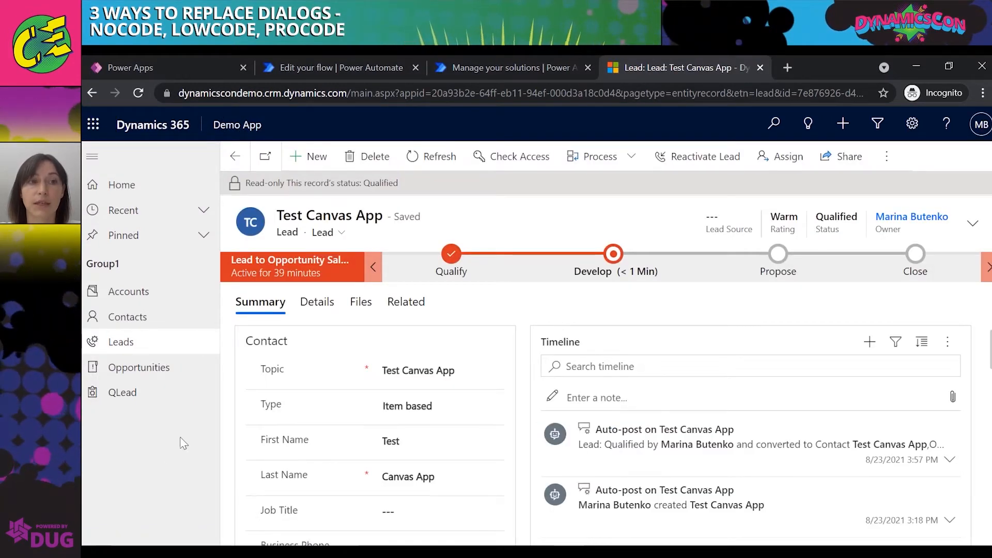
Check the accounts, contacts and opportunities lists for the records of the qualified lead, changing the opportunities view.
click(150, 298)
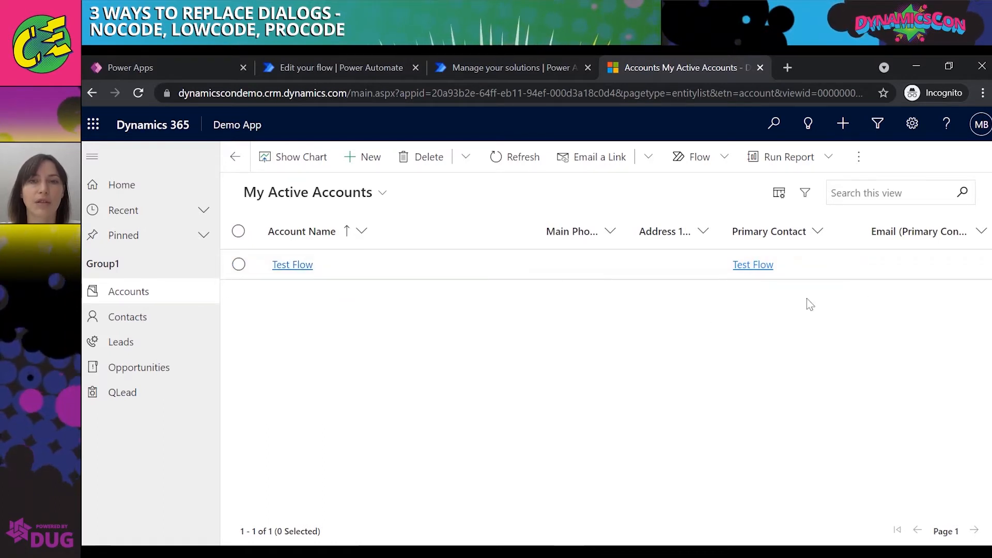
click(142, 323)
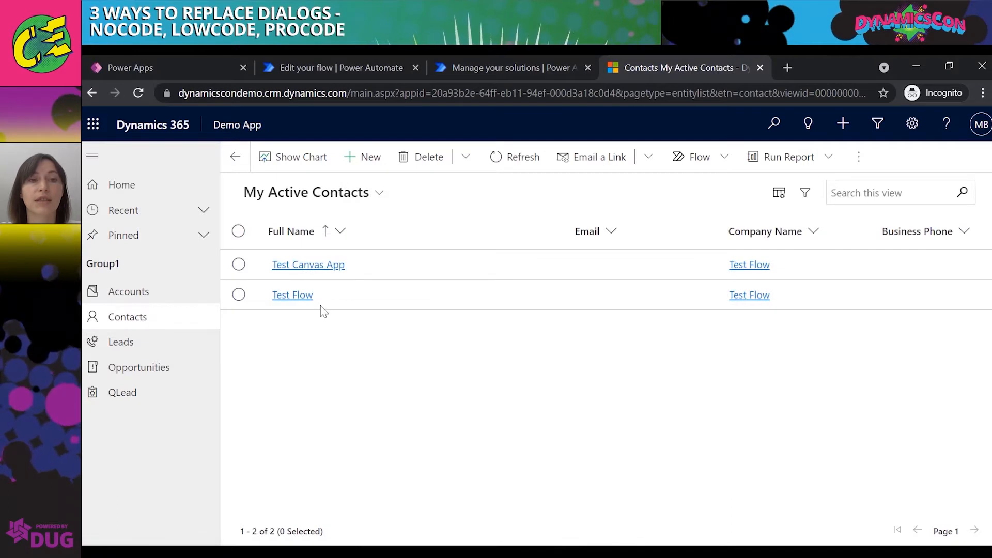
click(142, 366)
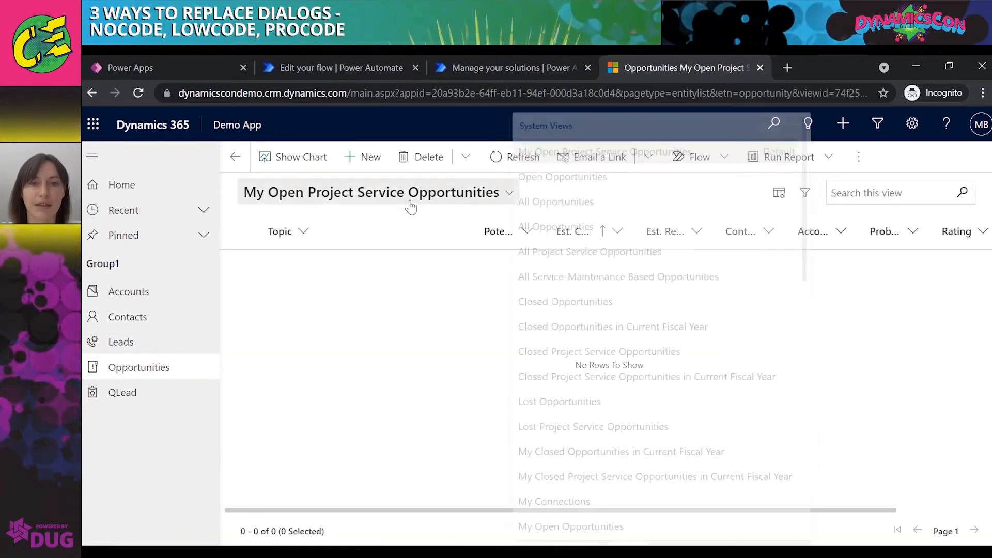
click(403, 200)
click(556, 331)
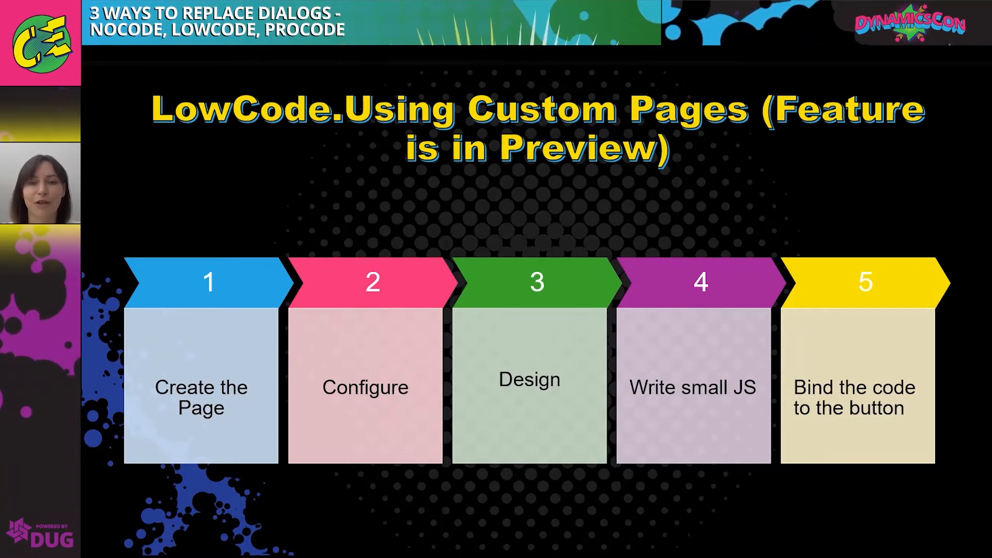
click(265, 400)
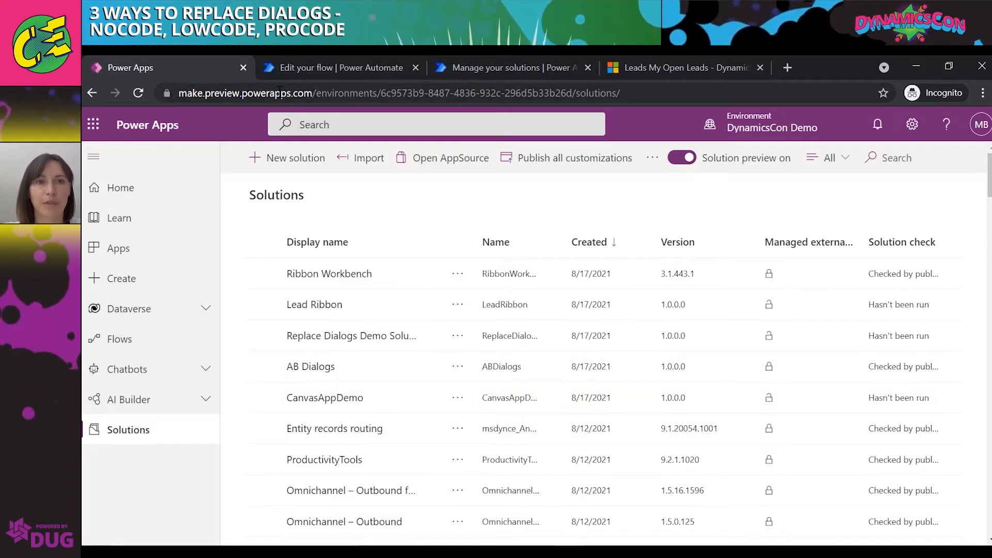
Open the Replace Dialogs Demo Solution in Power Apps and list its pages.
click(321, 119)
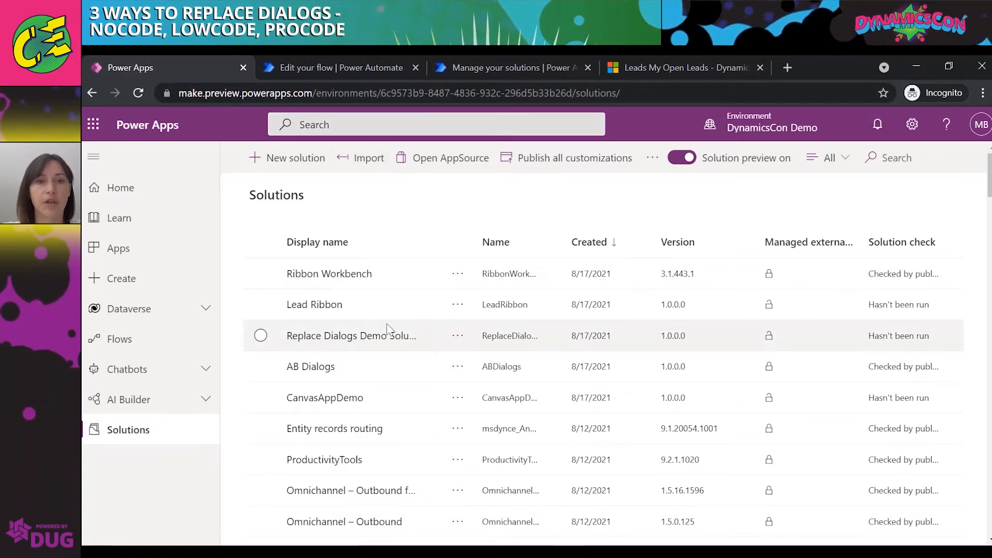
click(326, 335)
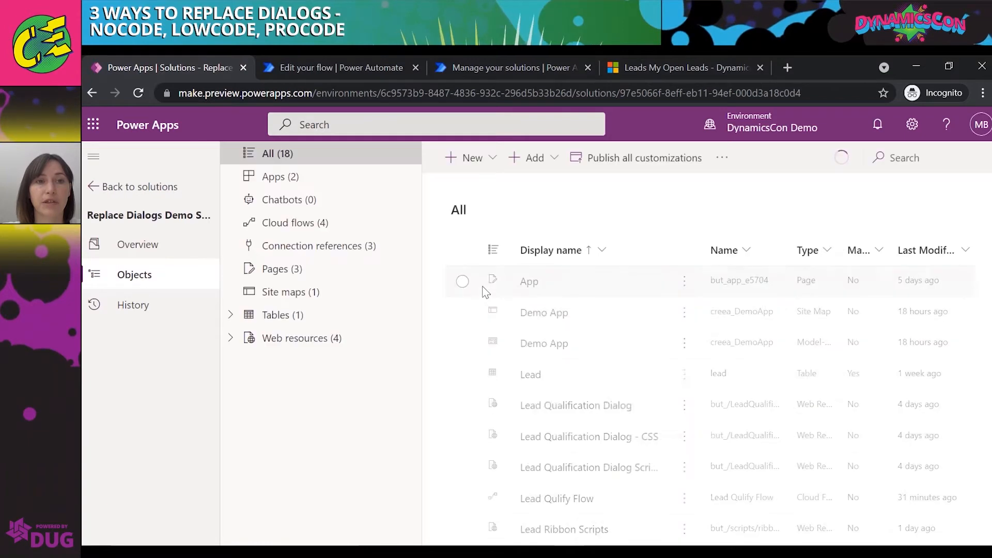
click(296, 269)
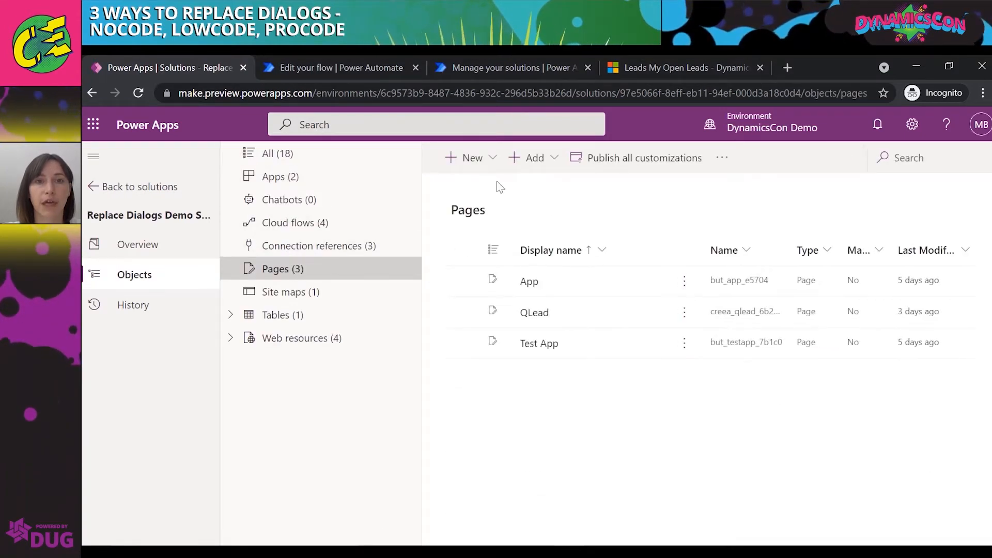
Examine the app types that can be created in the solution, including Page, and return to the pages list.
click(492, 159)
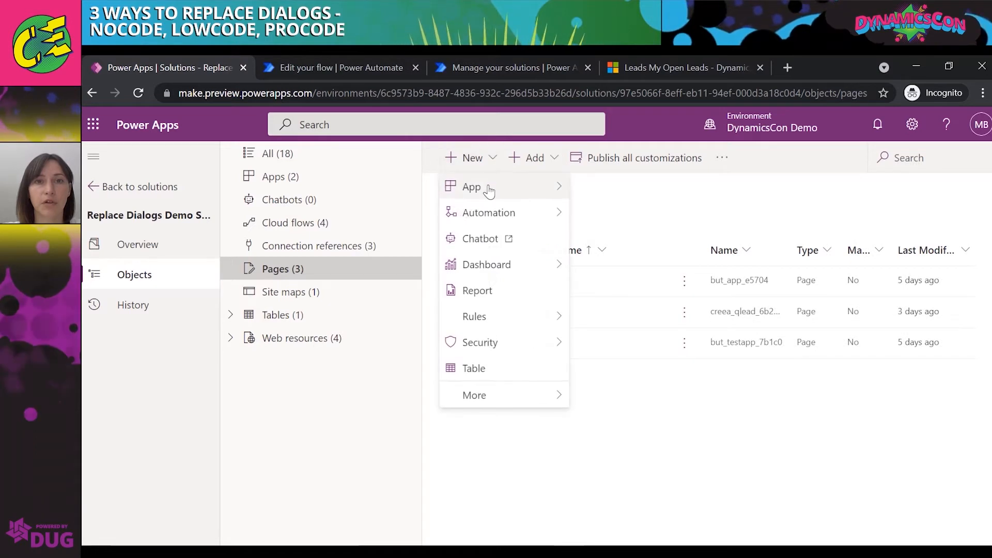
mouse_move(471, 186)
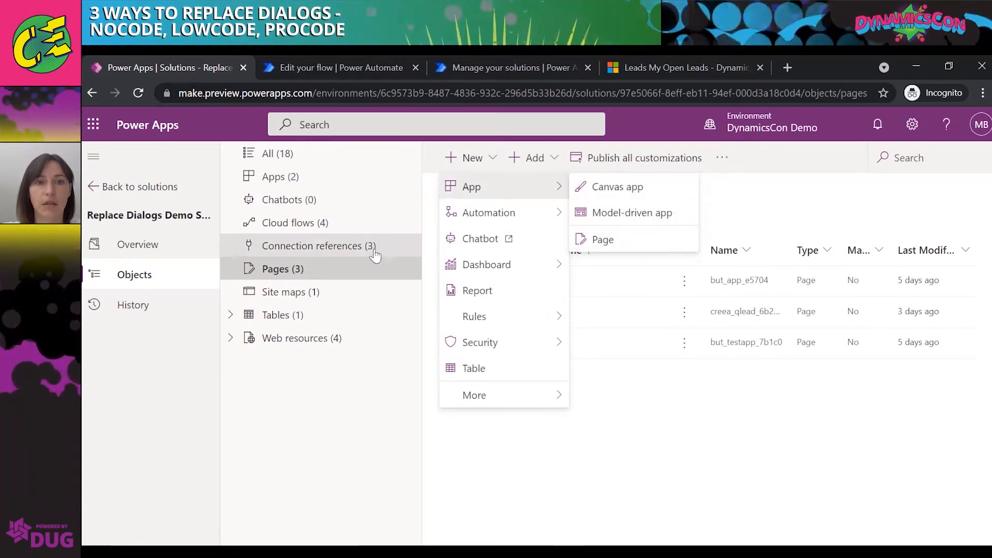
click(363, 274)
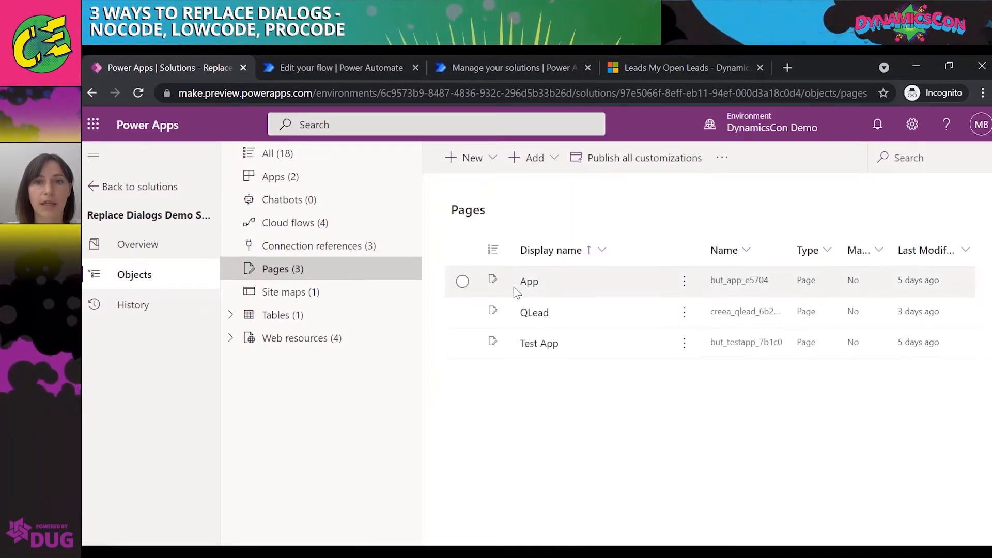
Open the model-driven Demo App from the solution's apps in the preview editor.
click(294, 181)
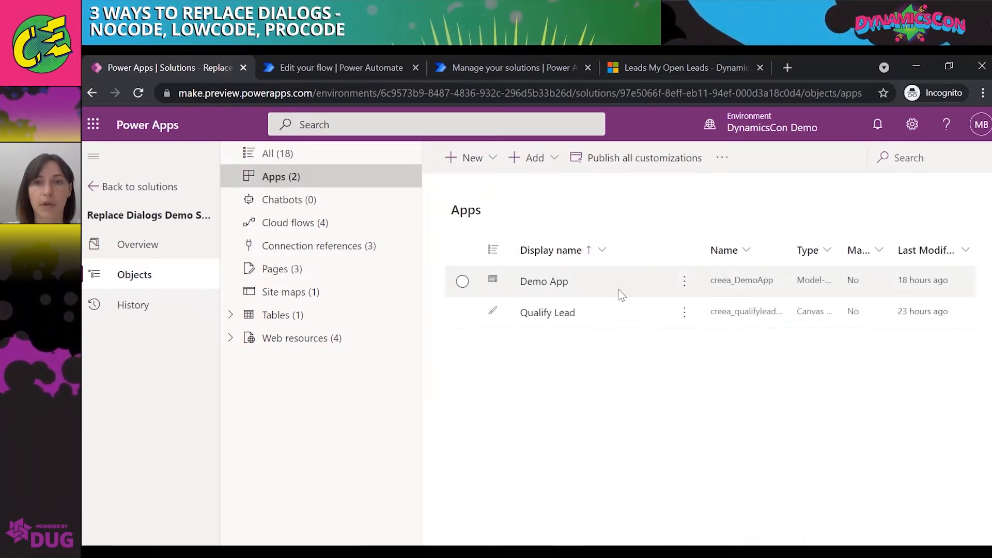
click(594, 288)
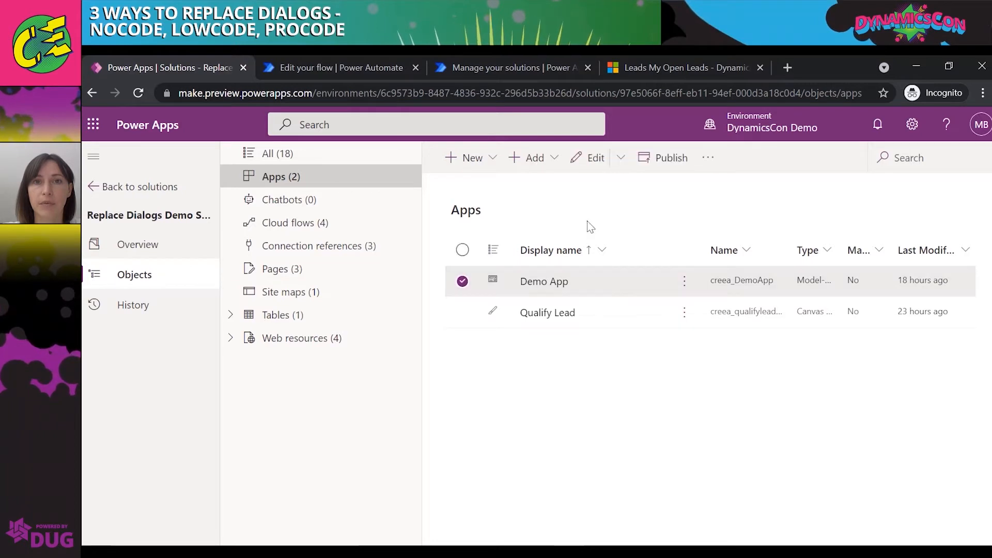
click(623, 161)
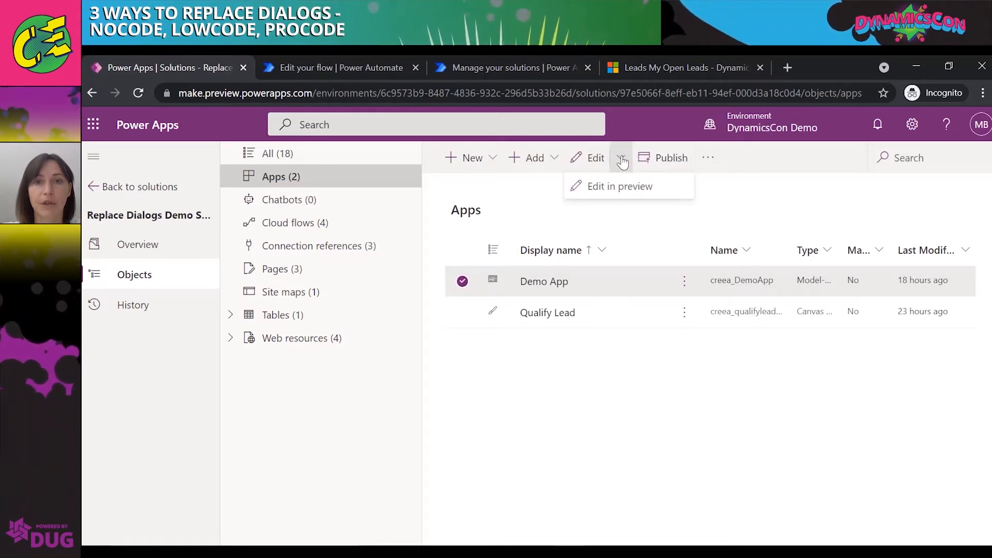
click(620, 187)
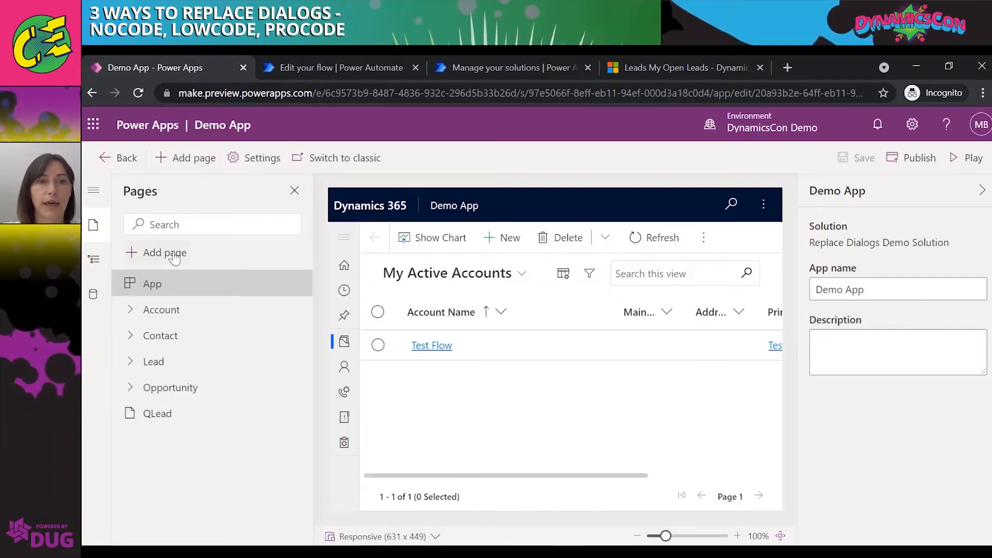
Start adding a Custom (preview) page to Demo App, examine the new and existing page options, and cancel.
click(165, 253)
click(605, 246)
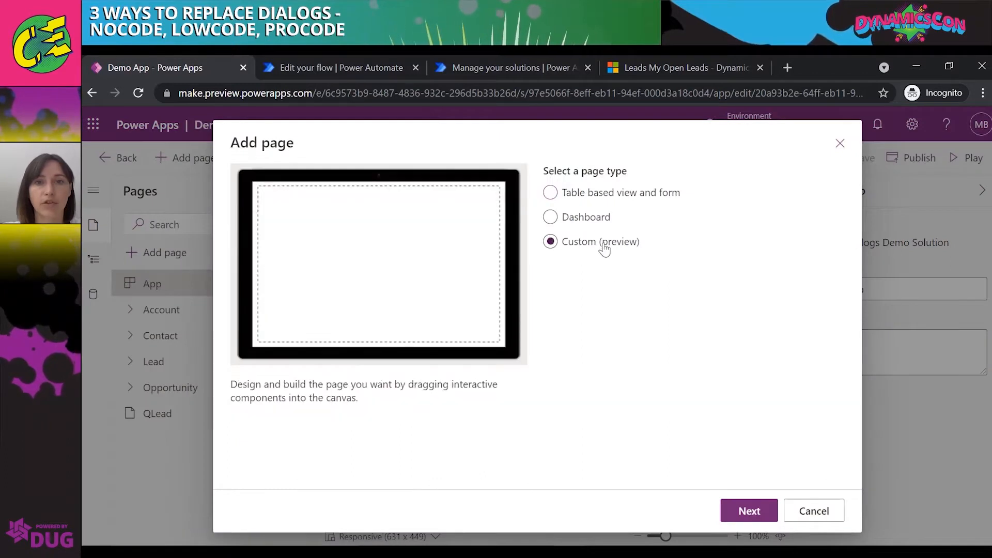
click(749, 514)
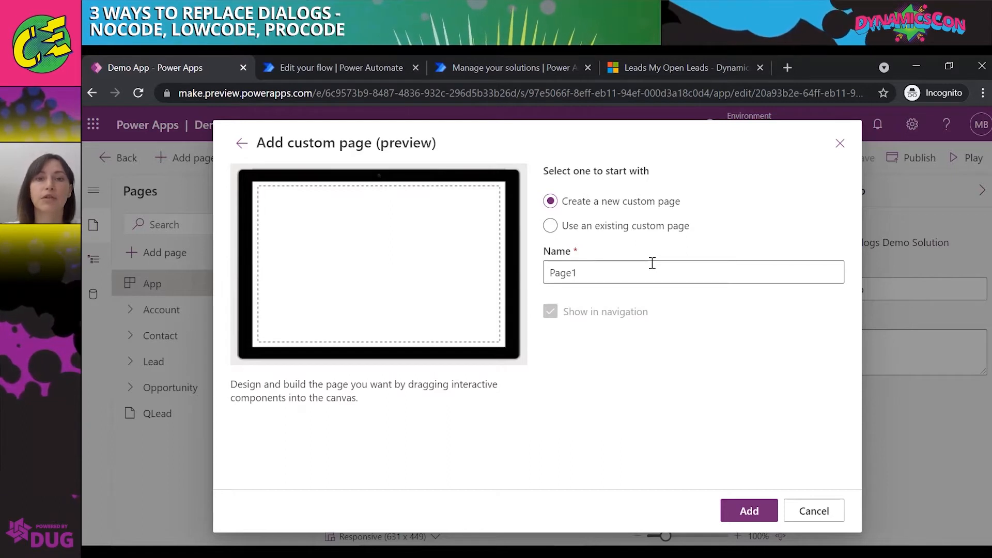
click(627, 232)
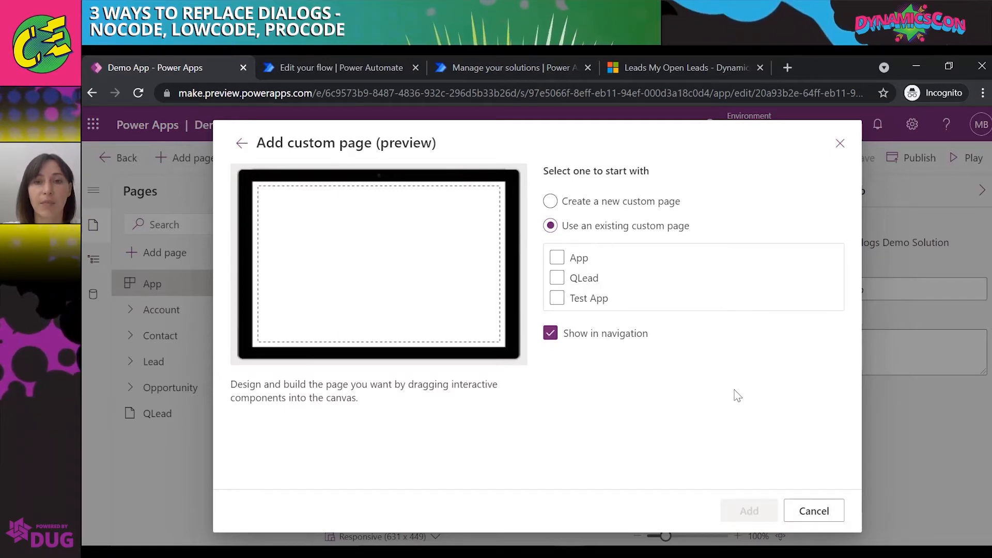
click(814, 511)
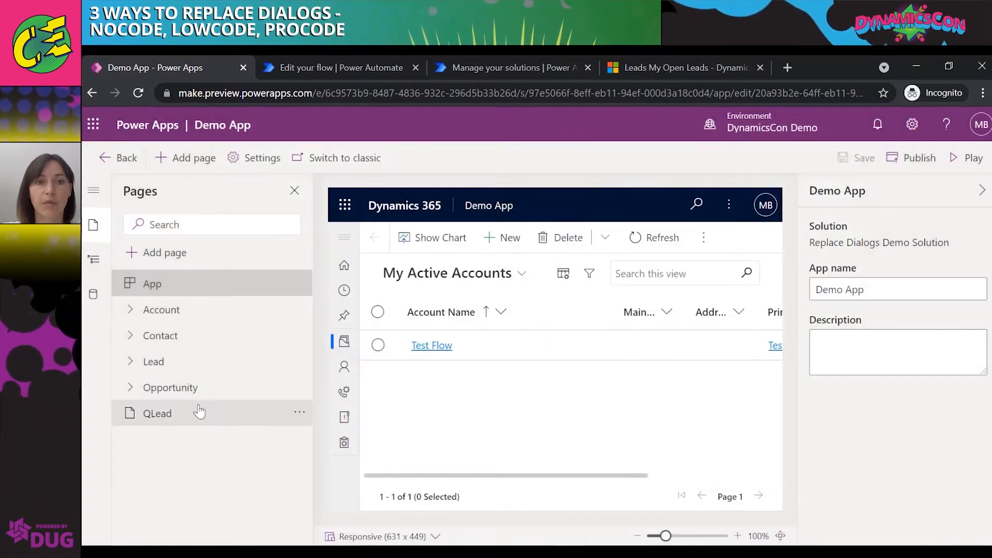
Preview Demo App's QLead page, review the existing custom pages that can be added, and cancel the page dialog.
click(199, 412)
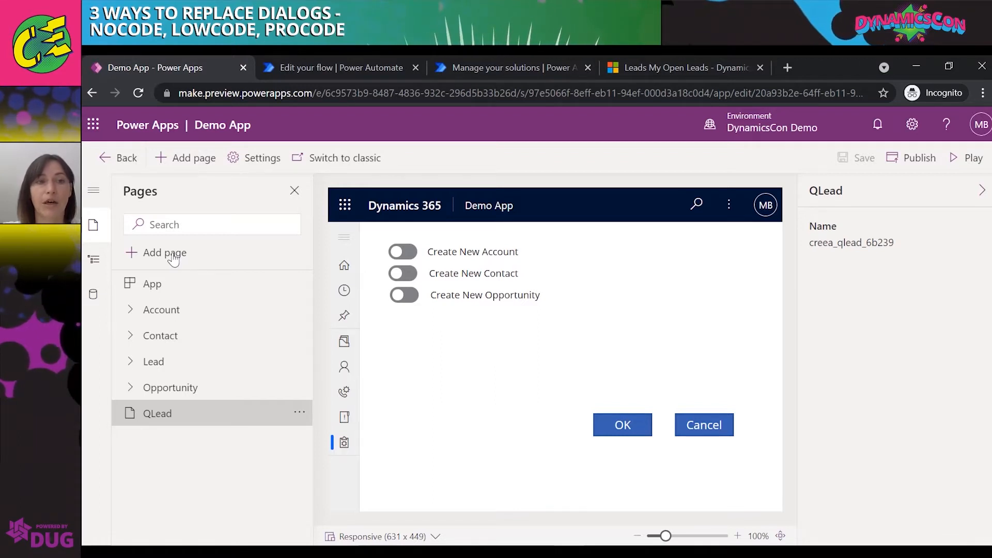
click(174, 256)
click(549, 242)
click(748, 511)
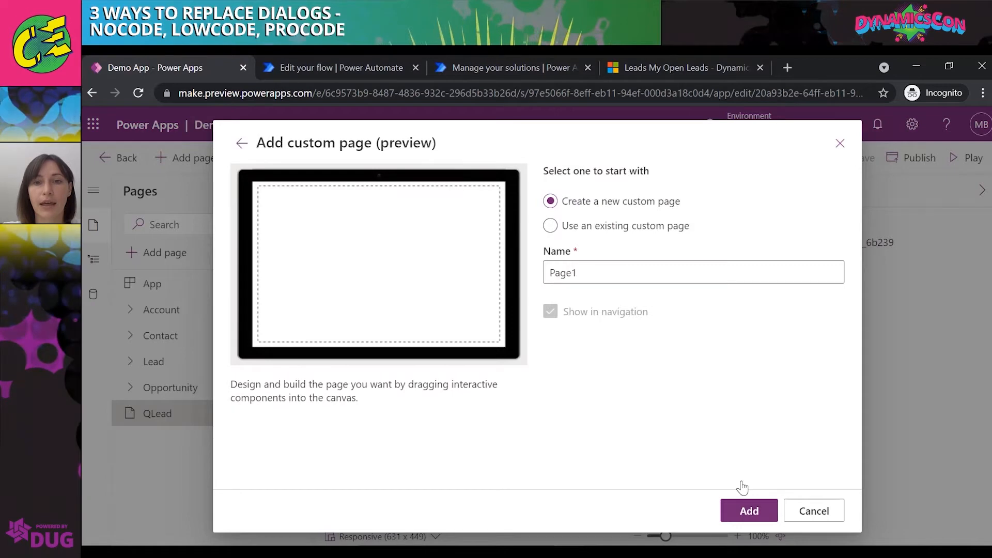
click(608, 228)
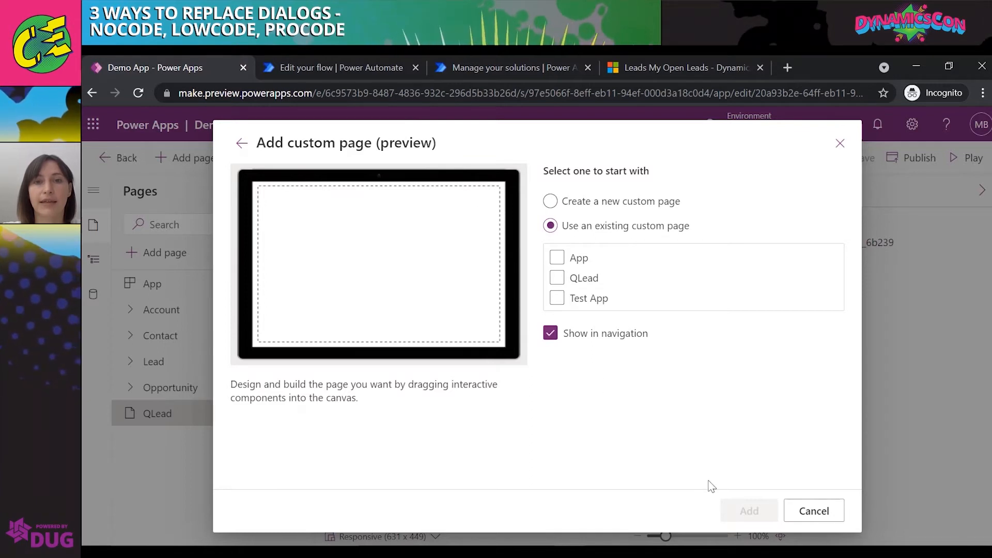
click(815, 512)
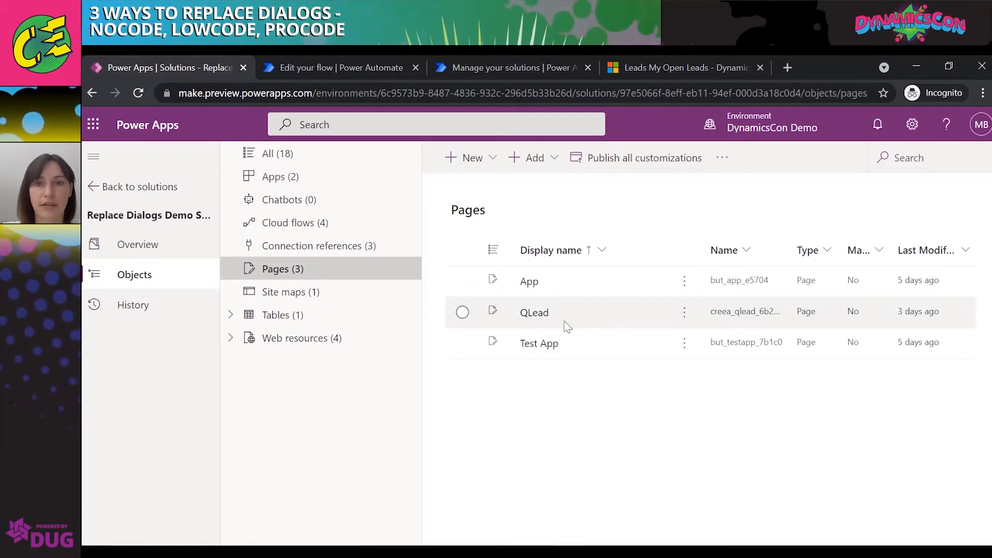
Open the QLead page from the solution's pages, look at the insertable components and return to the tree view.
click(537, 316)
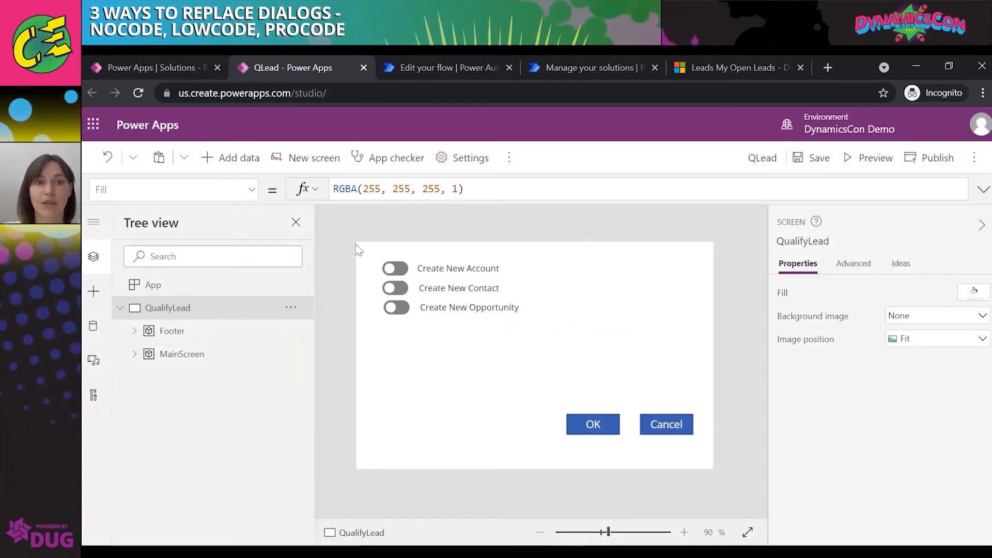
click(94, 291)
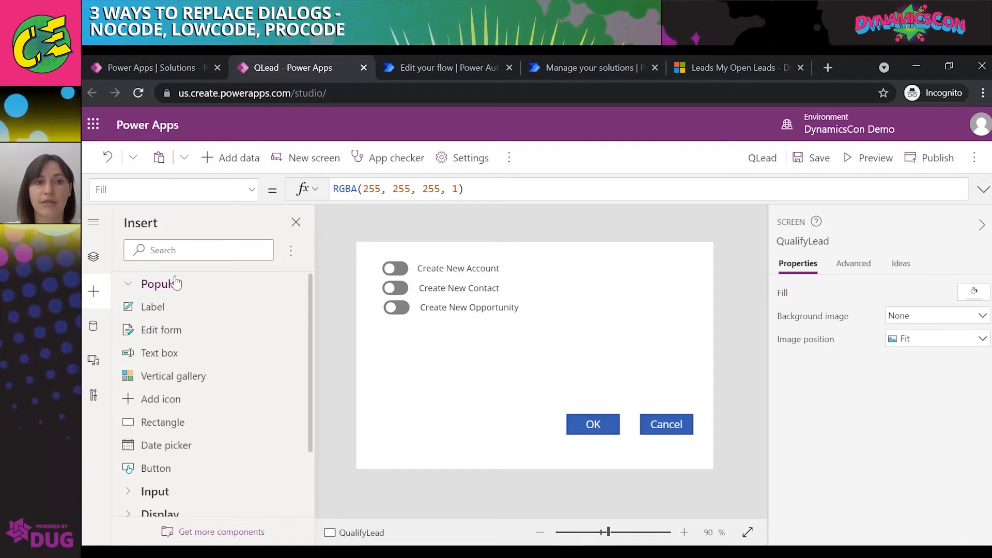
click(468, 350)
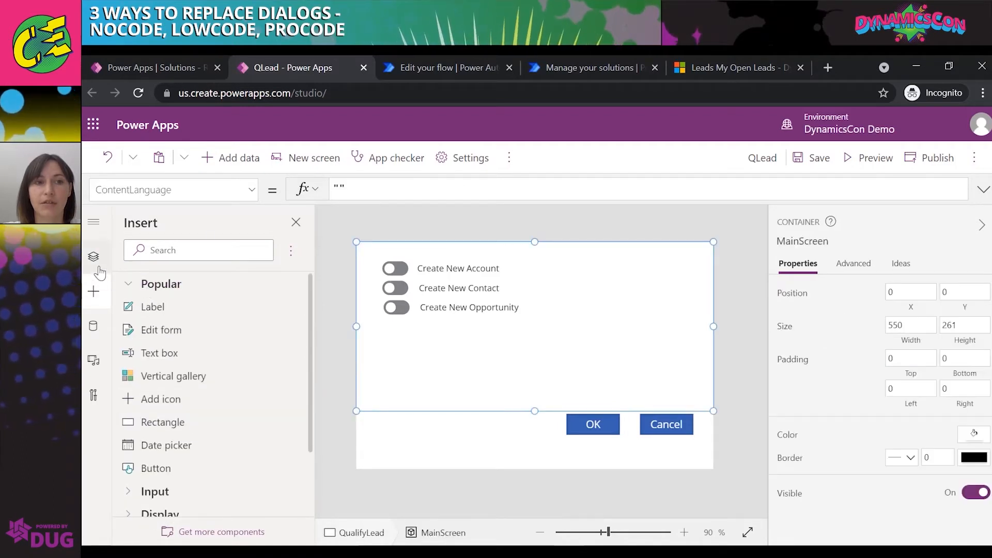
click(98, 267)
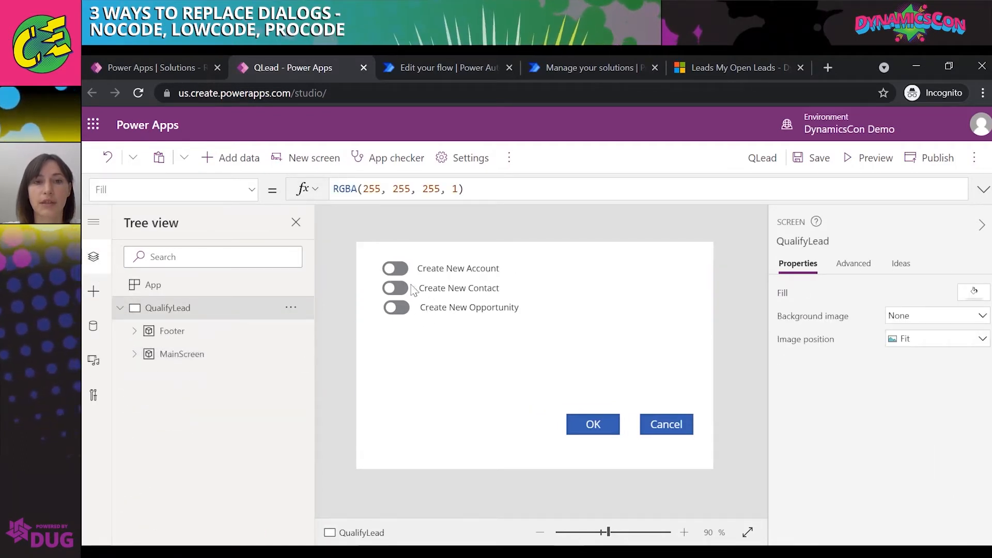
Test the account, contact and opportunity toggles on the QualifyLead screen, switching between creating new records and using existing ones.
click(396, 268)
click(403, 307)
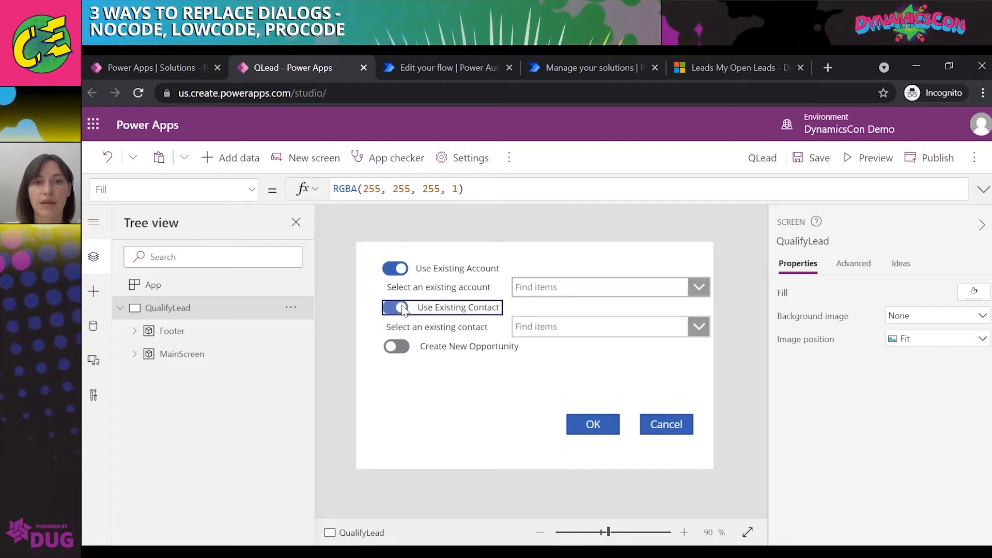
click(401, 347)
click(401, 347)
click(396, 307)
click(391, 273)
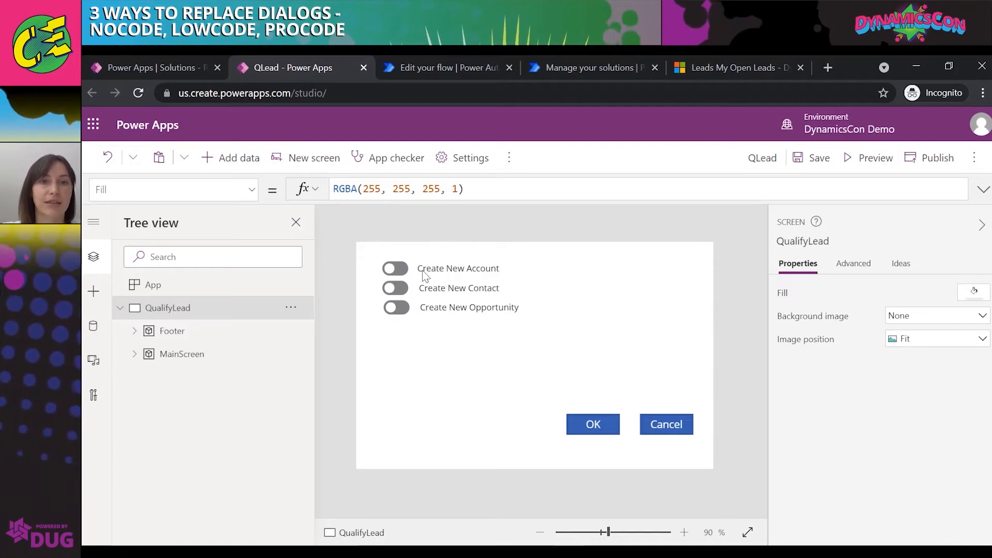
alt+click(403, 273)
alt+click(397, 272)
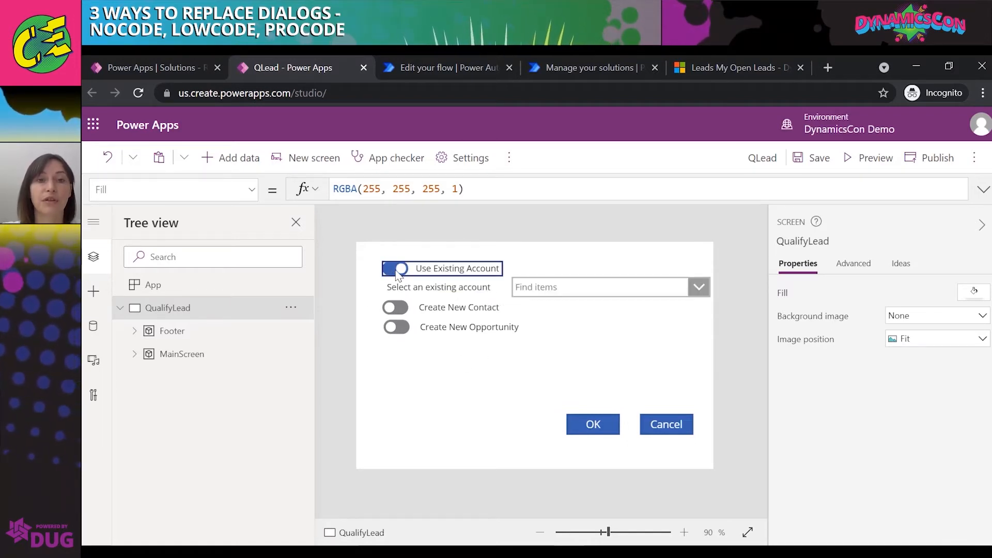
alt+click(400, 271)
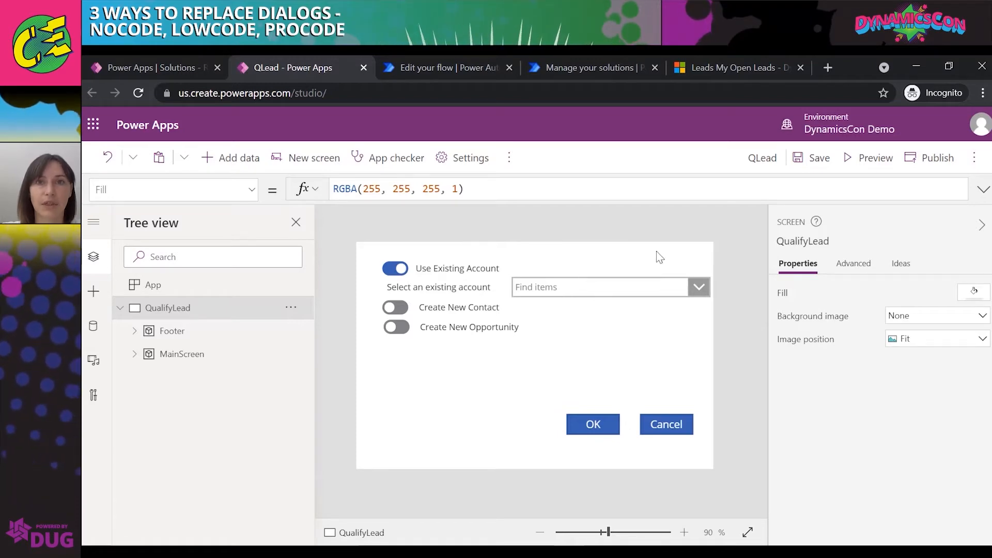
Open the Test Custom Pages lead in the Dynamics 365 Demo App and launch its custom qualification using Custom Page.
click(723, 62)
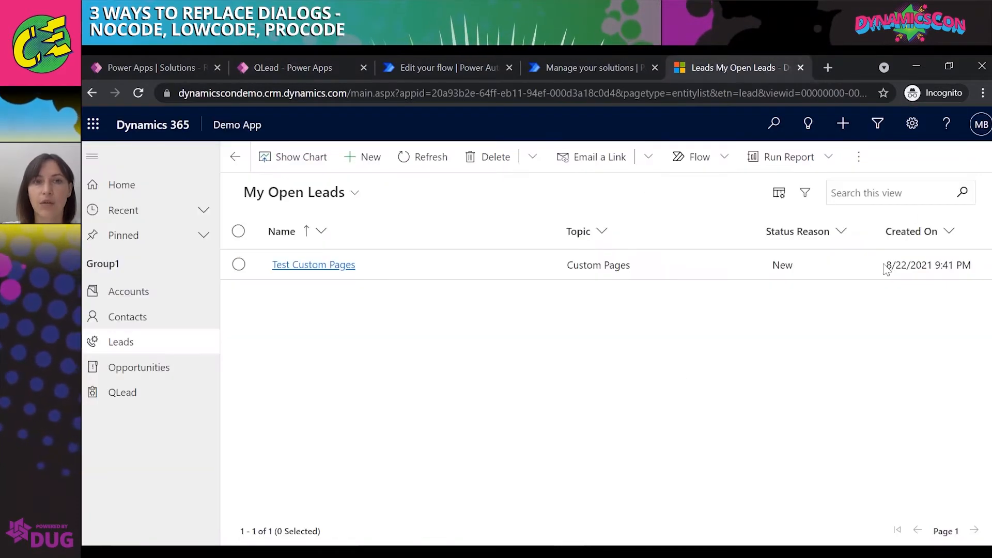
click(322, 266)
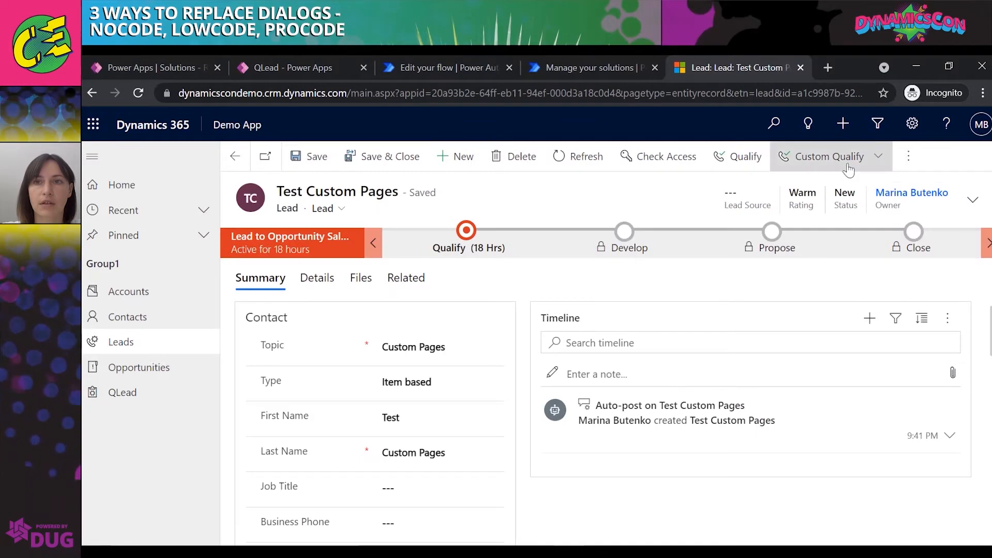
click(864, 162)
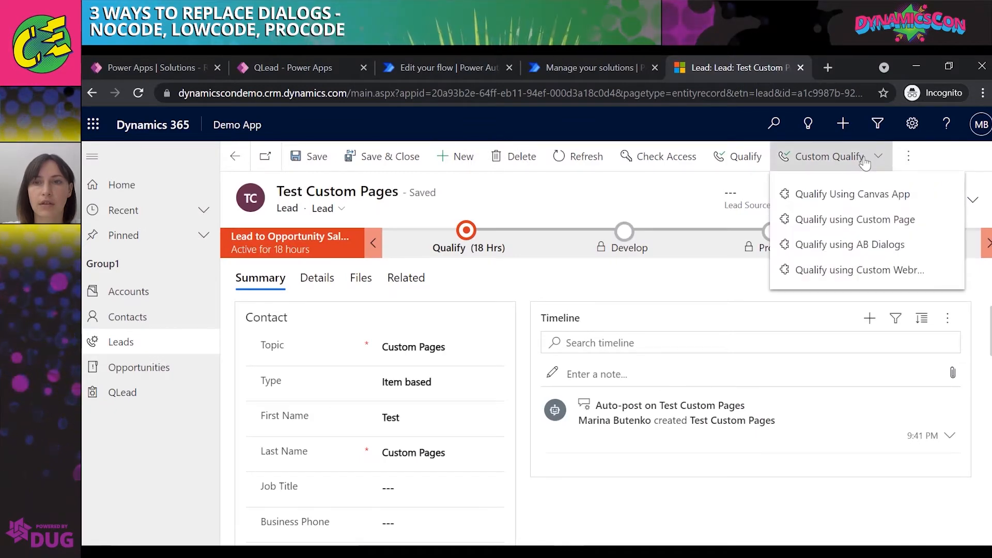
click(867, 222)
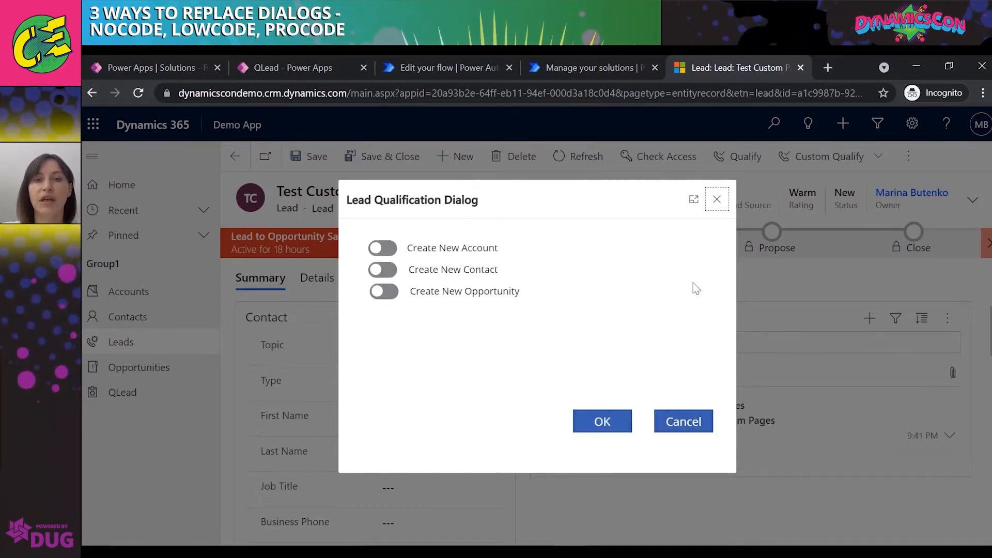
Switch the account, contact and opportunity options in the Lead Qualification Dialog to existing records, then back to creating new ones.
click(402, 251)
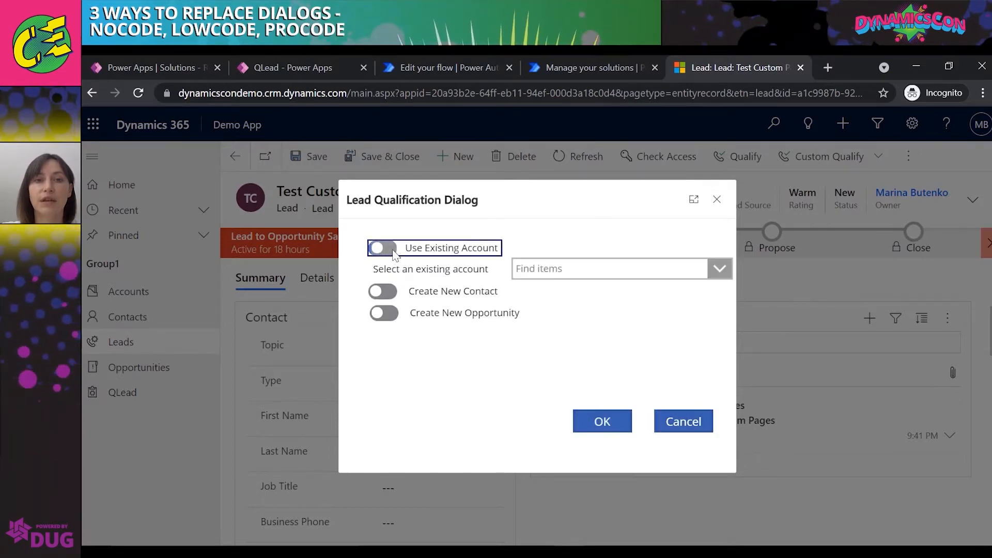
click(393, 292)
click(395, 331)
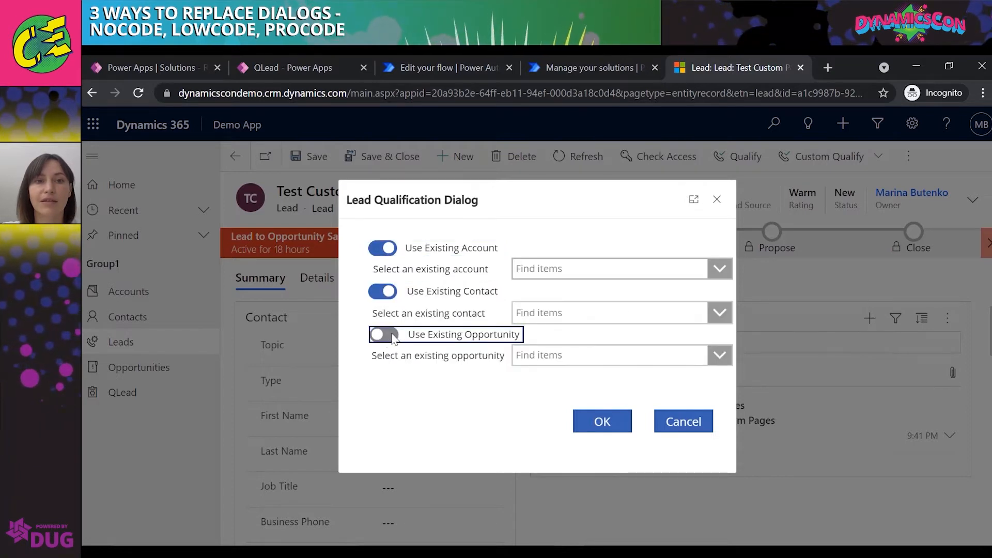
click(385, 338)
click(385, 291)
click(379, 251)
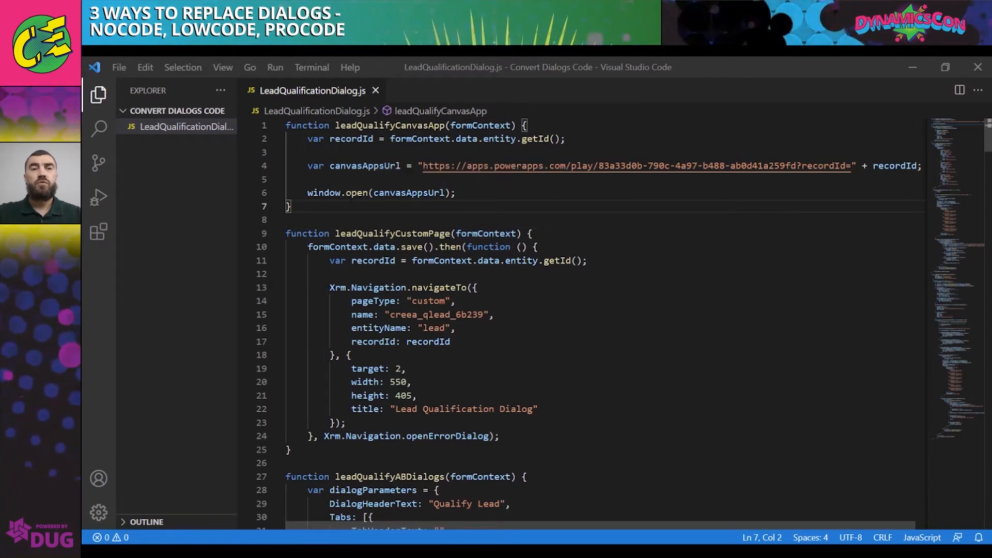
In Visual Studio Code, examine how leadQualifyCanvasApp gets the record ID, appends it to the canvas app URL and opens it.
drag(307, 139, 571, 139)
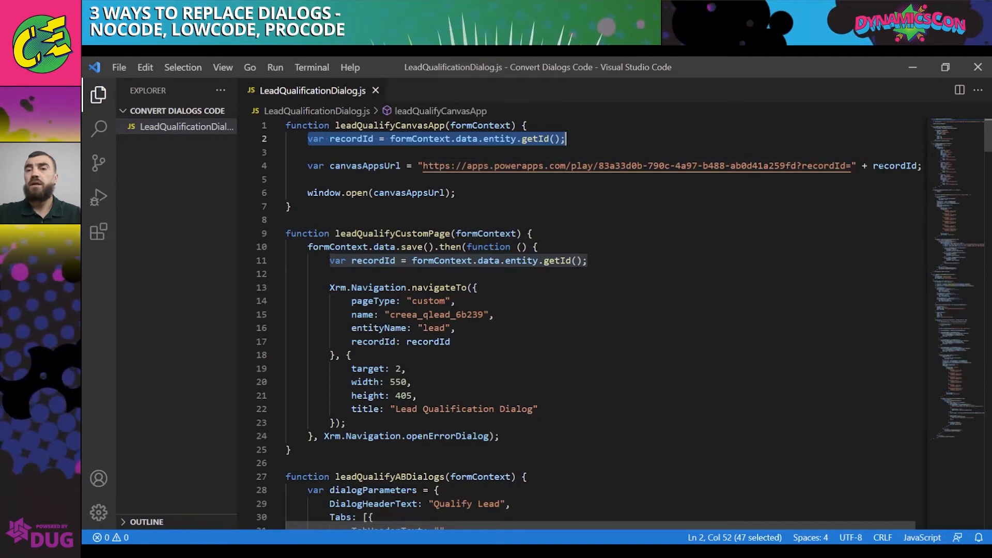
drag(868, 166, 913, 166)
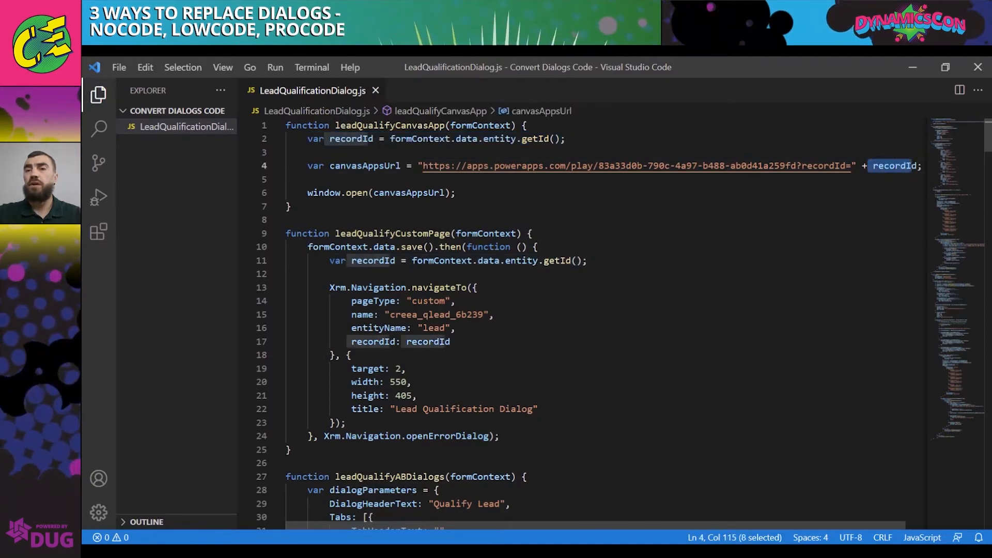
drag(801, 165, 851, 166)
drag(309, 192, 456, 193)
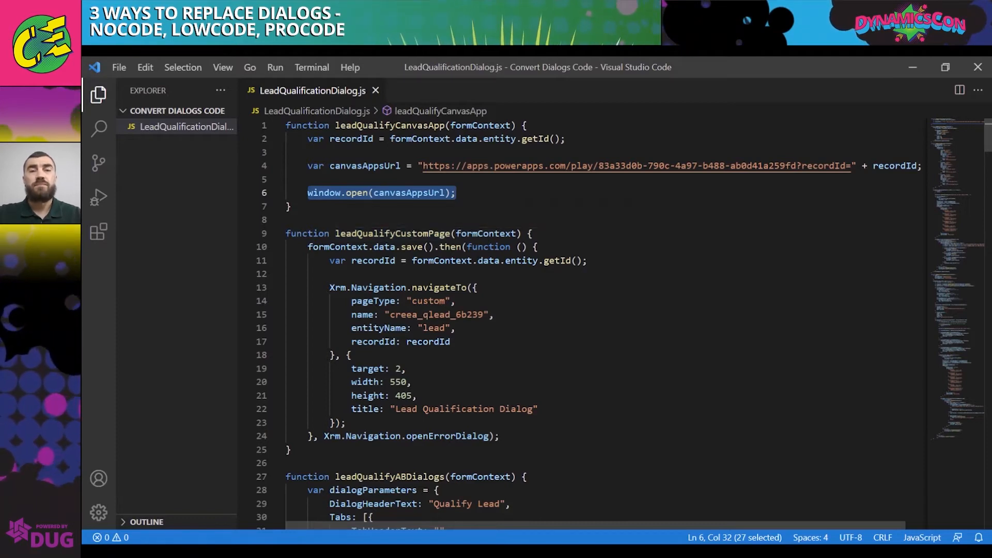
Examine leadQualifyCustomPage's form save, record ID retrieval and navigateTo settings for page type, target, width, height and title.
drag(307, 247, 435, 246)
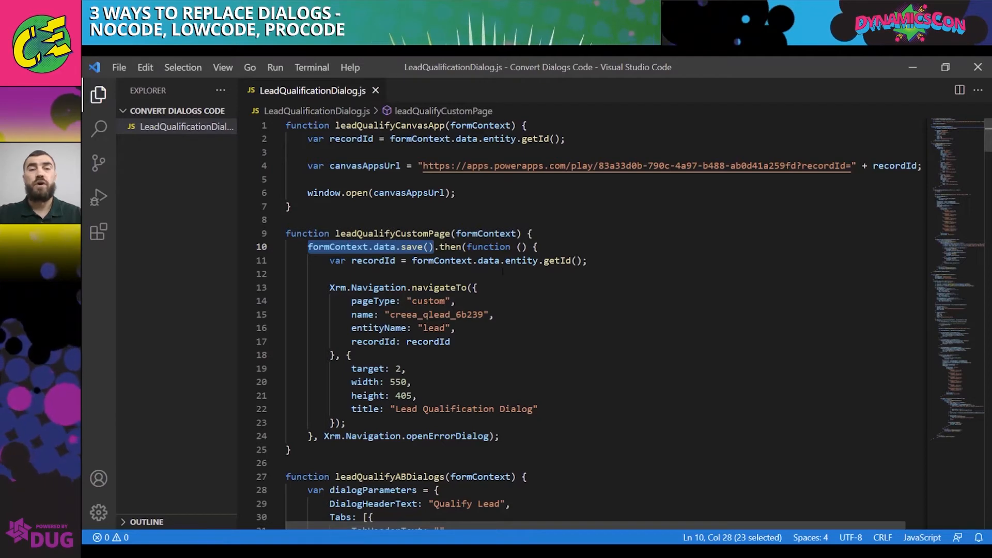
drag(329, 261, 583, 261)
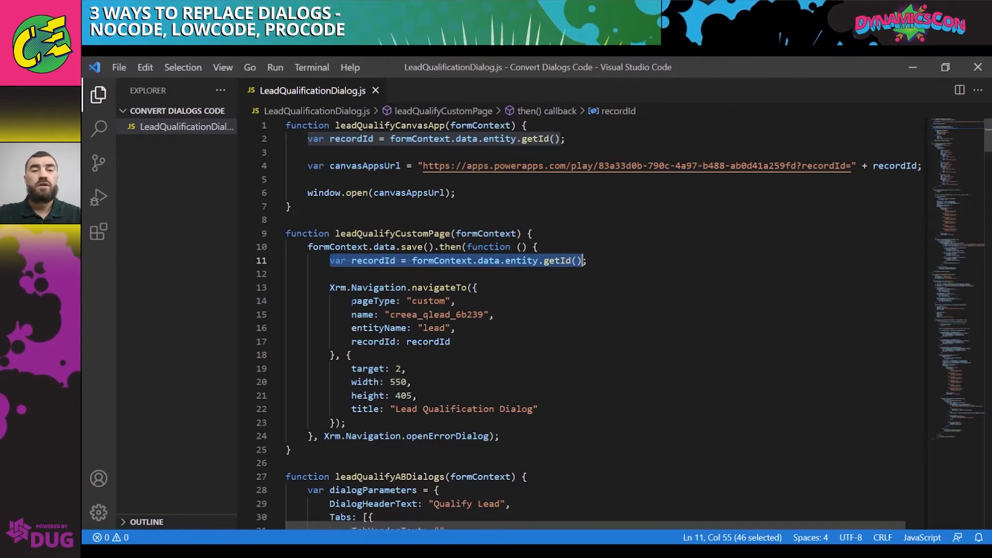
drag(352, 301, 455, 301)
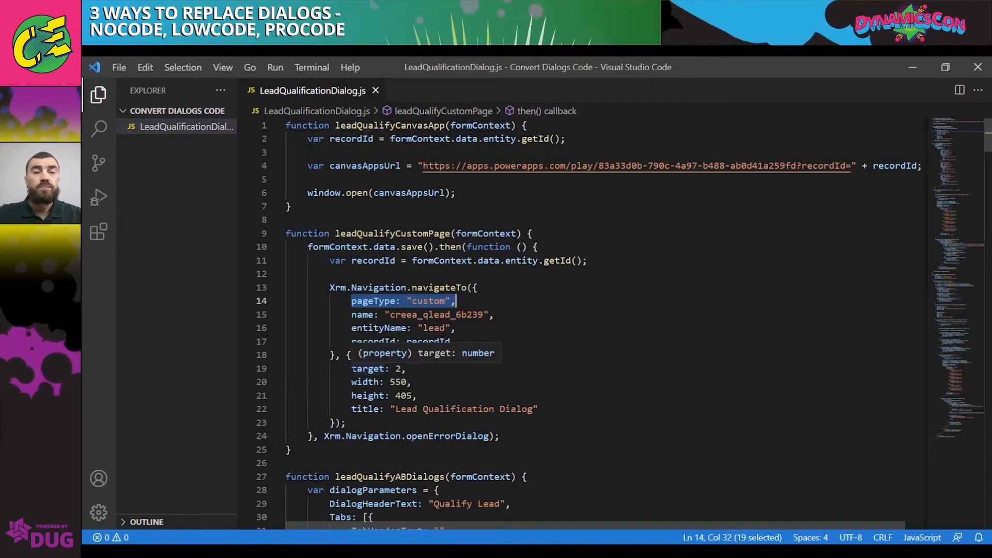
drag(351, 368, 428, 367)
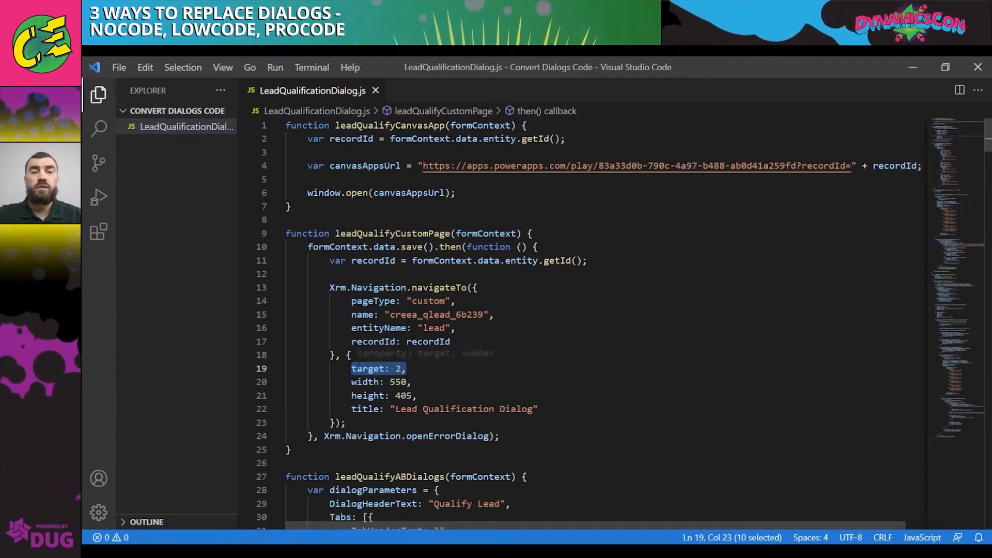
drag(417, 396, 351, 383)
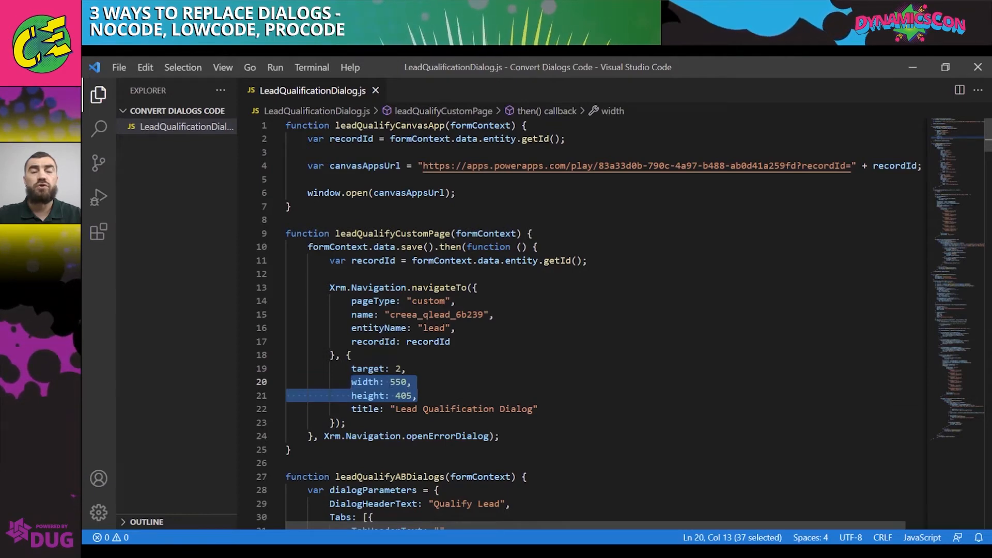
drag(352, 409, 539, 408)
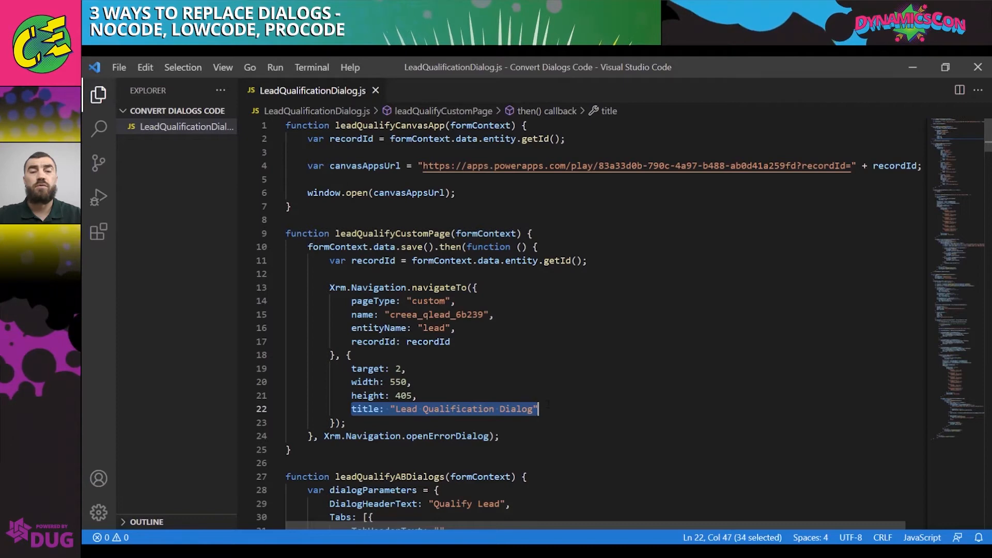